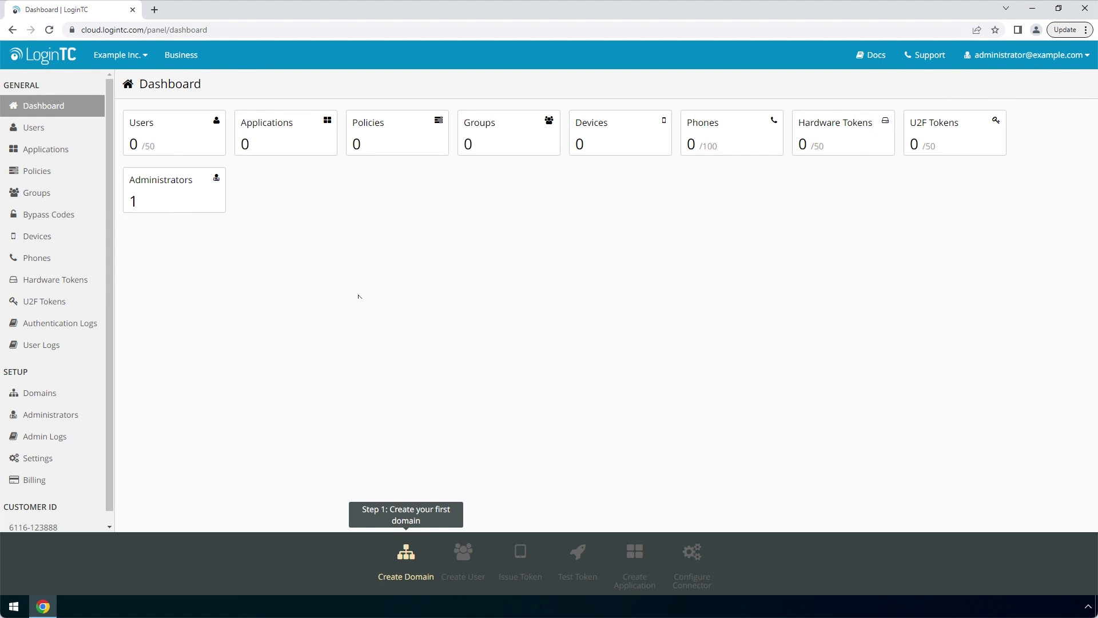
- Open the Domains page from the SETUP section of the sidebar
click(91, 394)
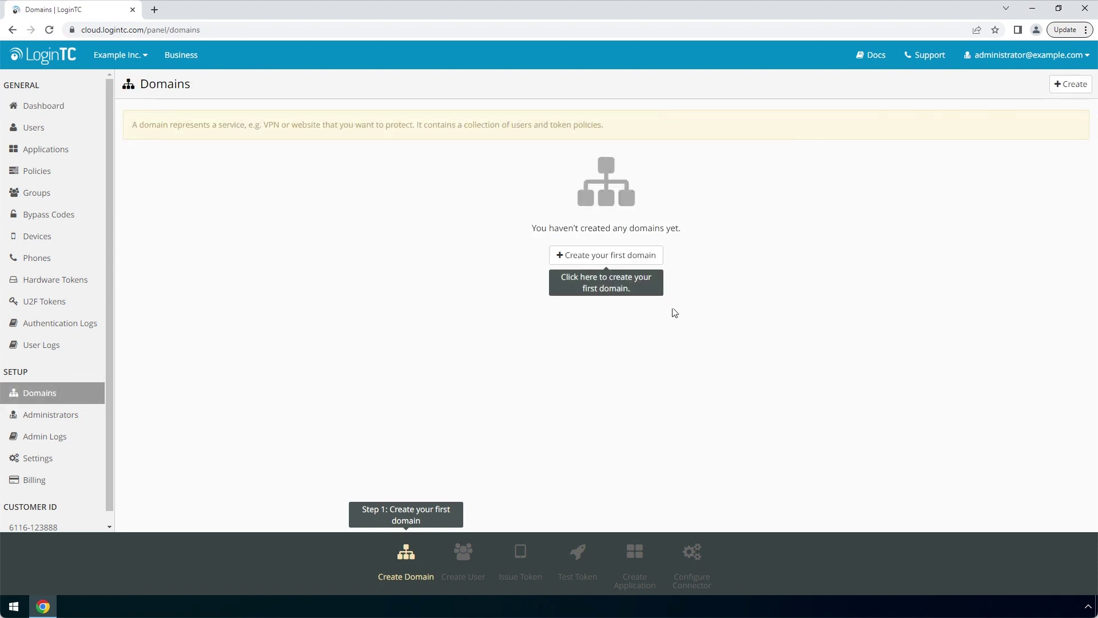
- Create the domain 'Example Inc. Secure Access' with example-inc-logo uploaded as its icon
click(657, 261)
text(Example Inc. Secure Access)
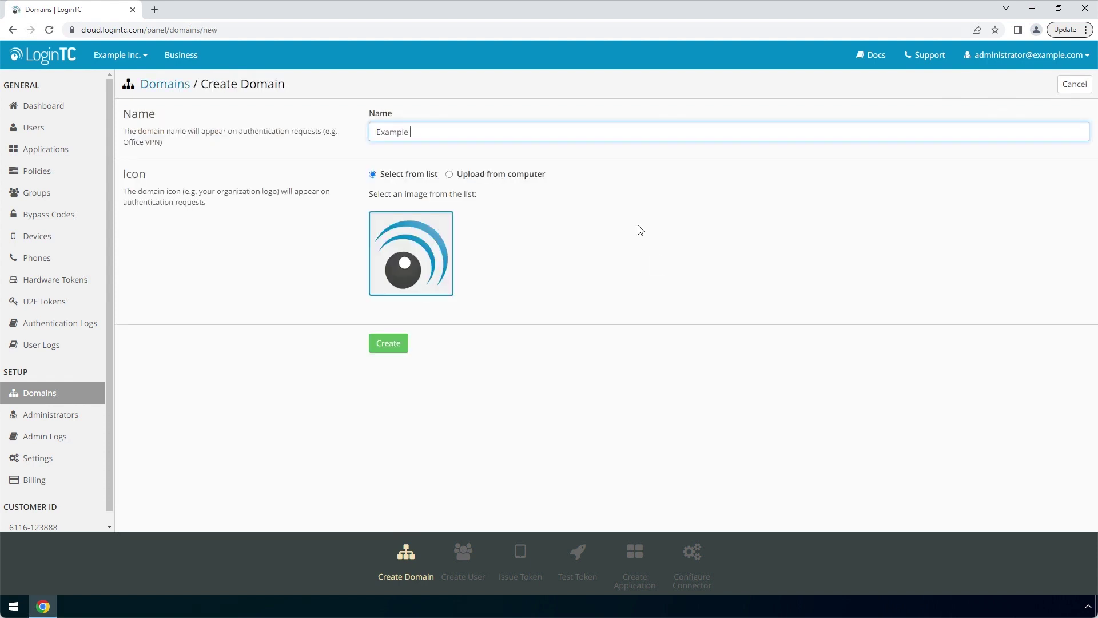
click(512, 175)
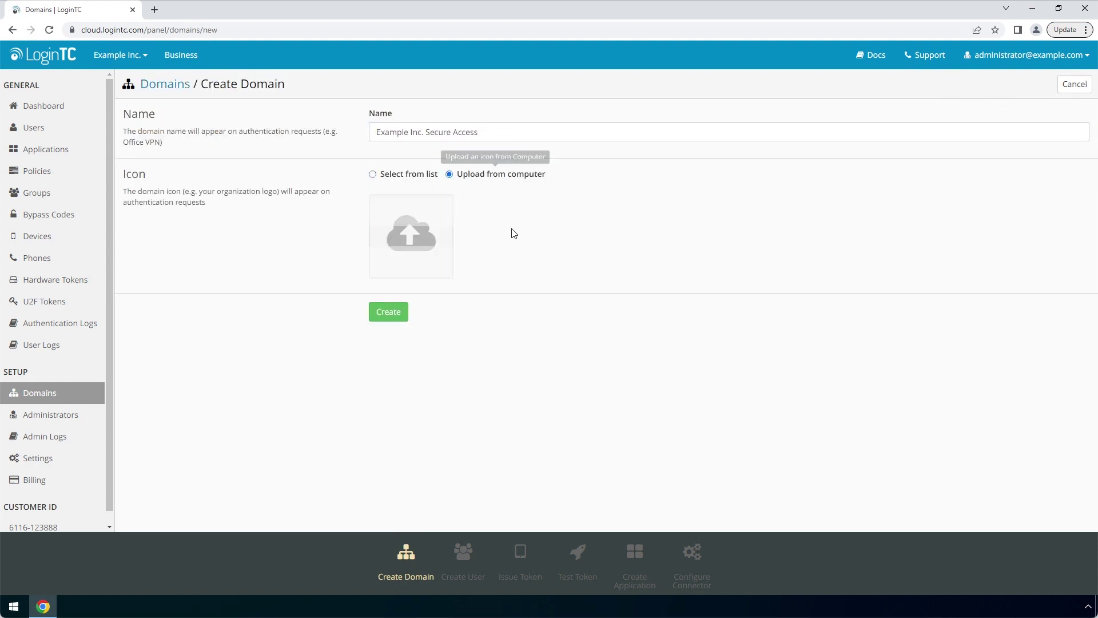
click(423, 239)
click(240, 100)
click(282, 277)
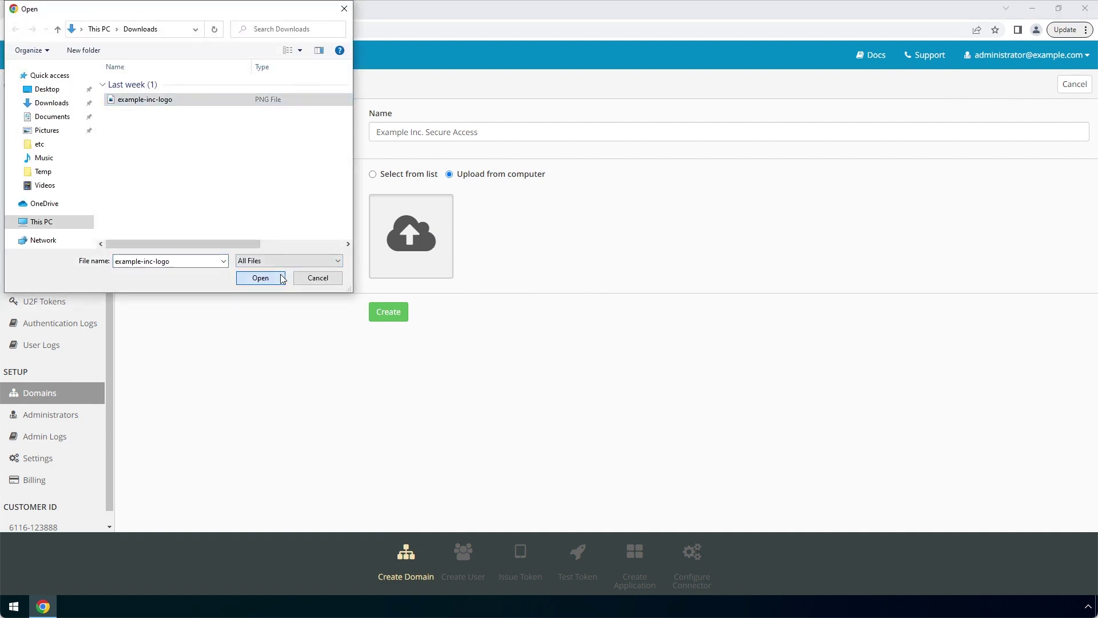
click(406, 316)
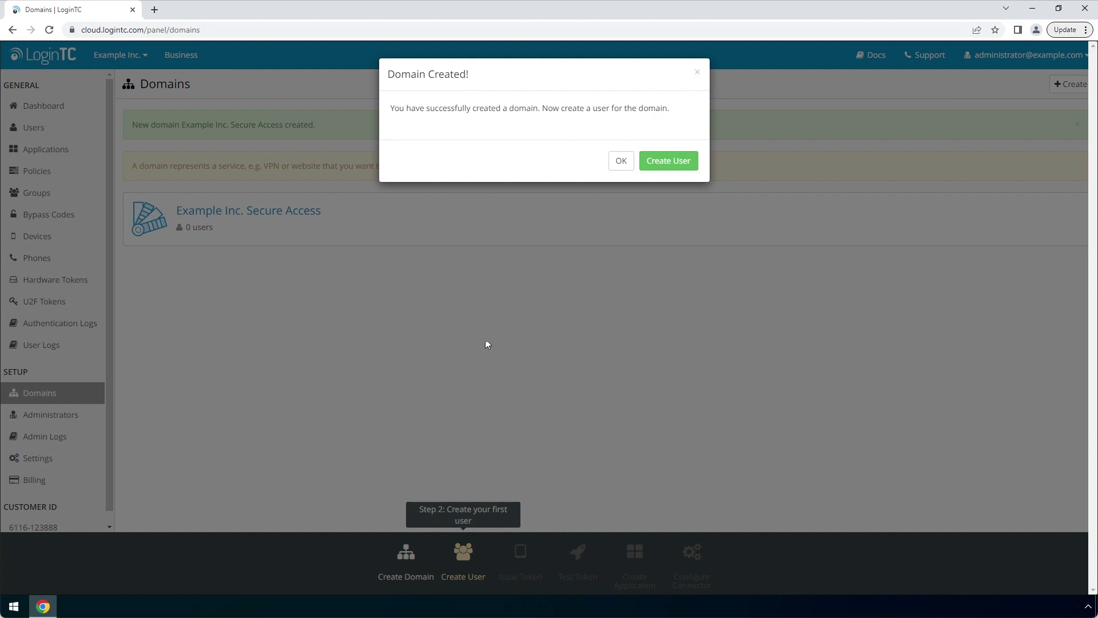
click(619, 163)
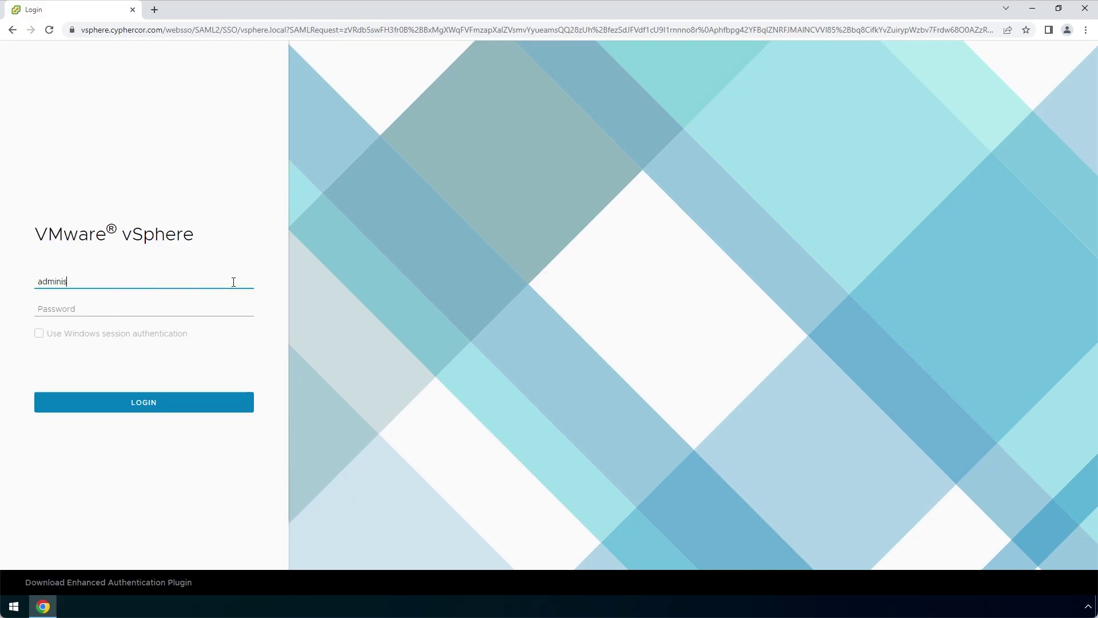
- Sign in to the vSphere Client with the administrator account and password
text(trator@vsphere.local)
key(Tab)
text(p*************)
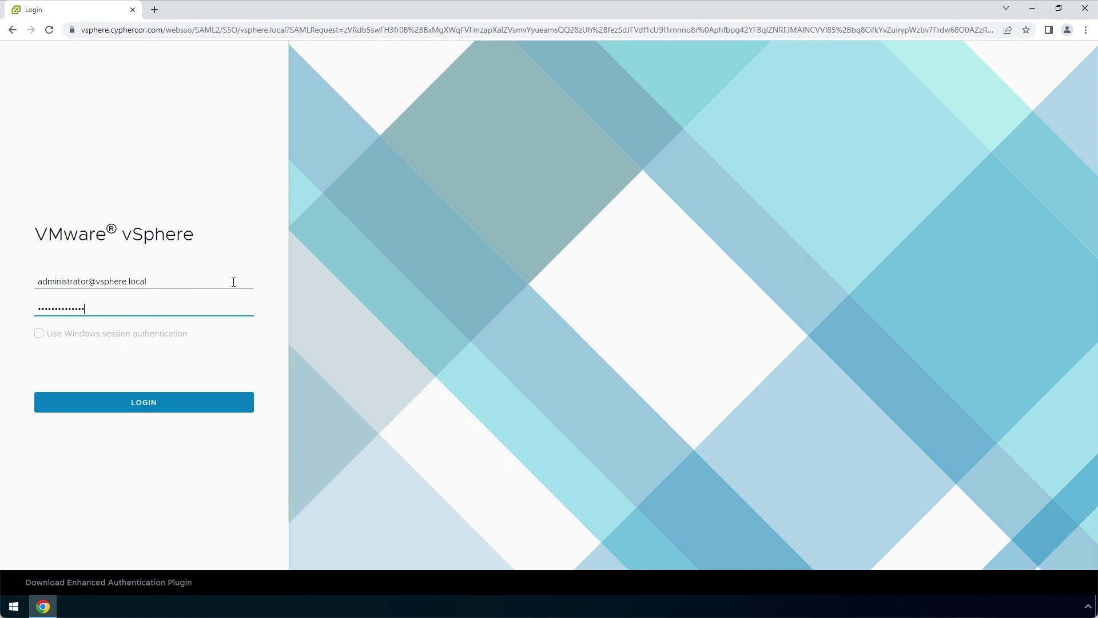
click(245, 400)
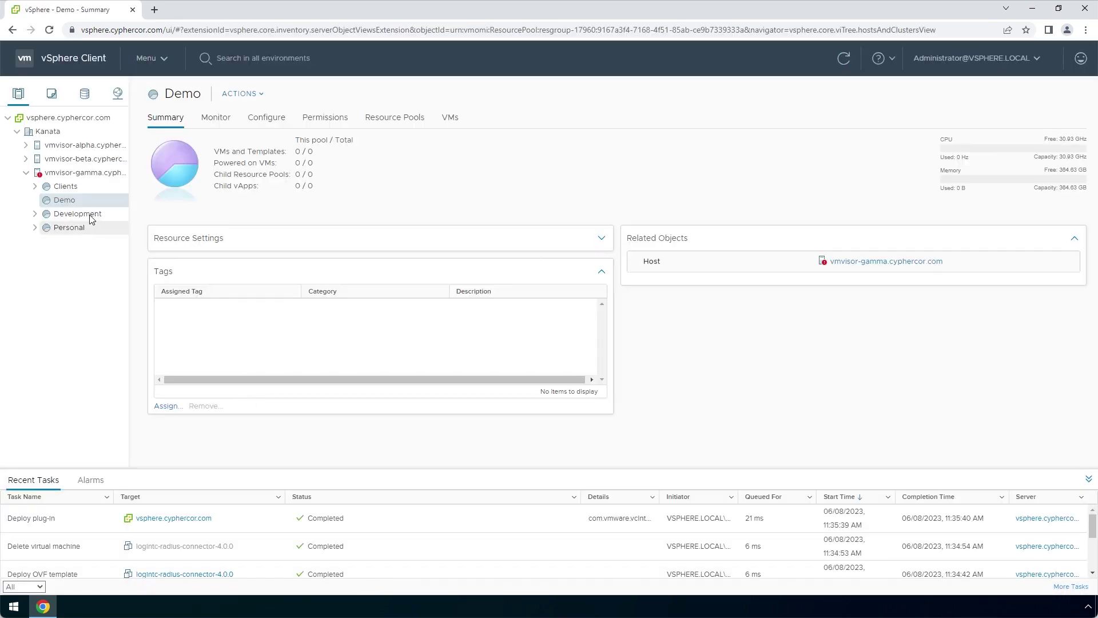
- Start a Deploy OVF Template wizard on the Demo resource pool using a local file
right_click(102, 201)
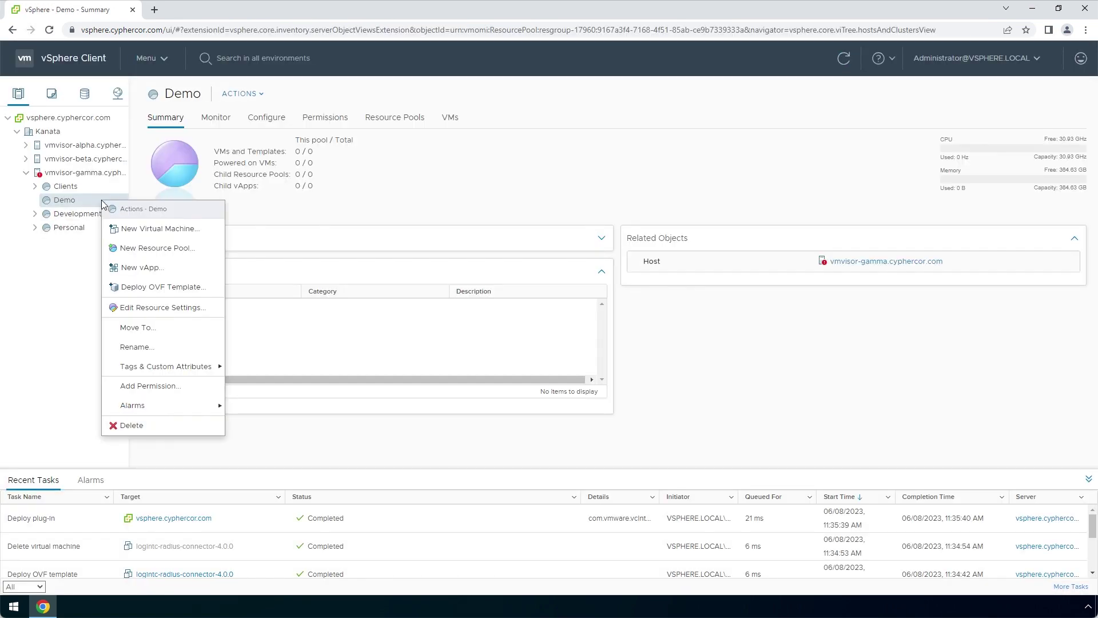
click(218, 288)
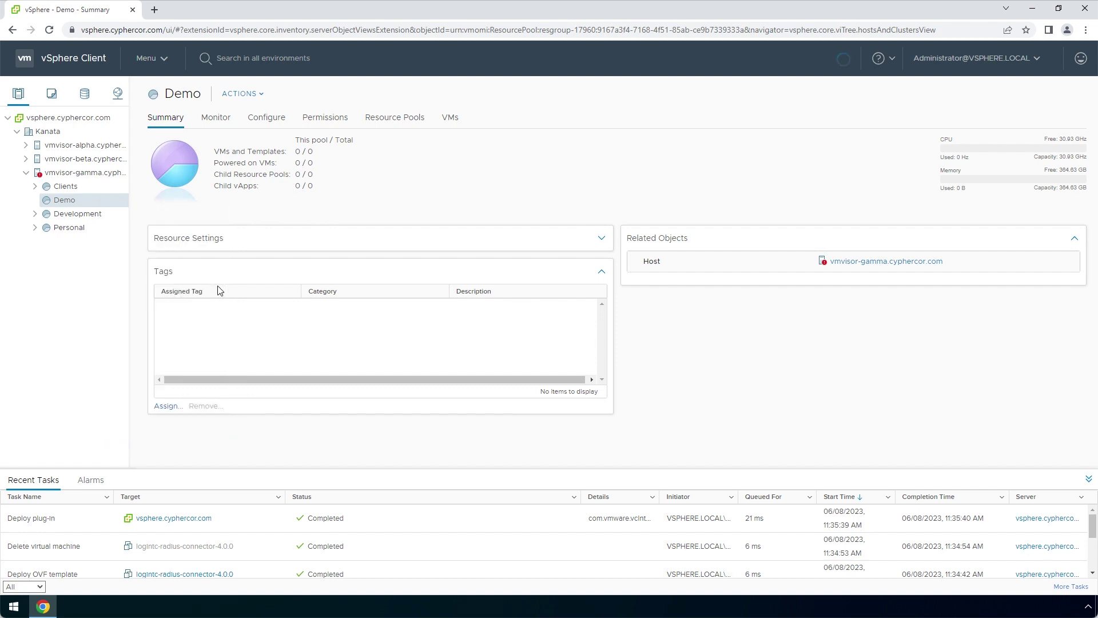
click(473, 294)
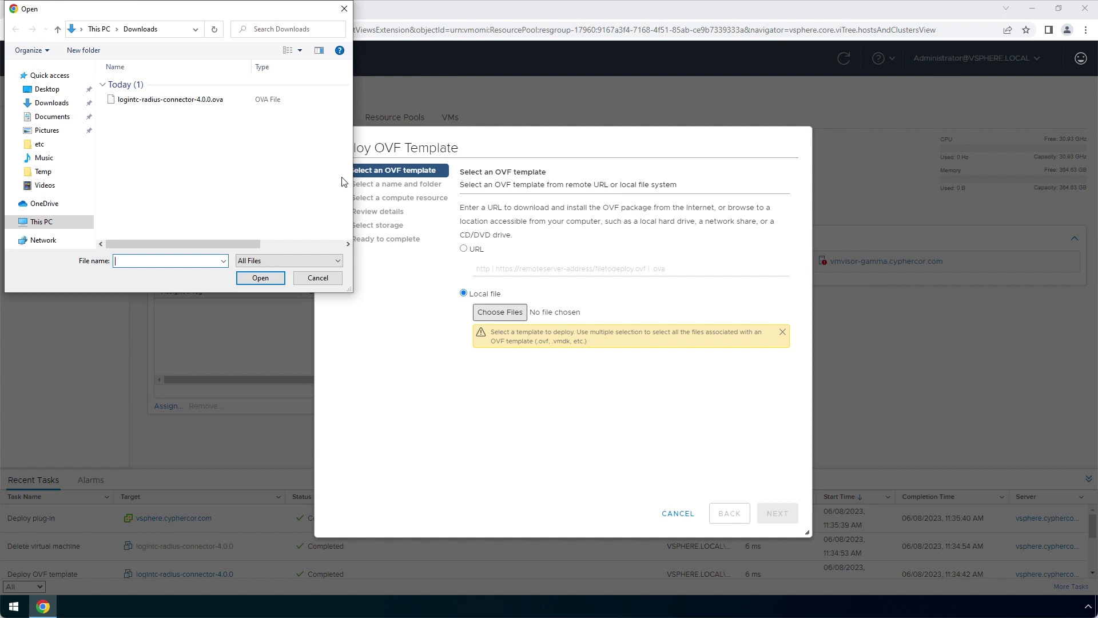
- Load logintc-radius-connector-4.0.0.ova, name the VM logintc-radius-connector-4.0.0, and keep Demo as compute resource
click(241, 100)
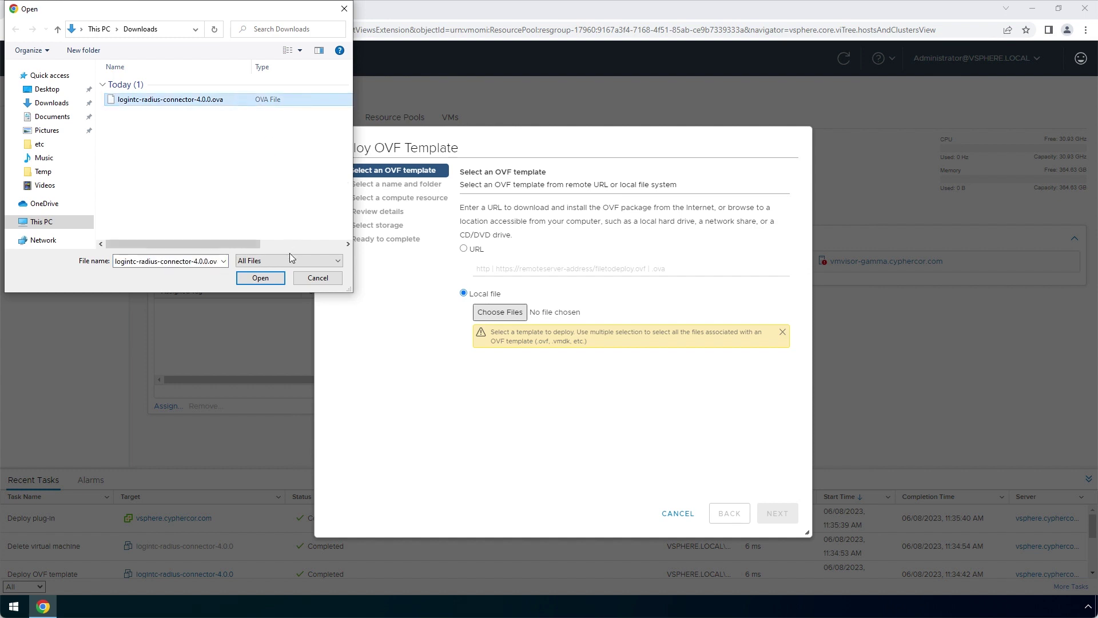
click(278, 277)
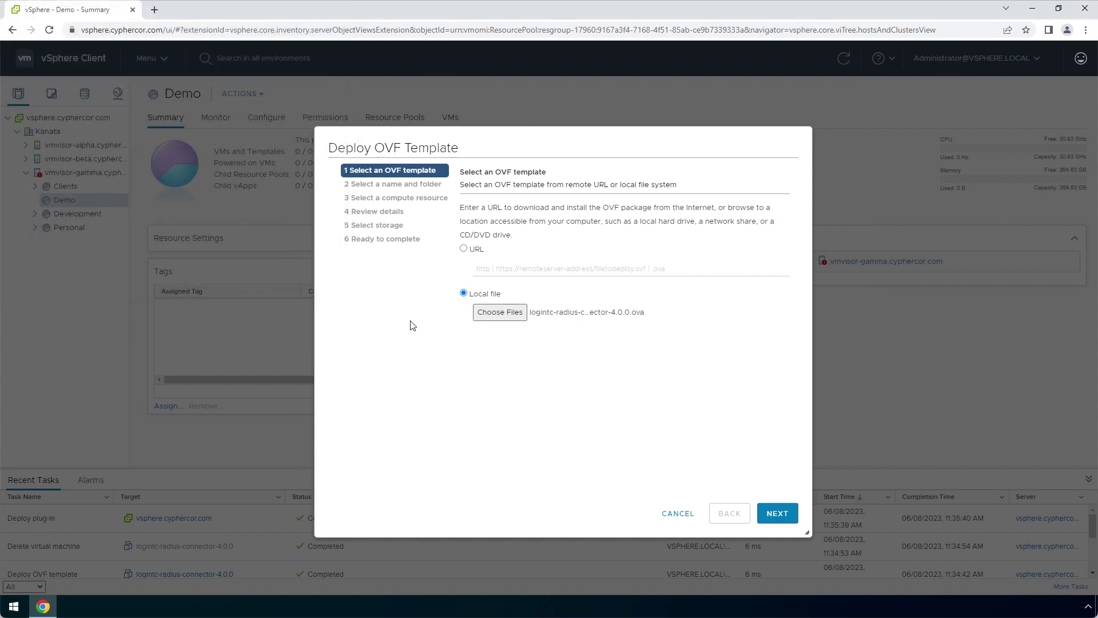
click(792, 513)
text(-4.0.0)
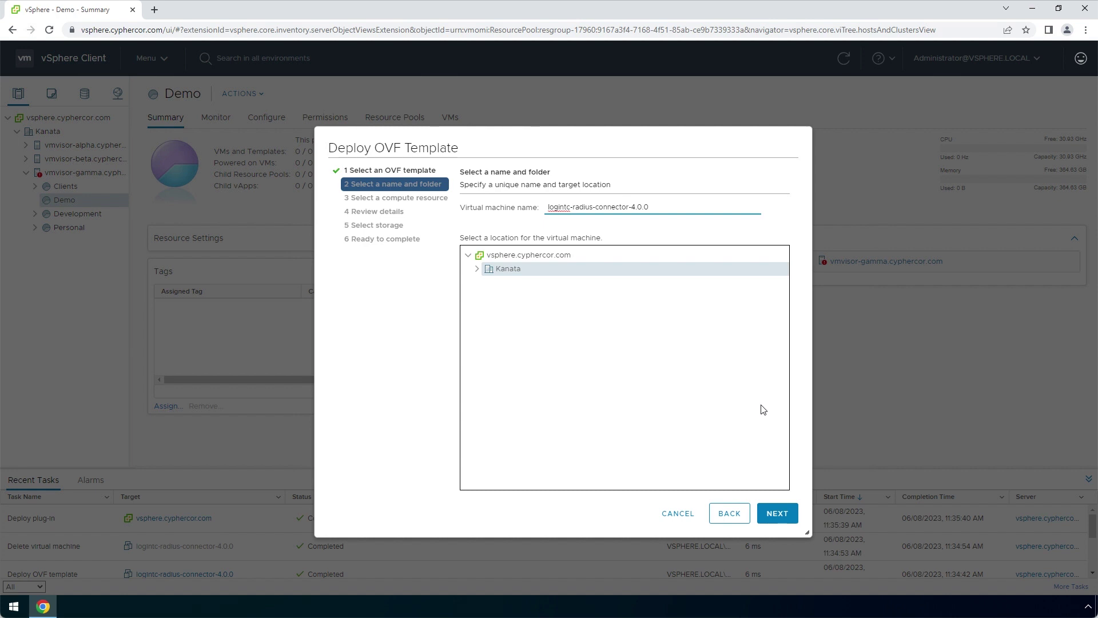
click(794, 517)
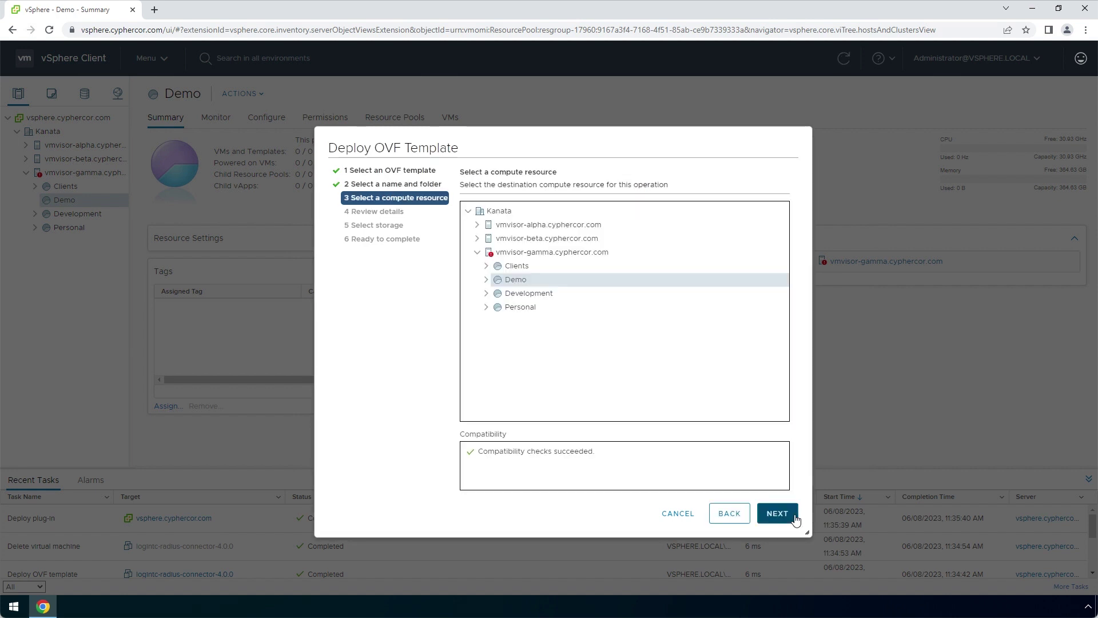
click(795, 521)
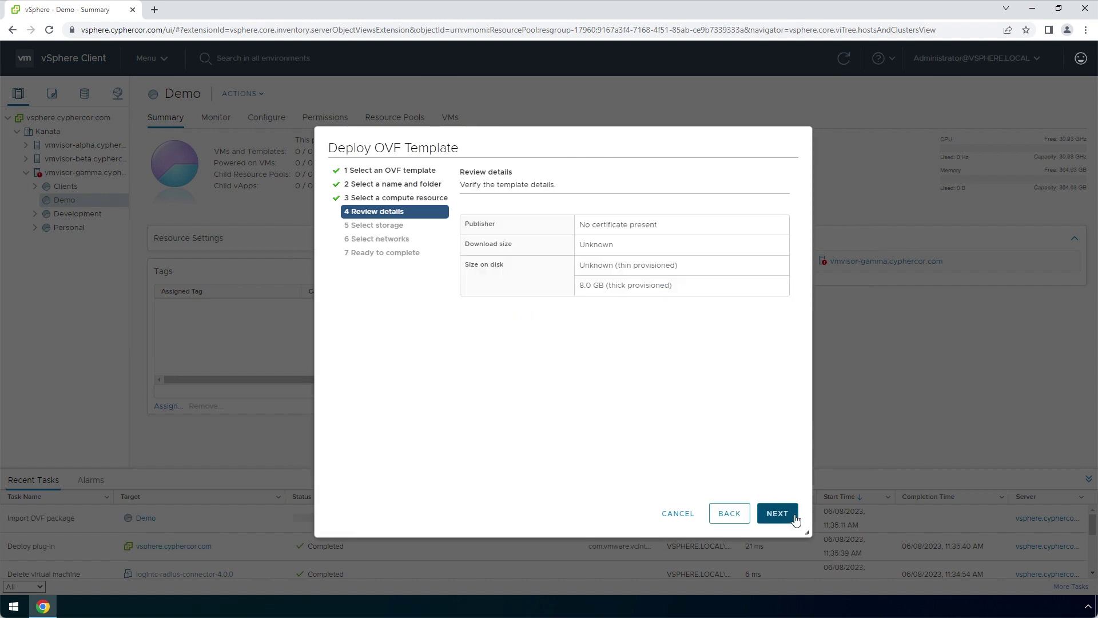
- Store it on vmvisor-gamma-hdd, Thick Provision Lazy Zeroed, keep the Labs network, and finish
click(795, 520)
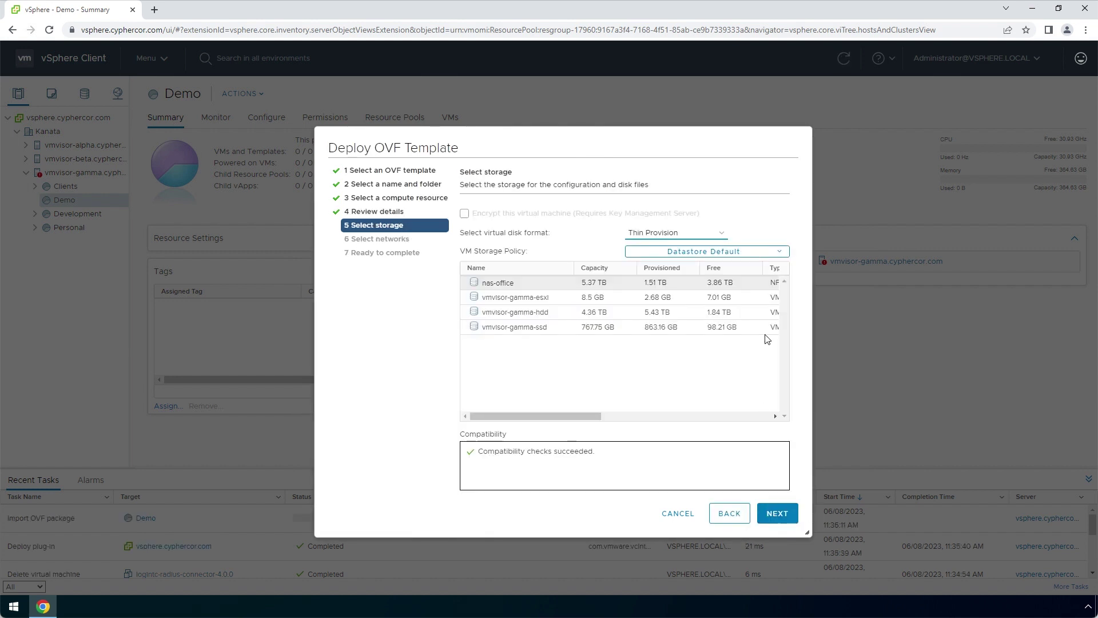
click(759, 312)
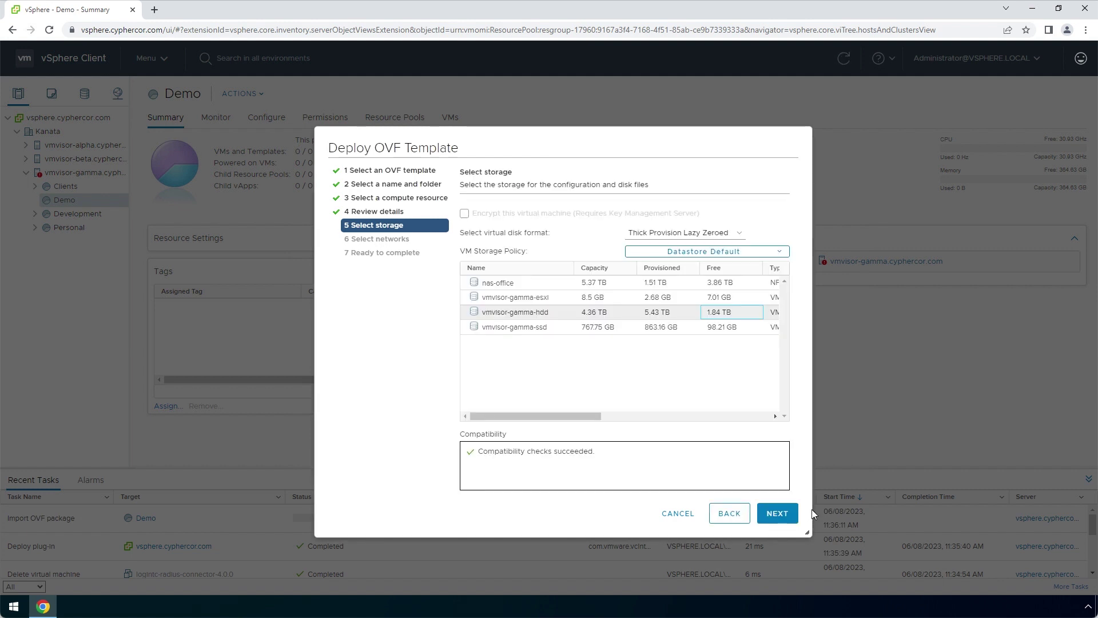
click(792, 519)
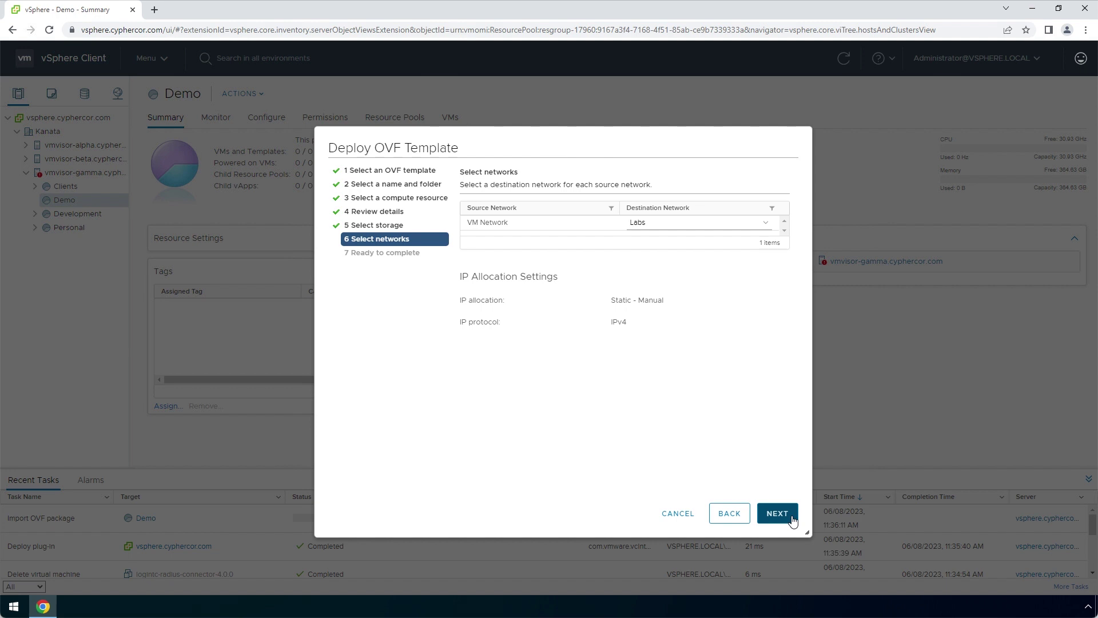
click(792, 519)
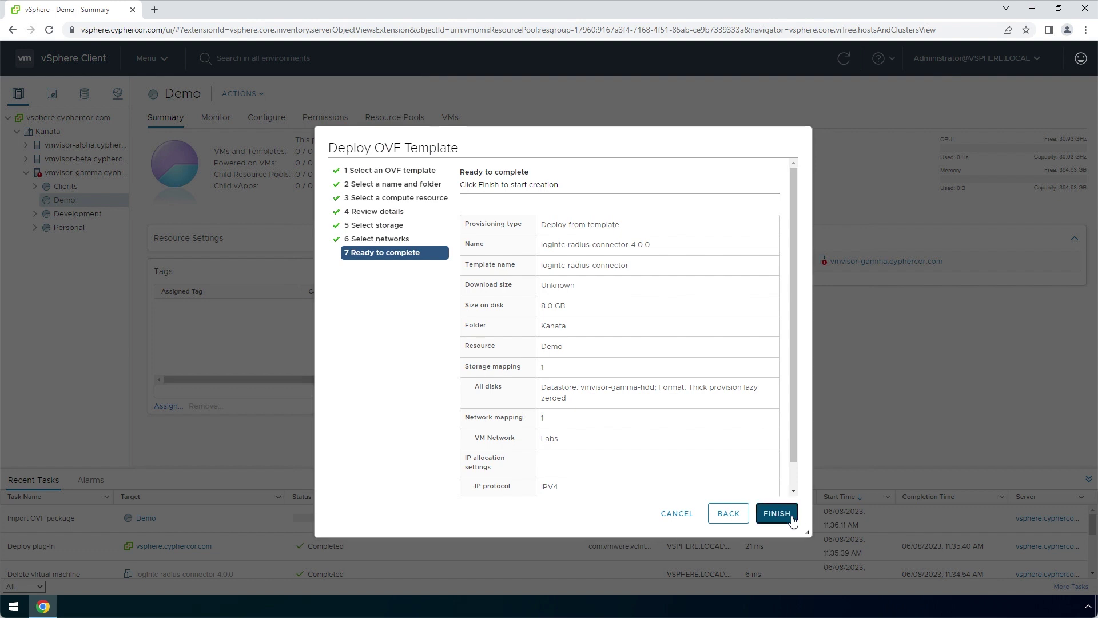
click(776, 514)
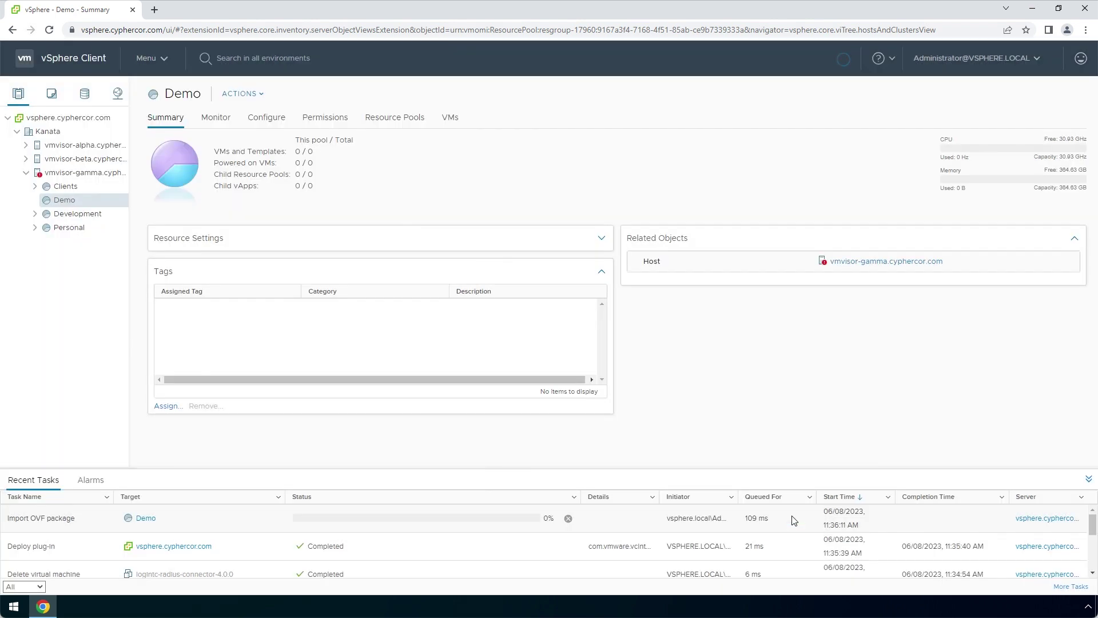
- Launch the Web Console of the logintc-radius-connector-4.0.0 VM from its summary
click(118, 215)
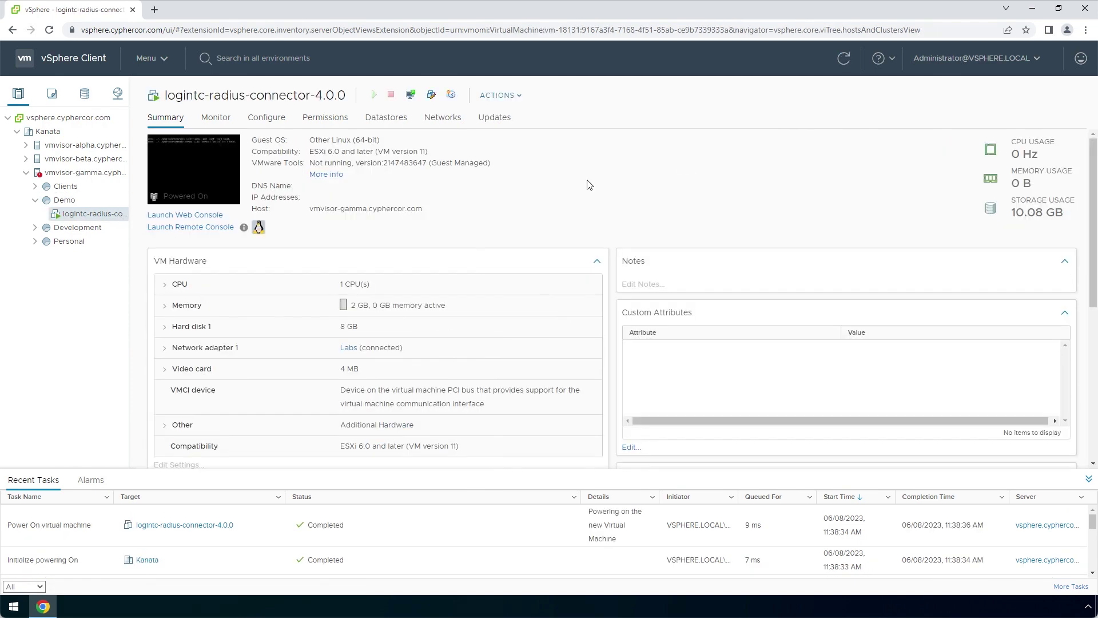
click(217, 175)
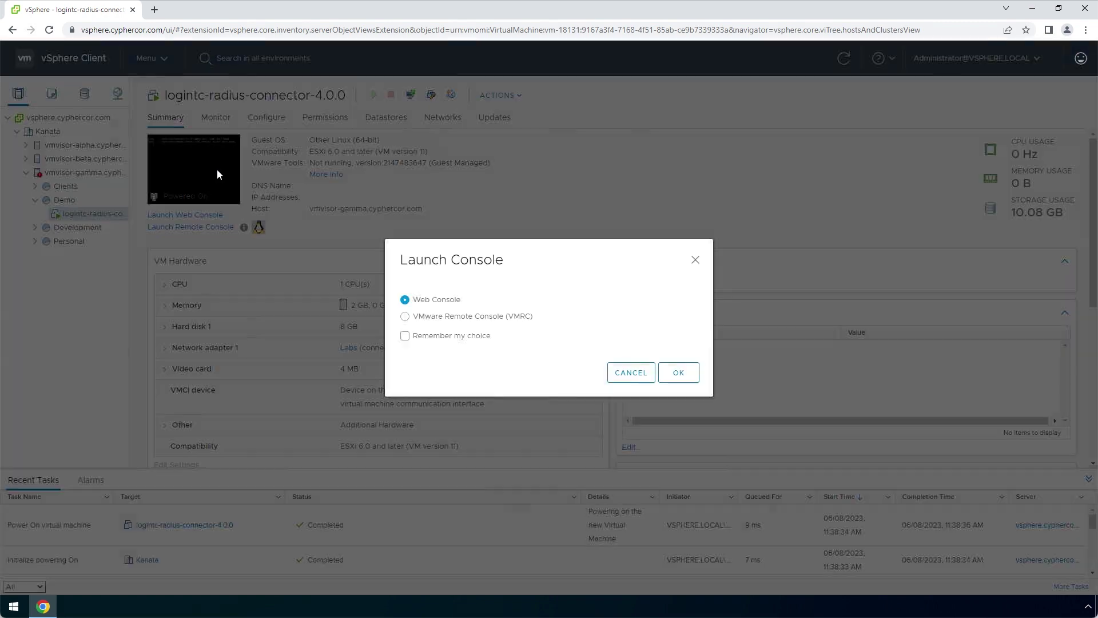
click(694, 374)
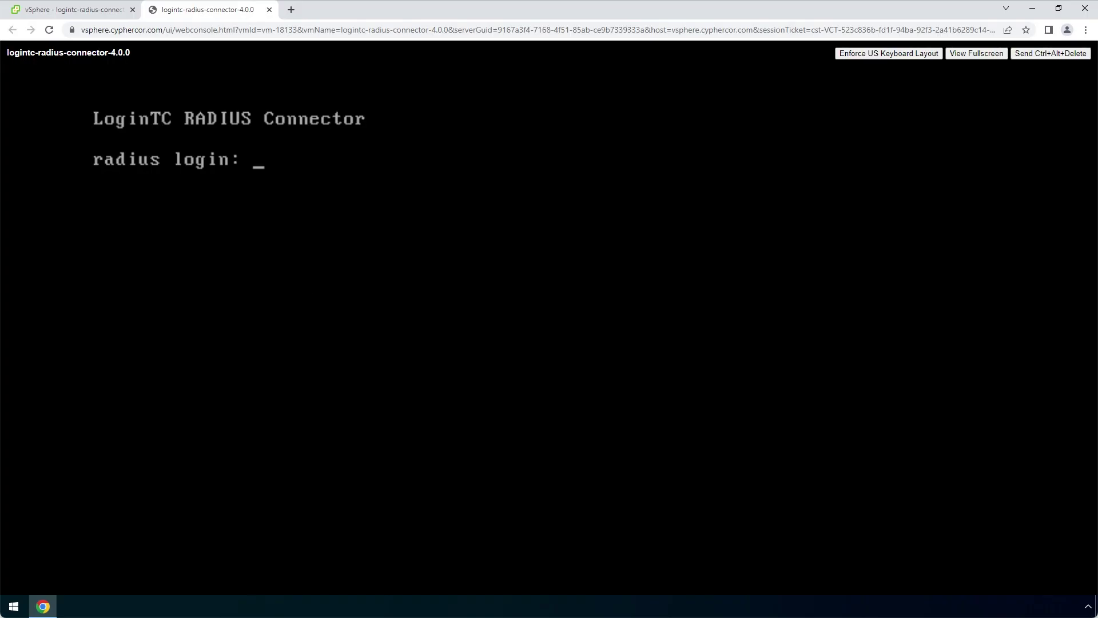
- Log in to the VM console as logintc-user
text(logintc-user)
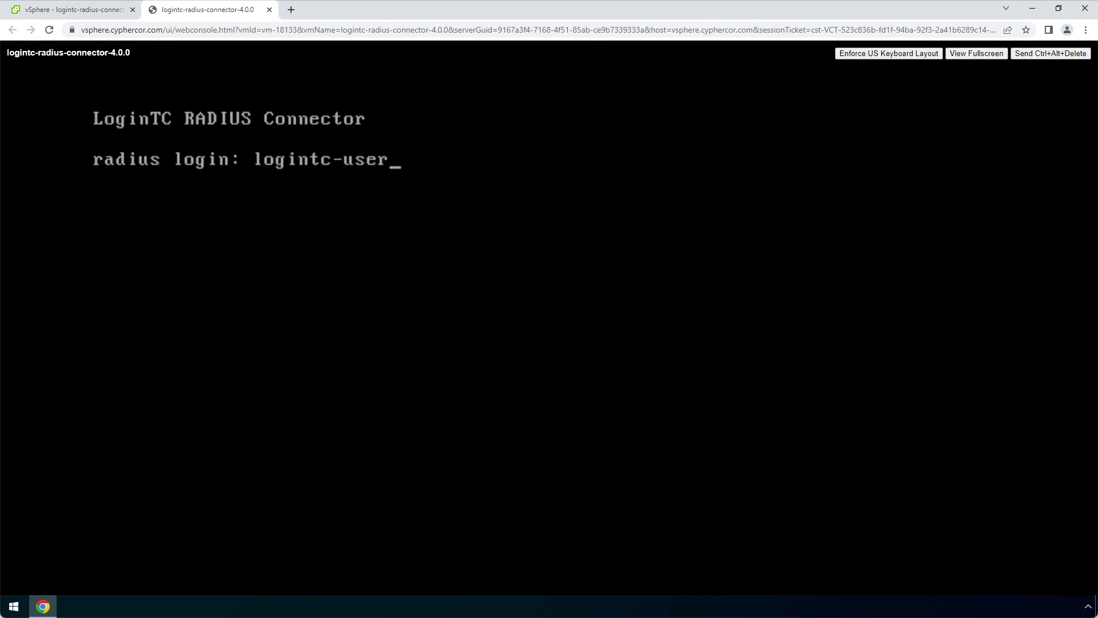
key(Return)
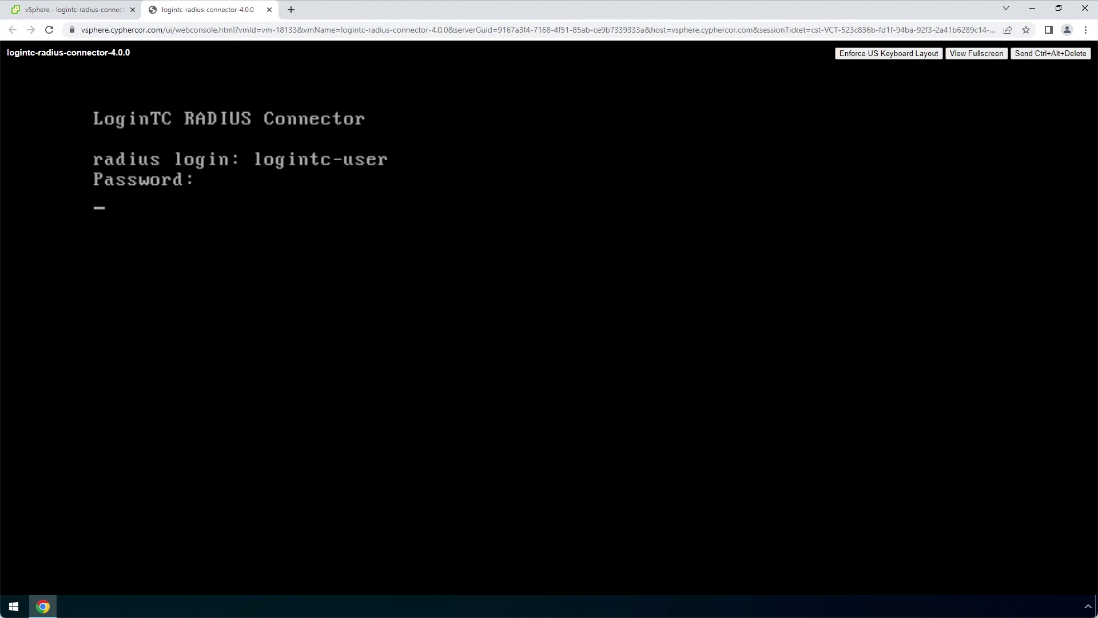
key(Return)
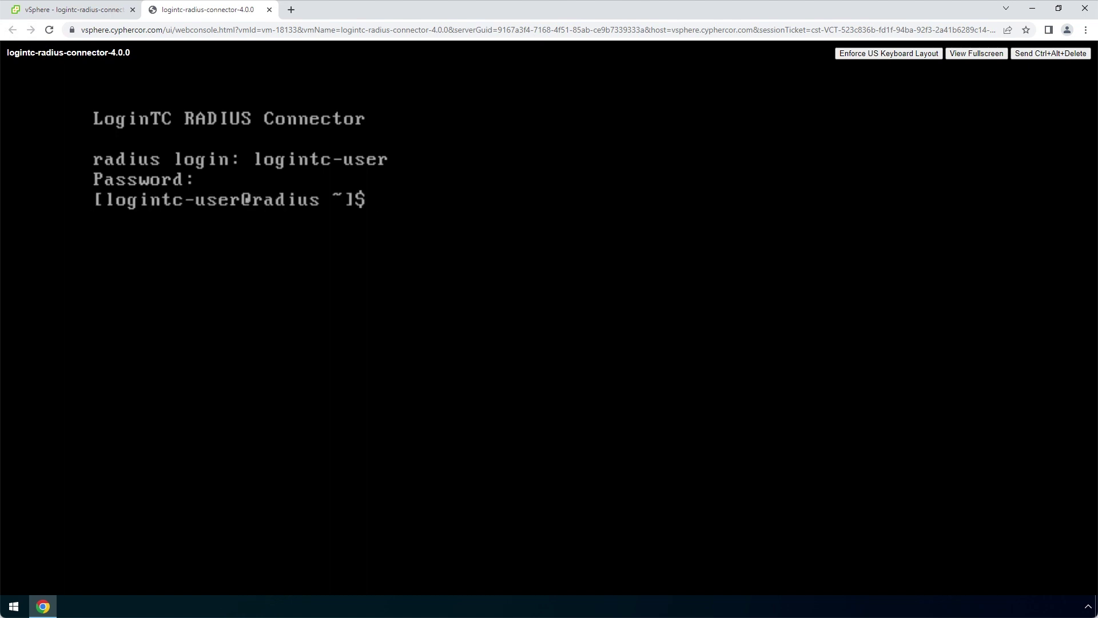
- Run setup, replace the logintc-user password, and choose option 1 Configure Network
text(setup)
key(Return)
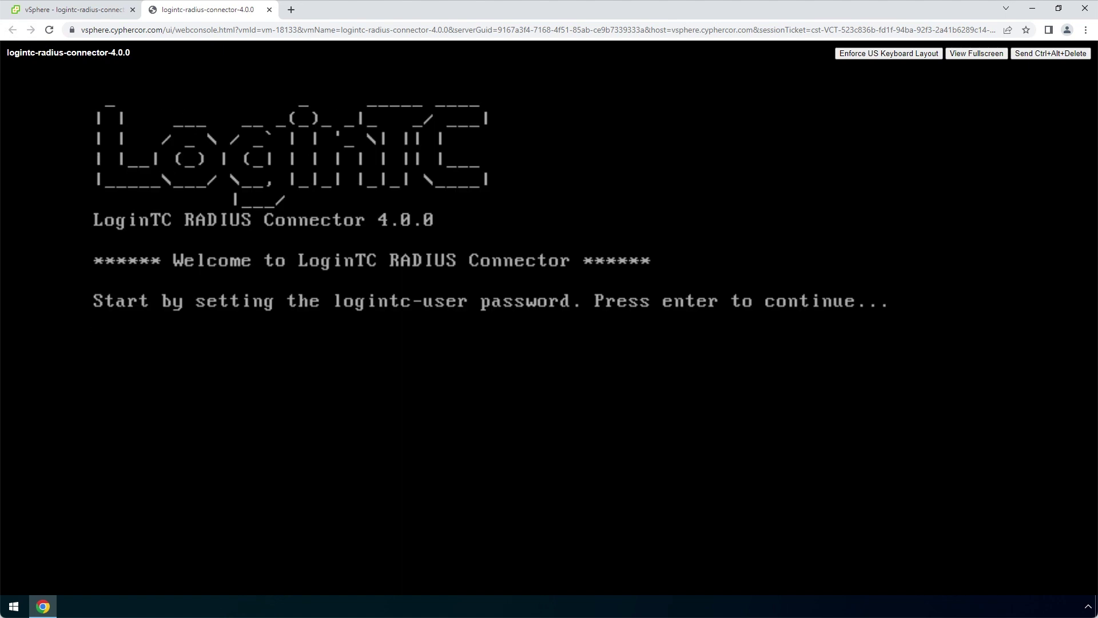
key(Return)
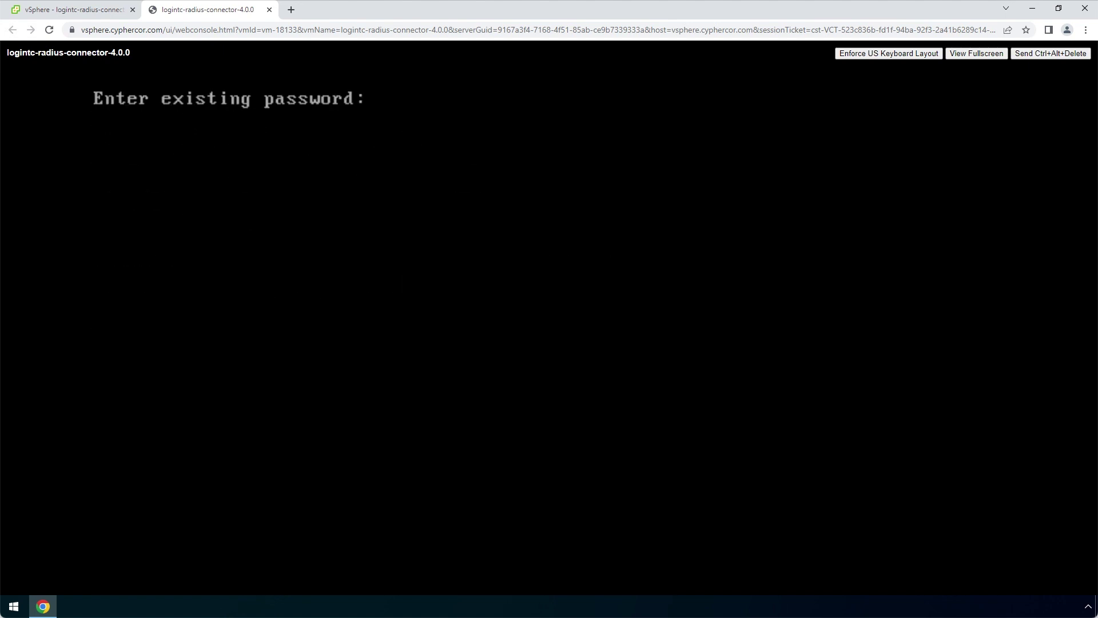
key(Return)
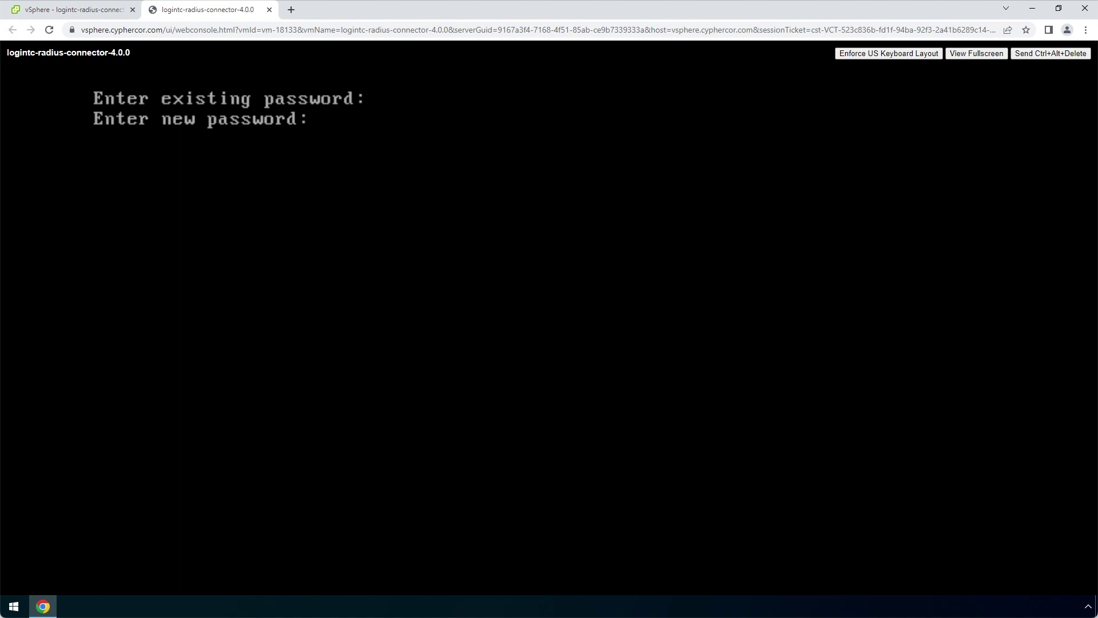
key(Return)
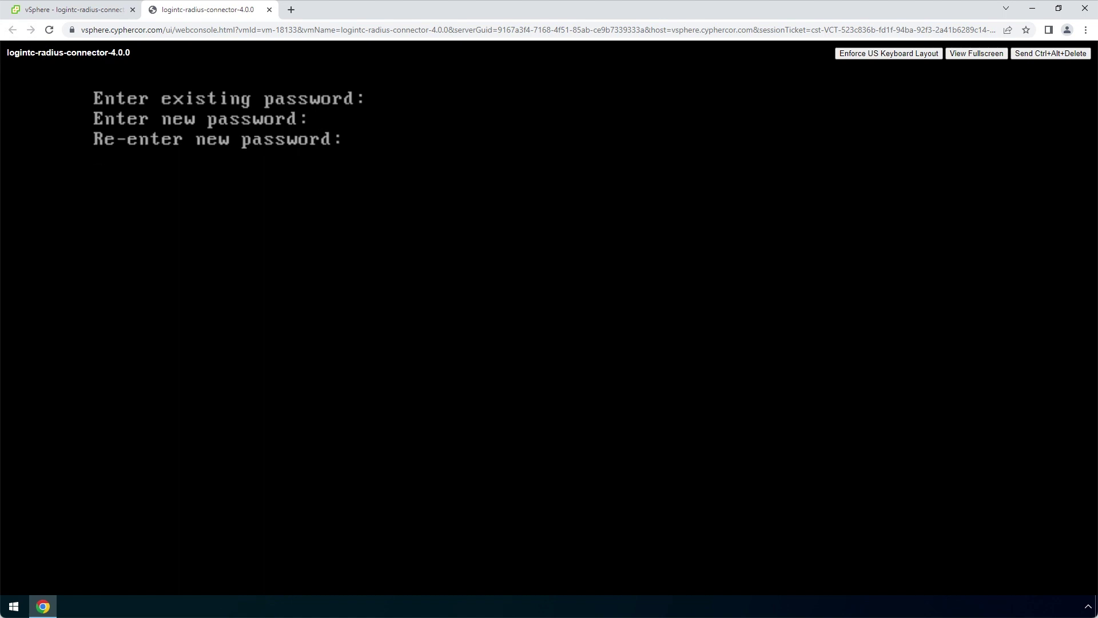
key(Return)
text(1)
key(Return)
- Enter IP 172.20.221.85, subnet mask 255.255.255.0 and gateway 172.20.221.1
text(1)
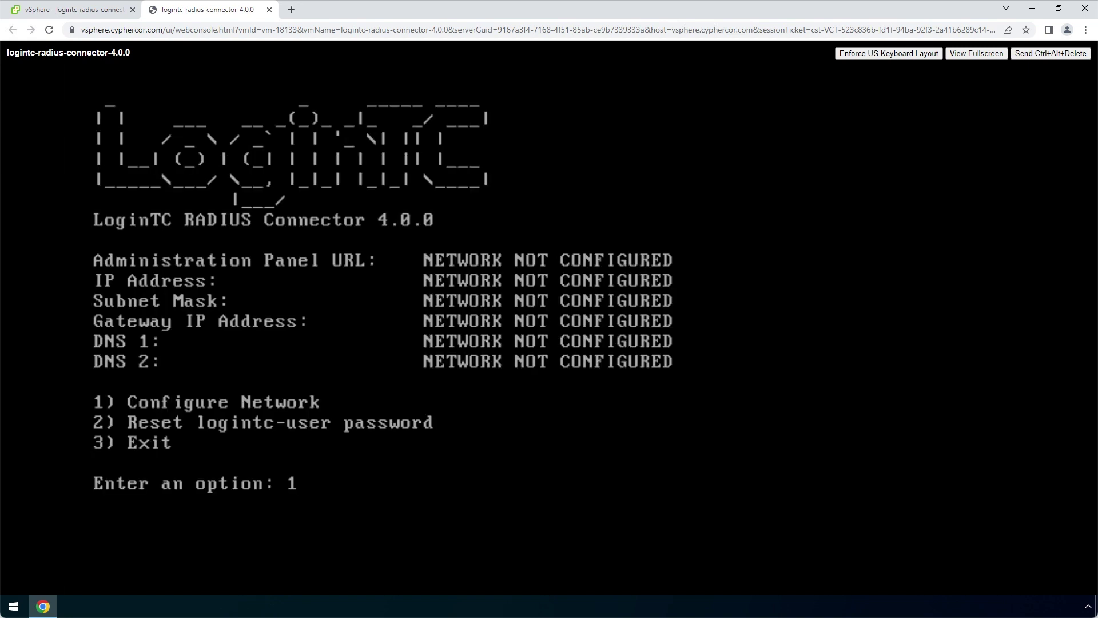
key(Return)
text(172.20.221.85)
key(Return)
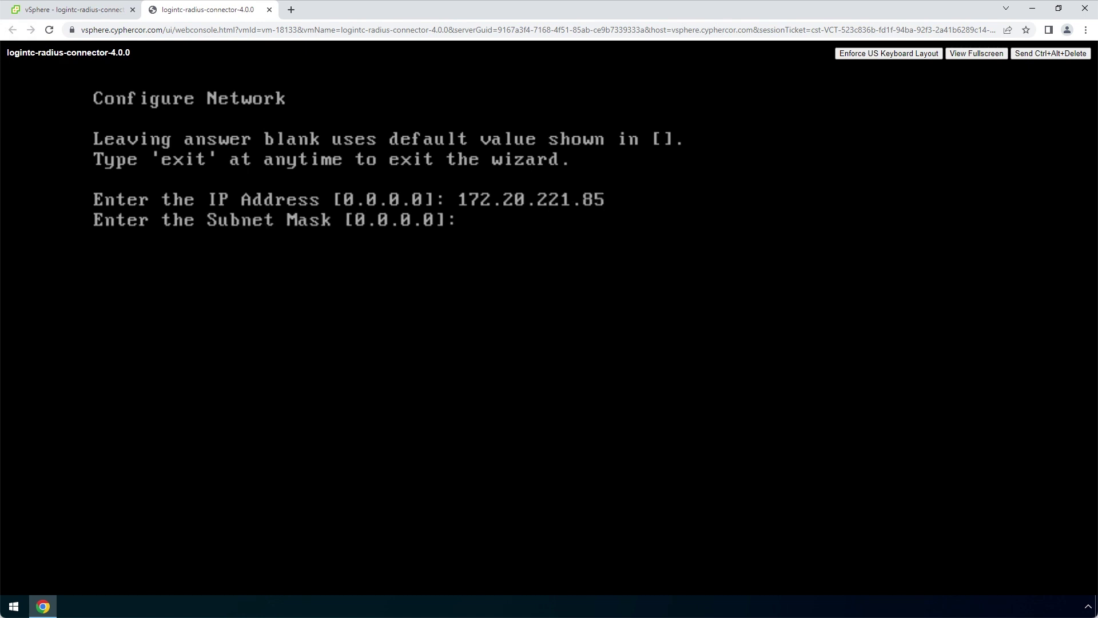
text(255.255.255.0)
key(Return)
text(172.20.221.1)
key(Return)
- Set DNS 1 to 172.20.221.1, leave DNS 2 blank, confirm the settings, and return
text(172.20.221.1)
key(Return)
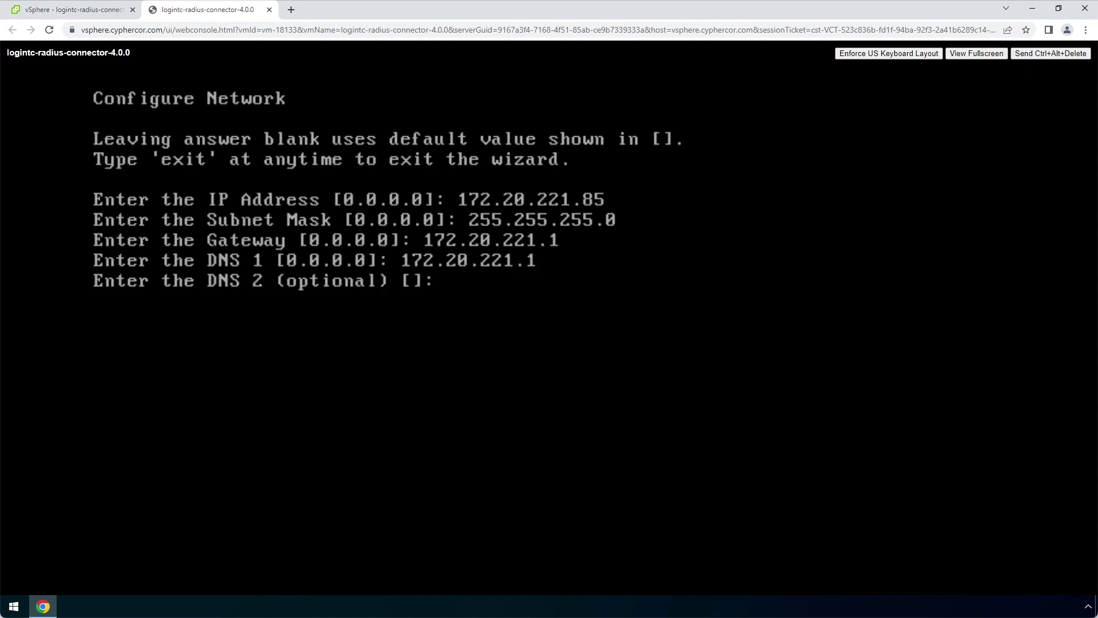
key(Return)
text(1)
key(Return)
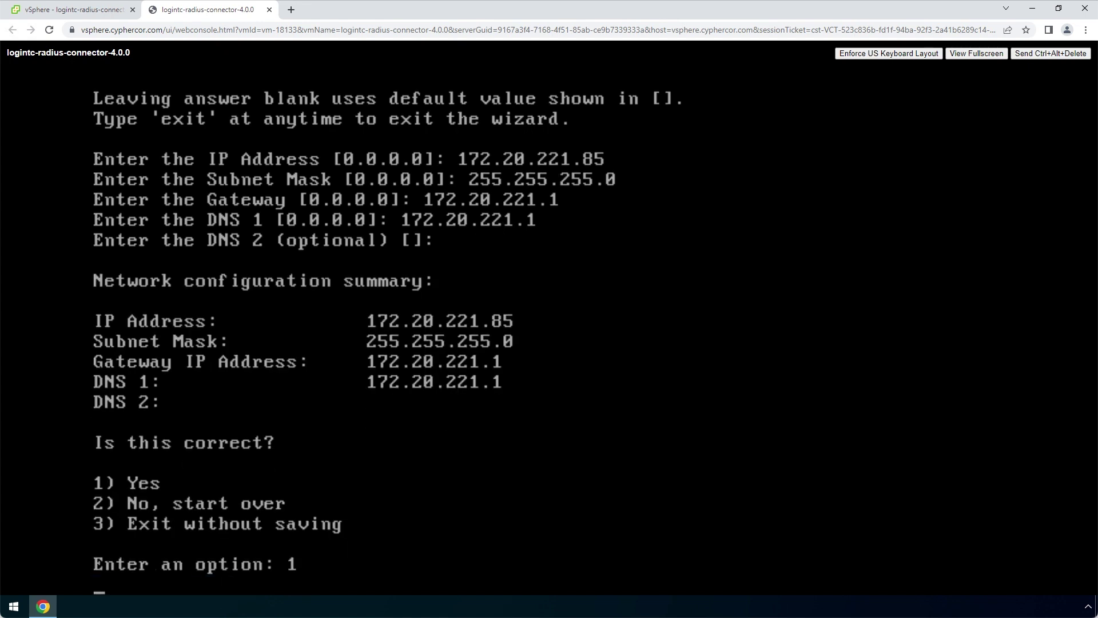
key(Return)
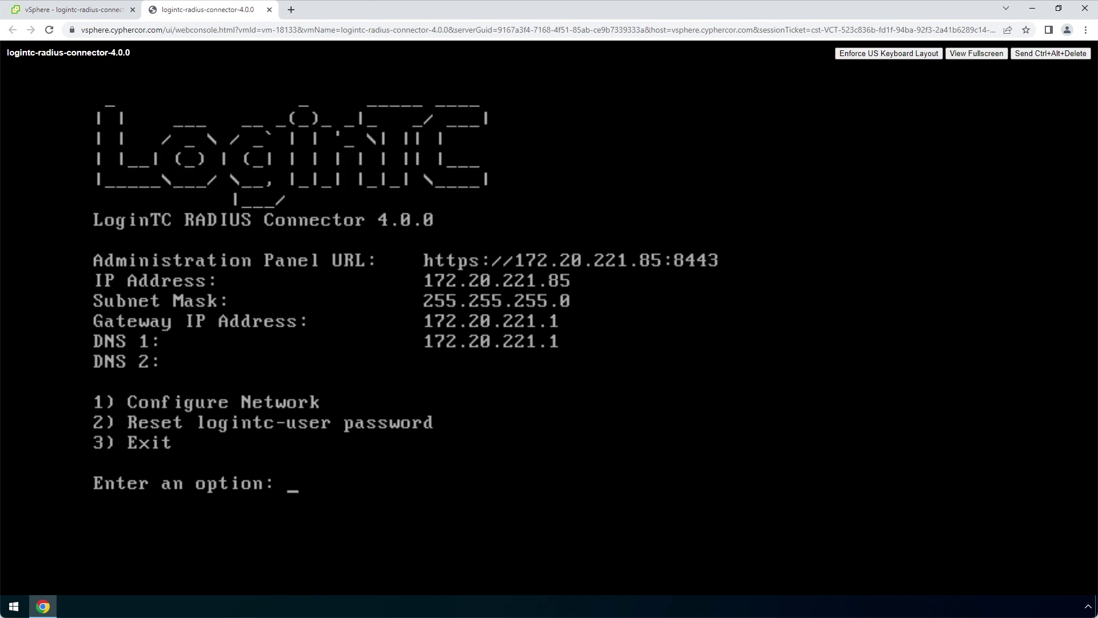
click(294, 9)
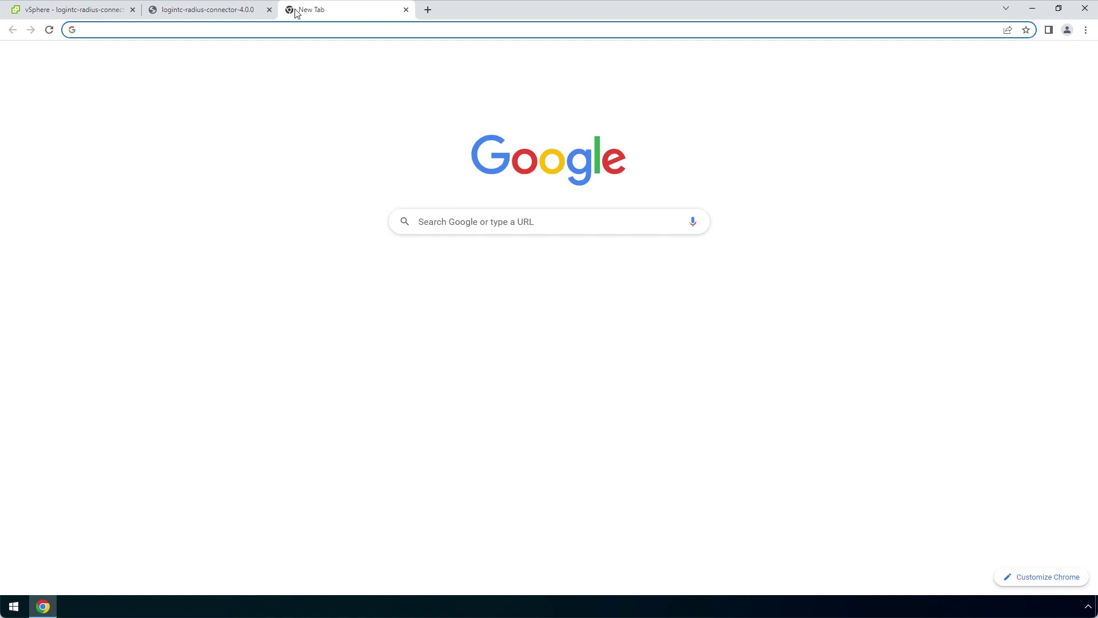
text(https://)
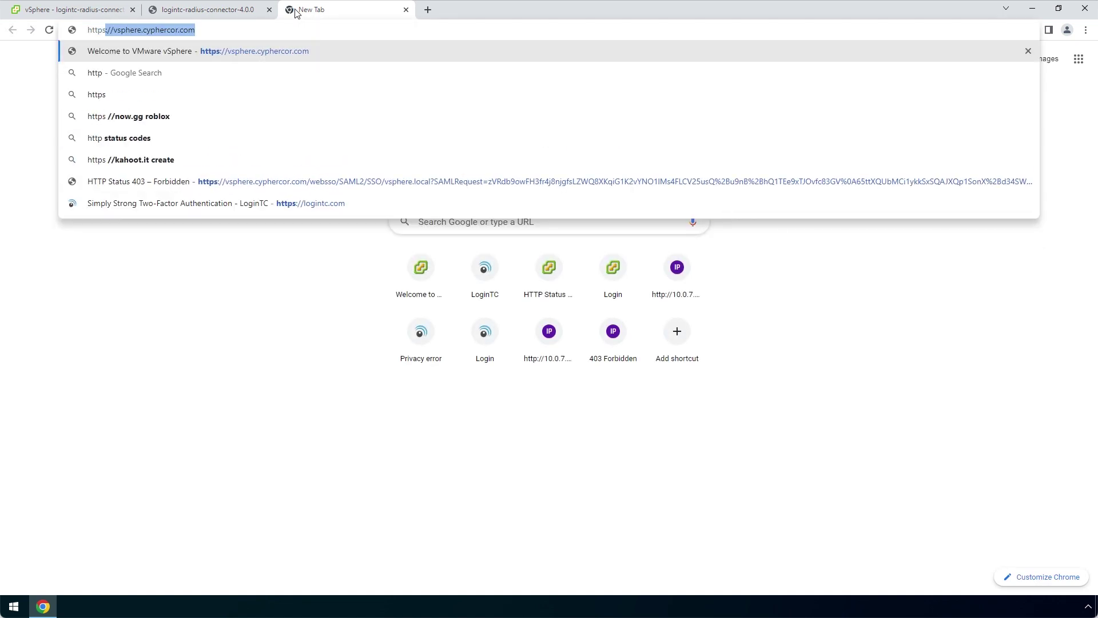
text(1)
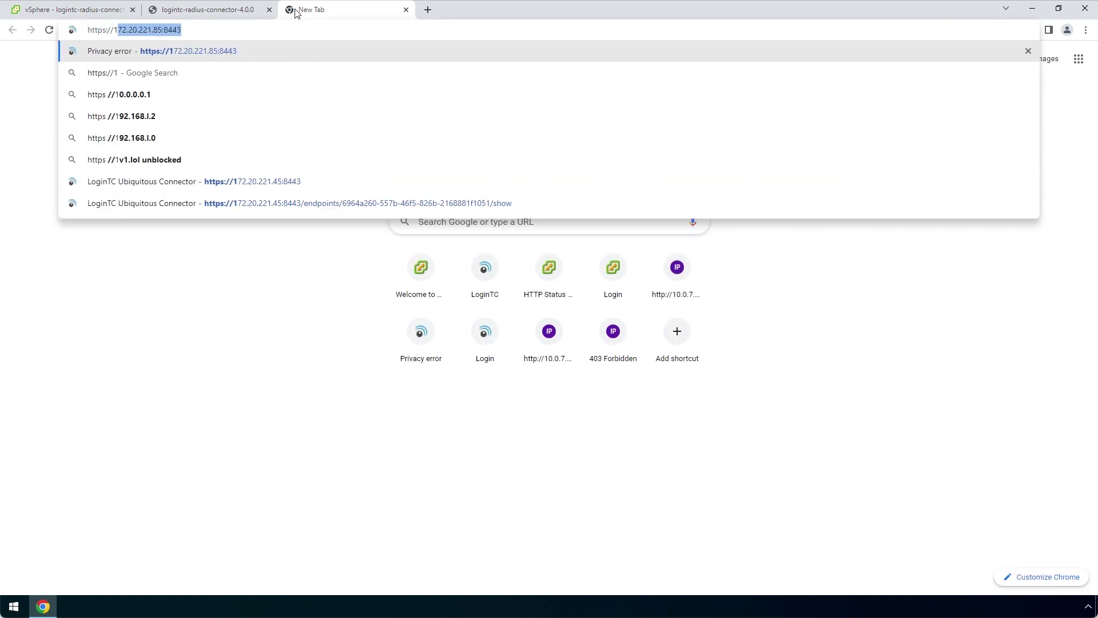
text(72.20.221.)
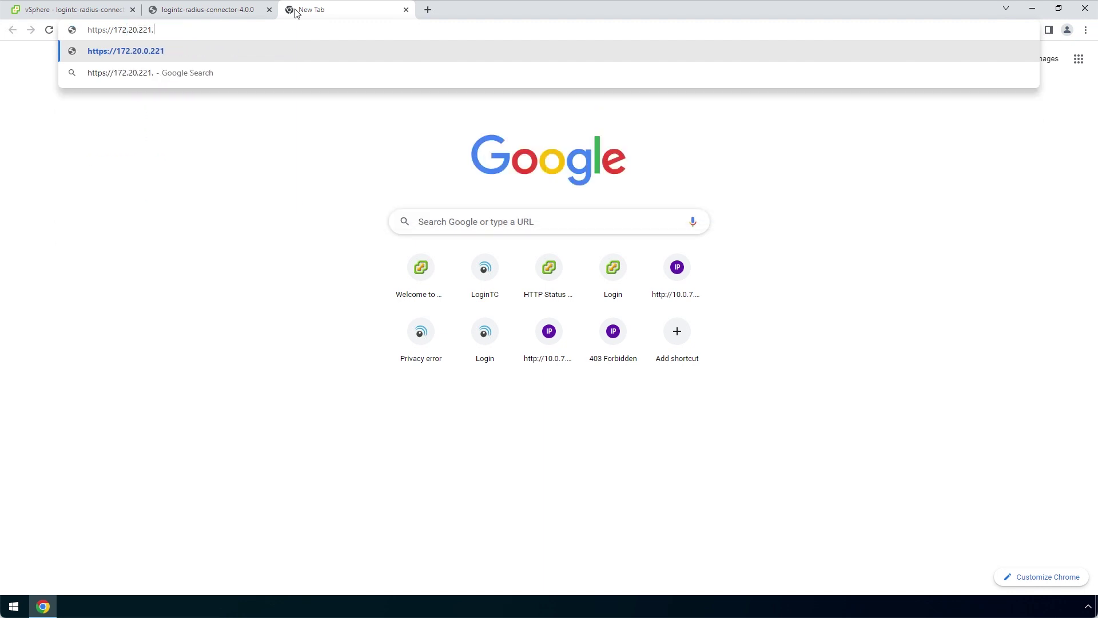
text(85:)
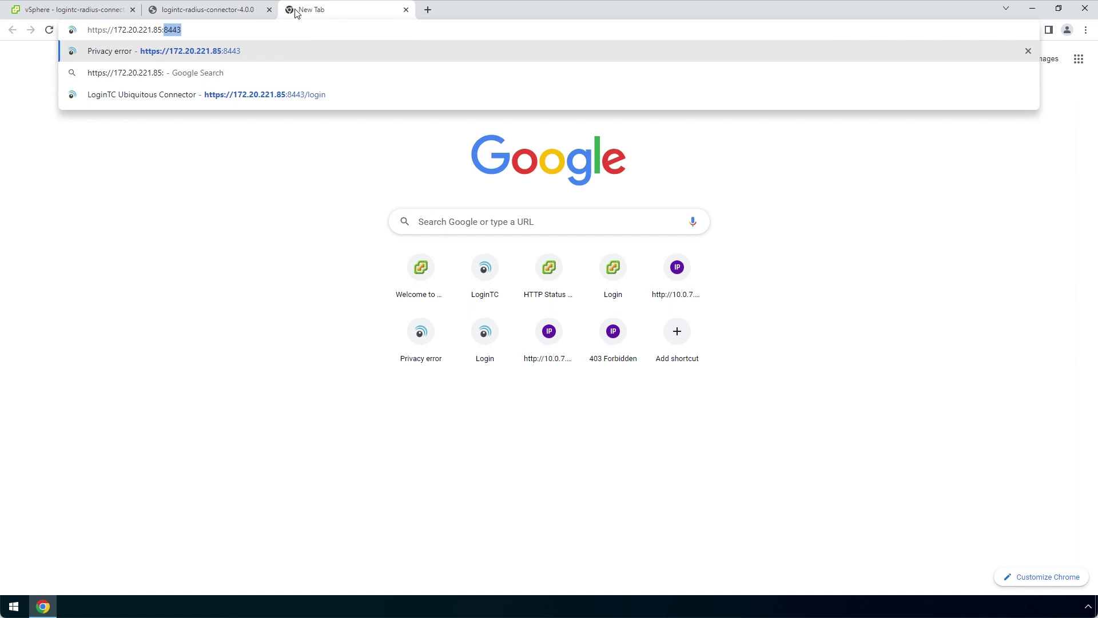
text(8443)
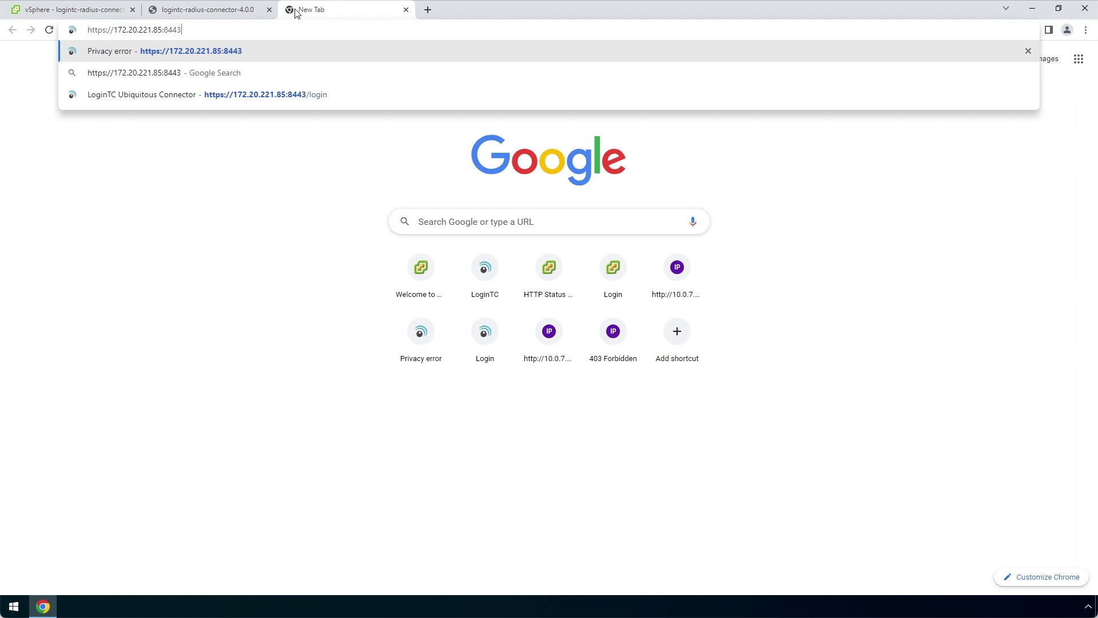
key(Return)
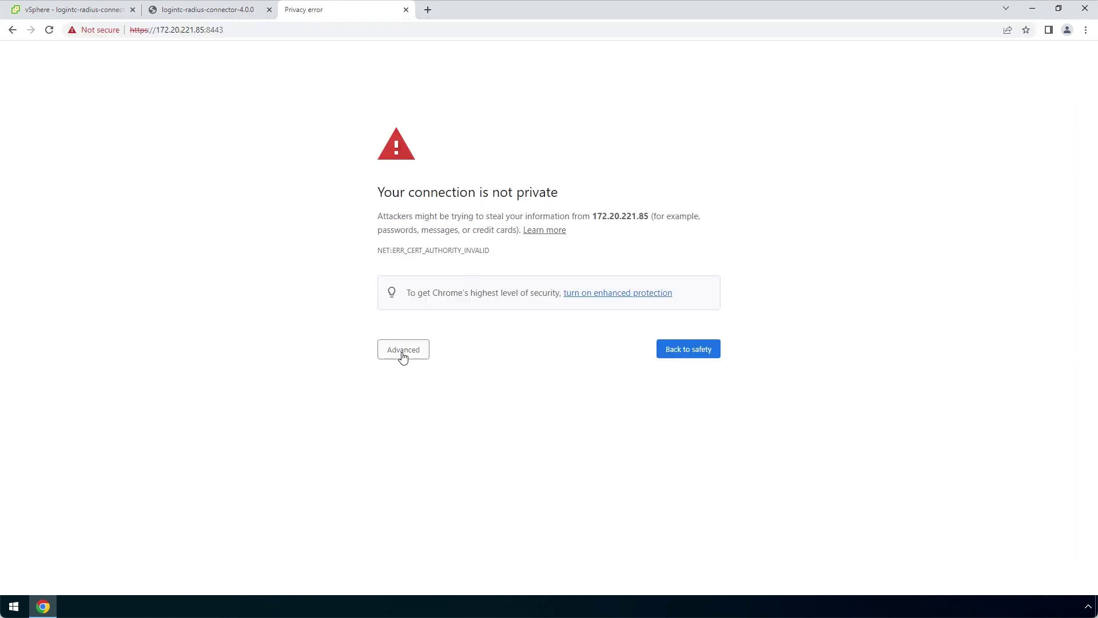
click(403, 354)
click(476, 445)
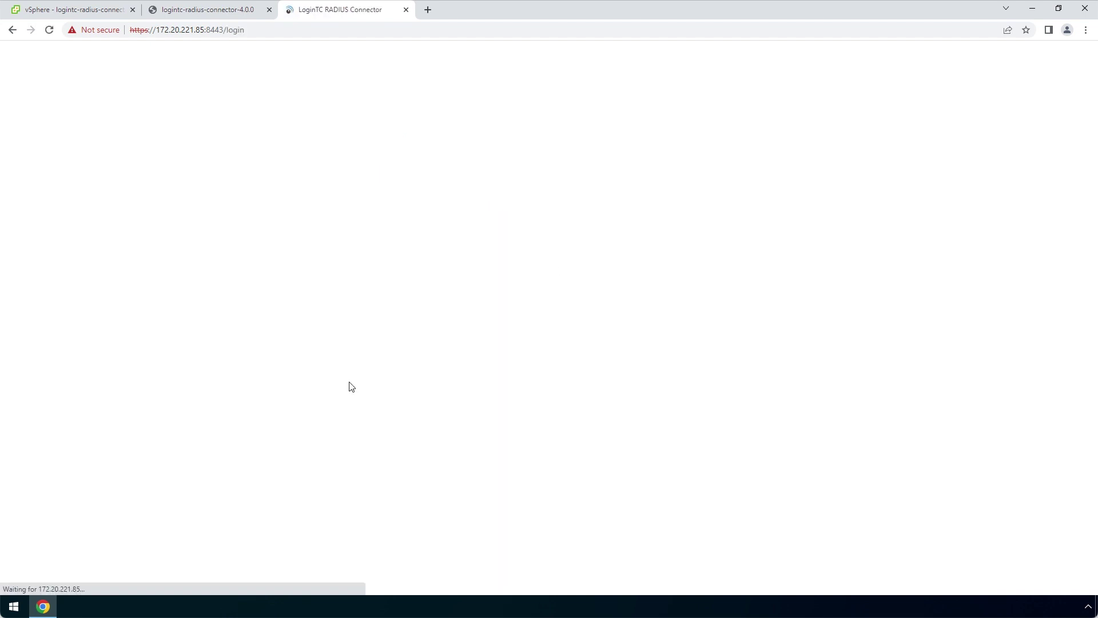
- Sign in to the connector admin panel as logintc-user with its password
click(407, 216)
text(logintc-user)
key(Tab)
text(••••••••••)
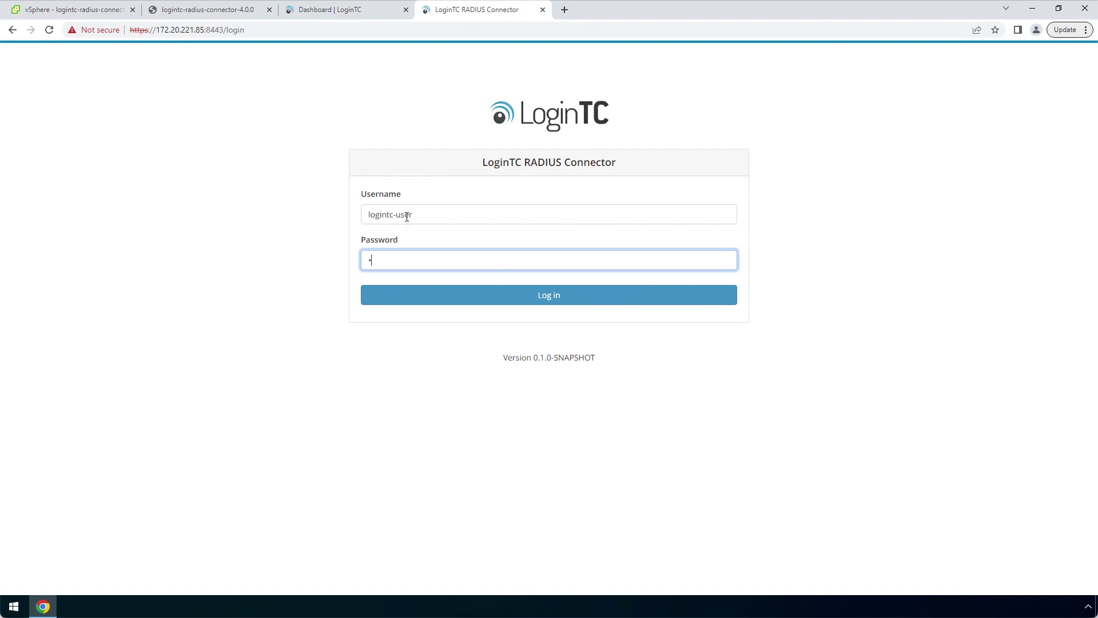
click(598, 294)
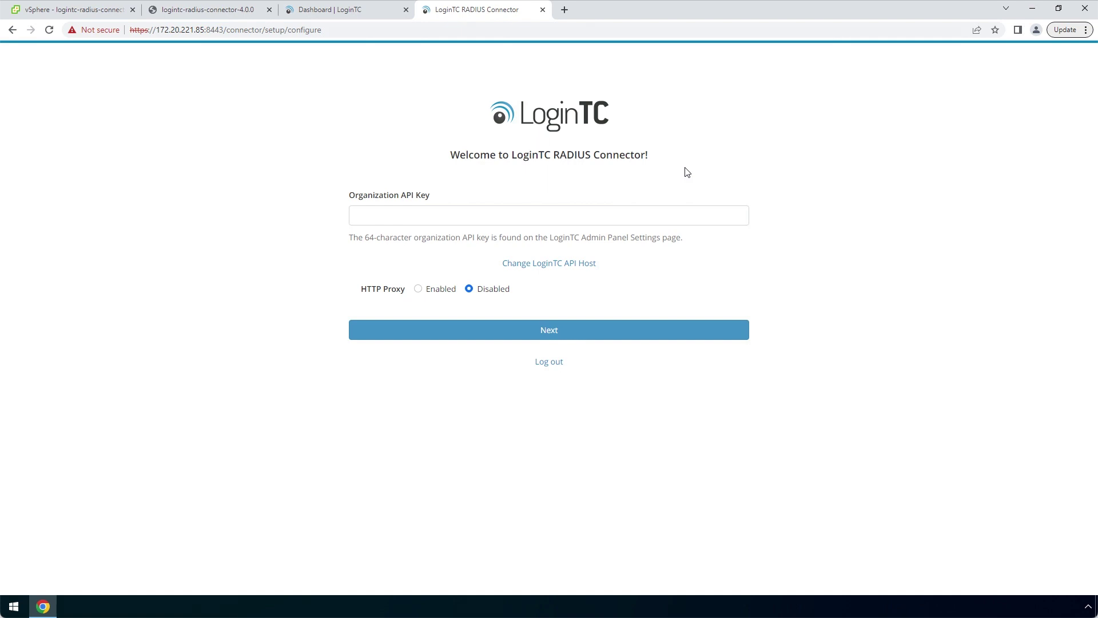
- Reveal and copy the organization API key from the LoginTC cloud Settings page
click(379, 16)
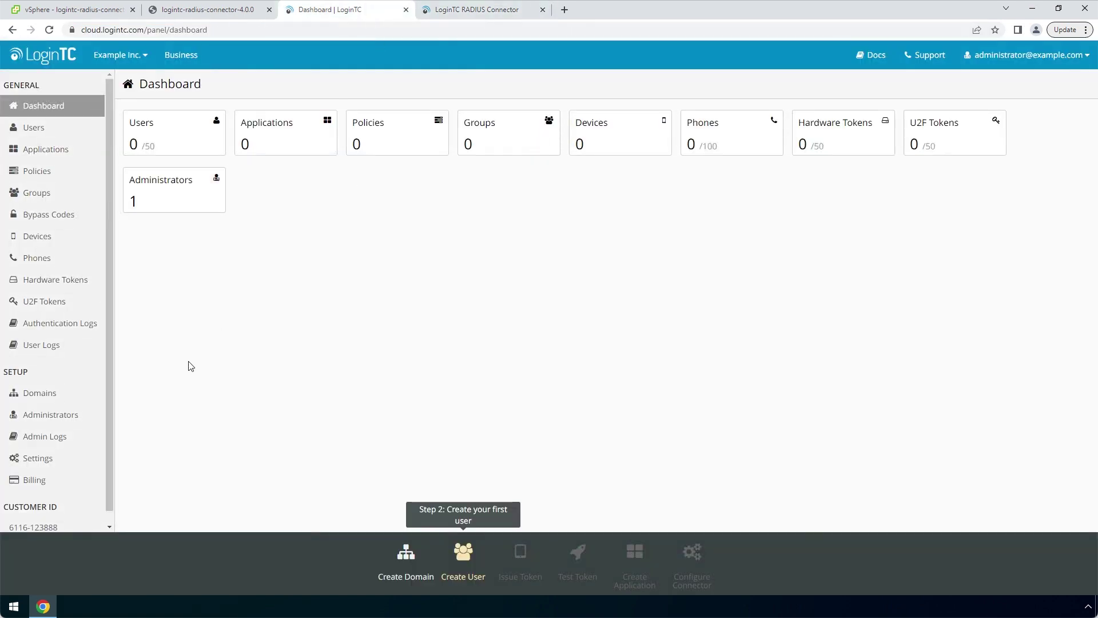
click(69, 457)
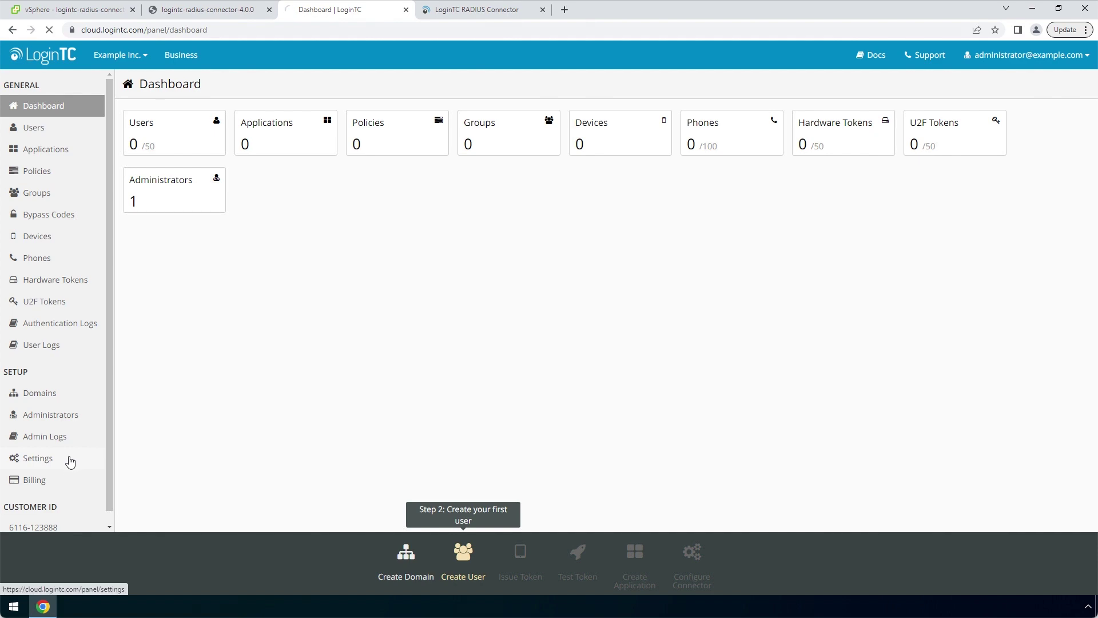
scroll(360, 436, down, 6)
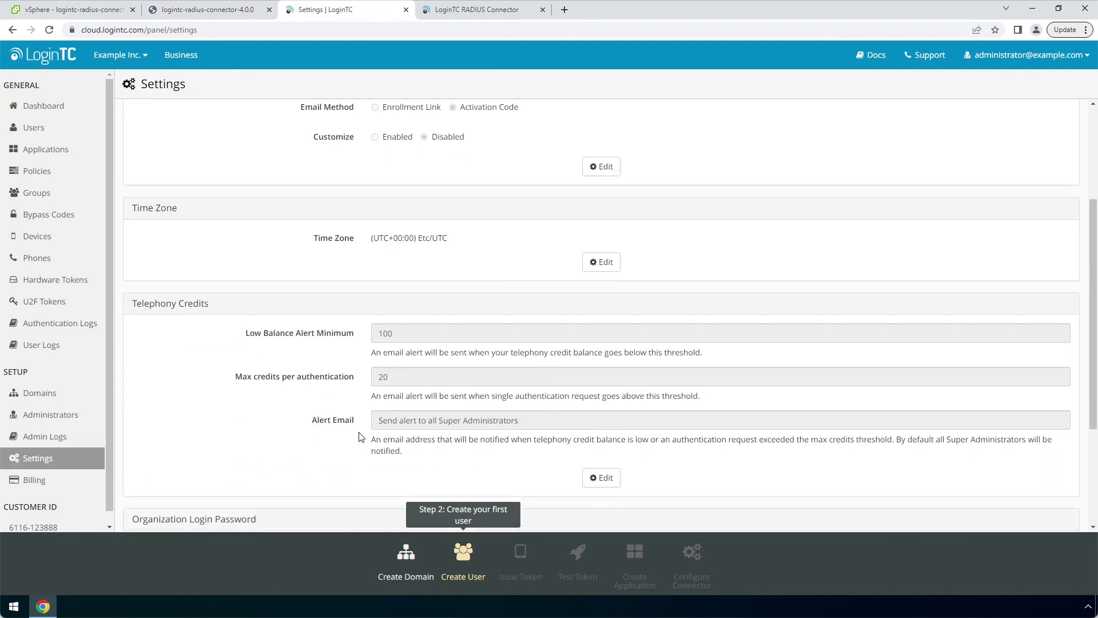
click(407, 466)
double_click(549, 466)
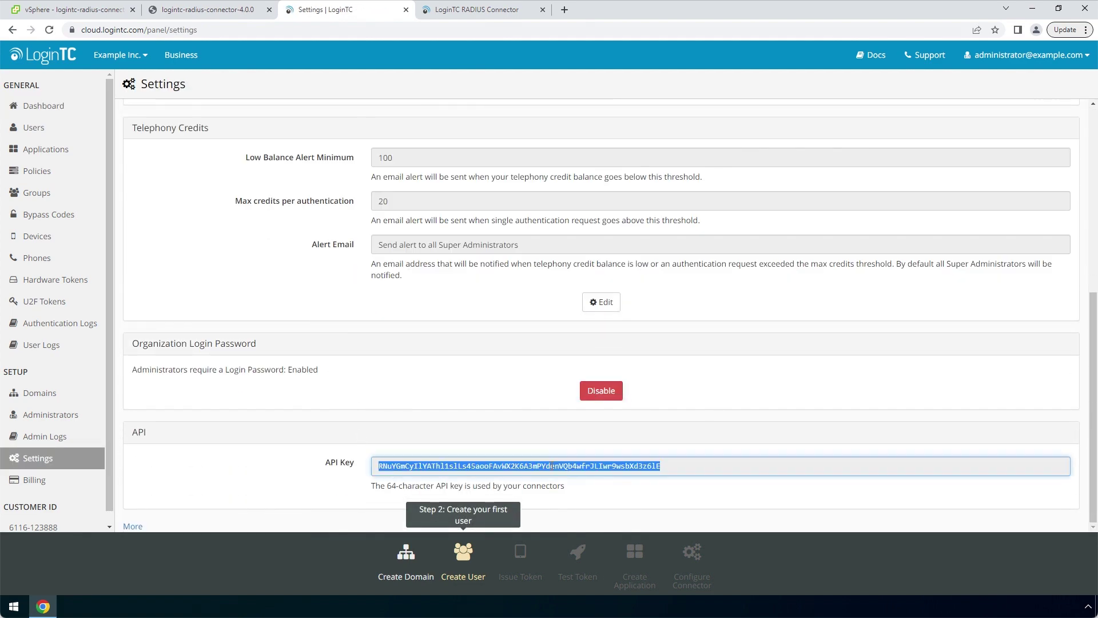
- Paste the key into Organization API Key and continue past the Example Inc. confirmation
click(514, 11)
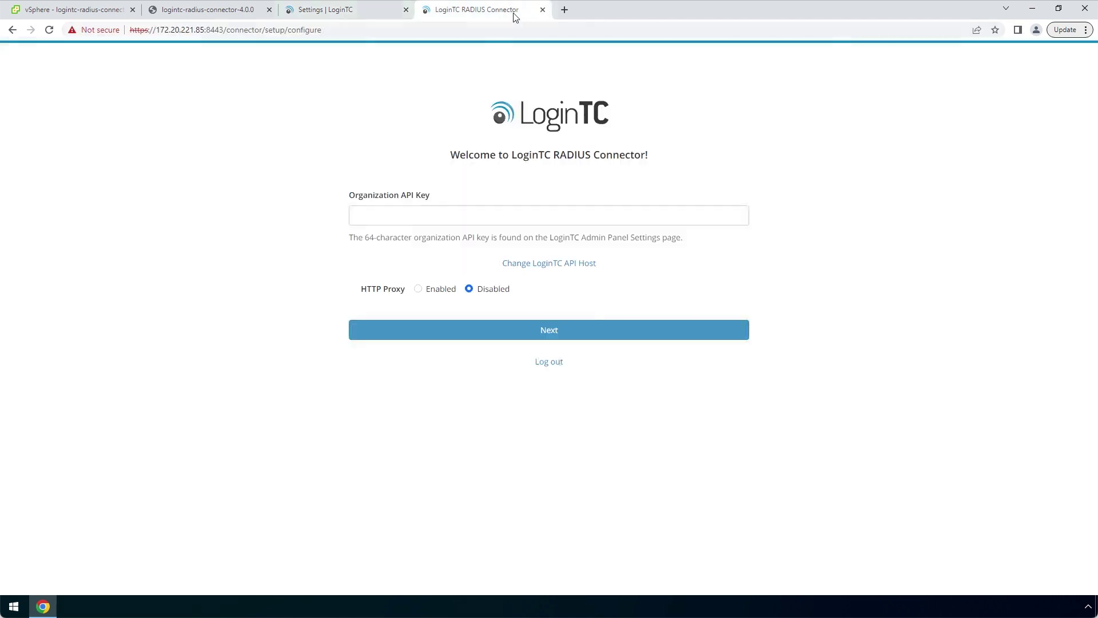
click(456, 212)
key(ctrl+v)
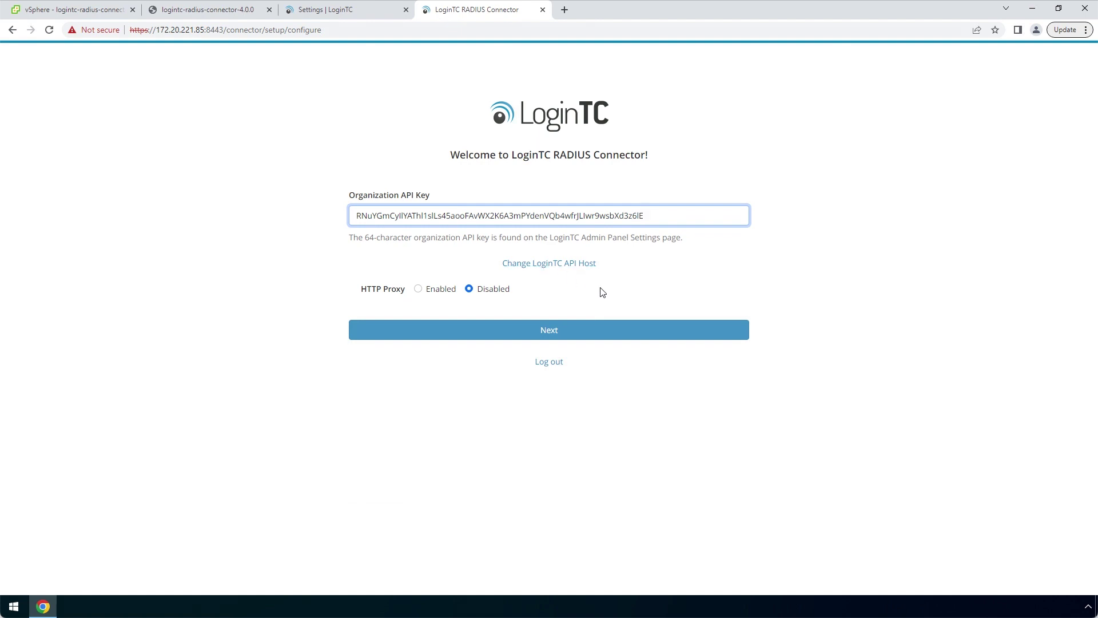
click(650, 334)
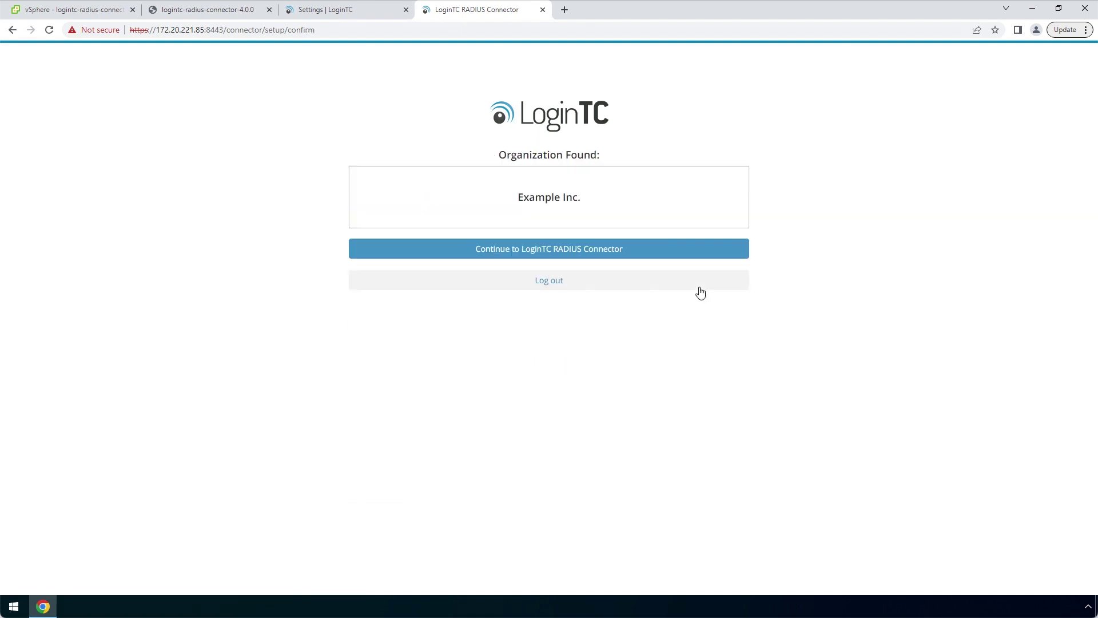
click(732, 252)
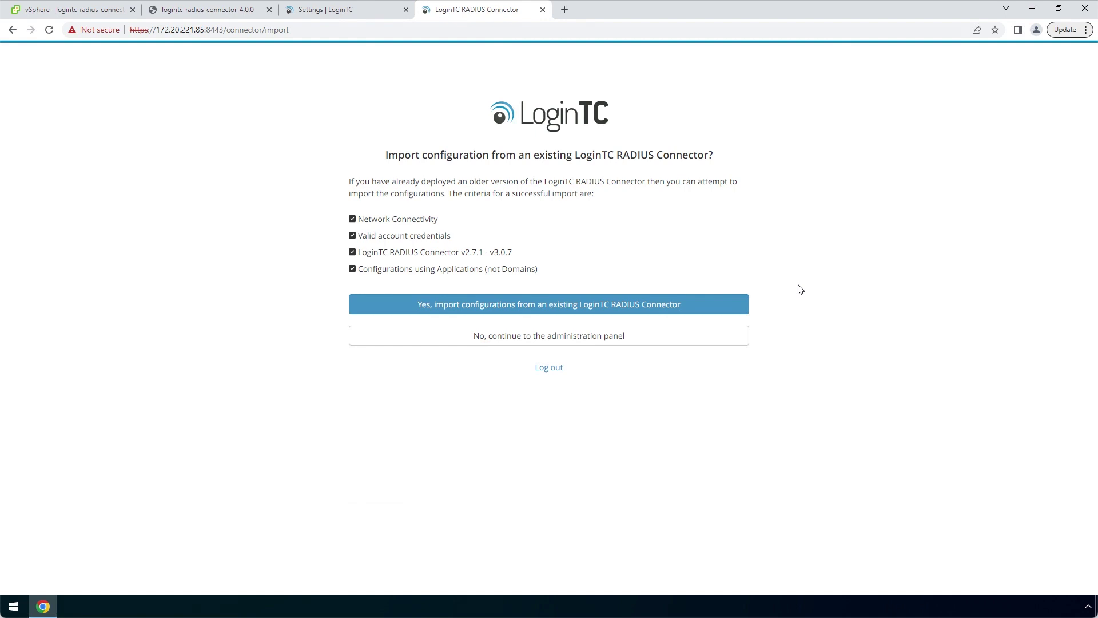
- Decline importing an older connector's configuration and continue to the administration panel
click(725, 336)
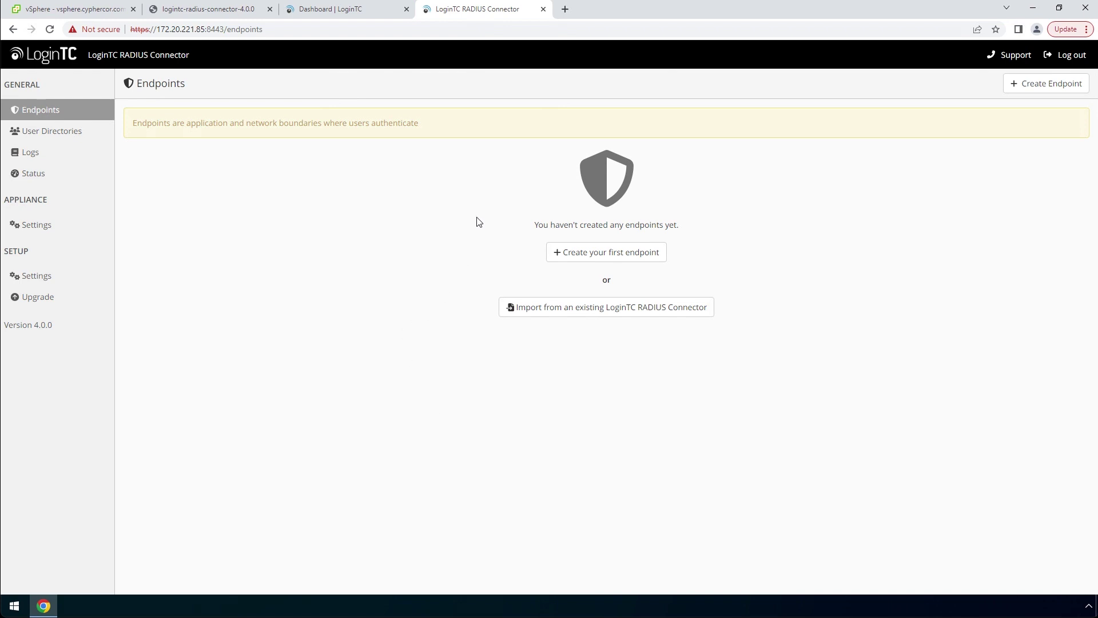
- Add a Pulse Secure Connect SSL VPN application in the Admin Panel, then return to the connector
click(373, 10)
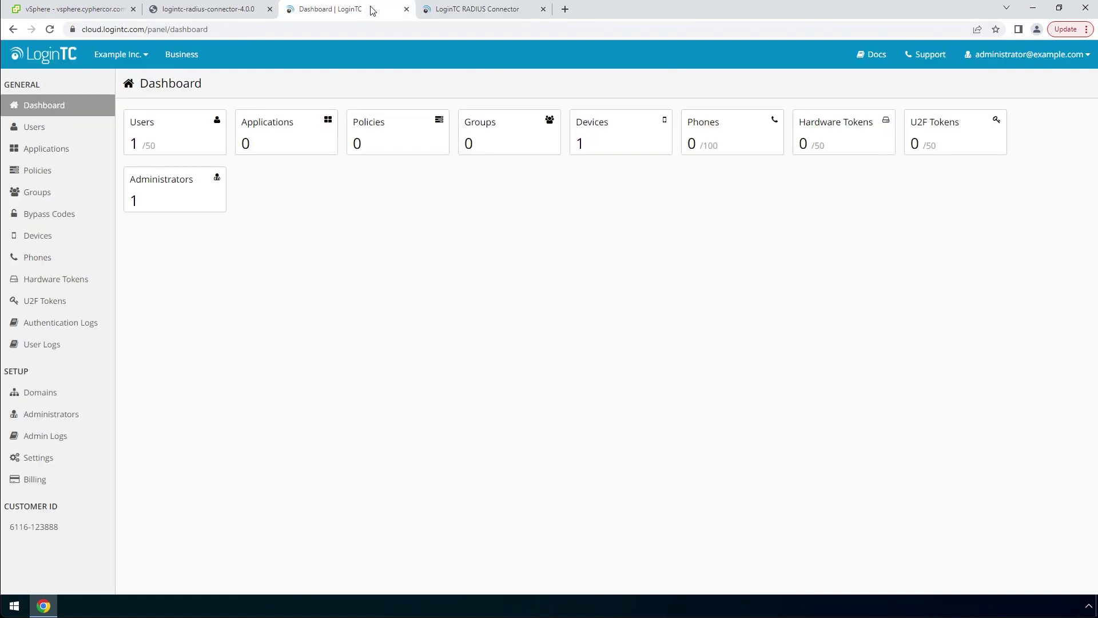
click(320, 123)
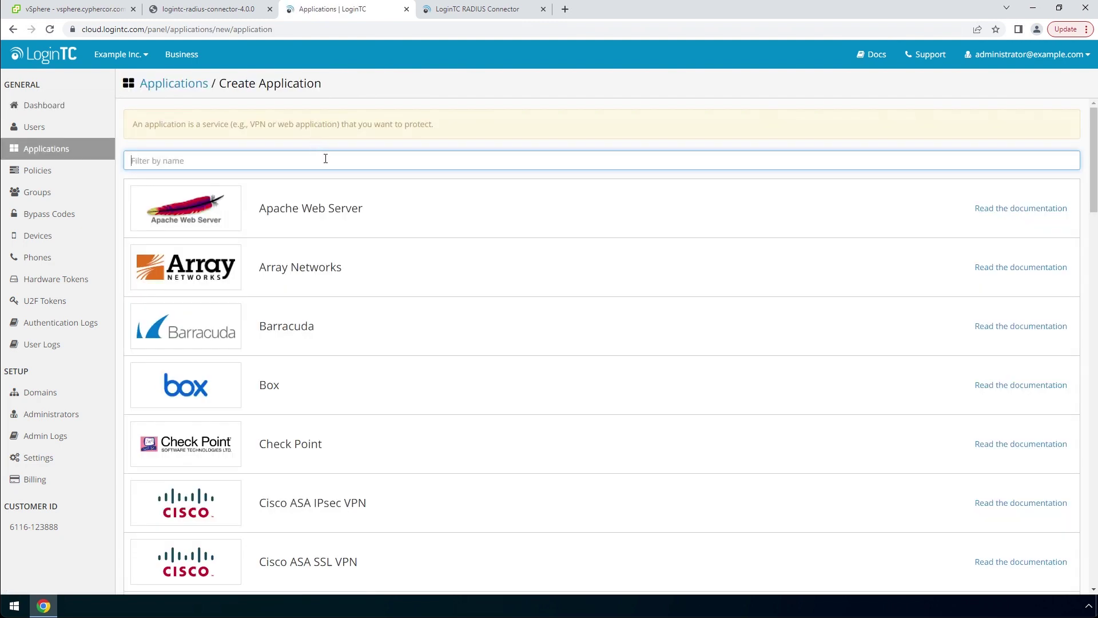
text(pulse)
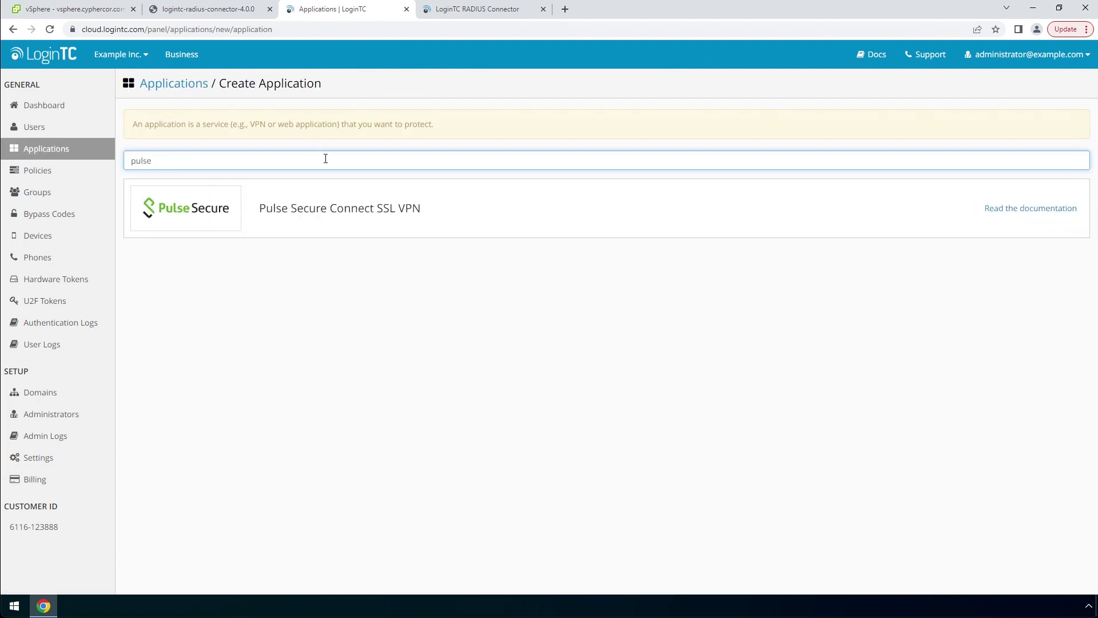
click(451, 204)
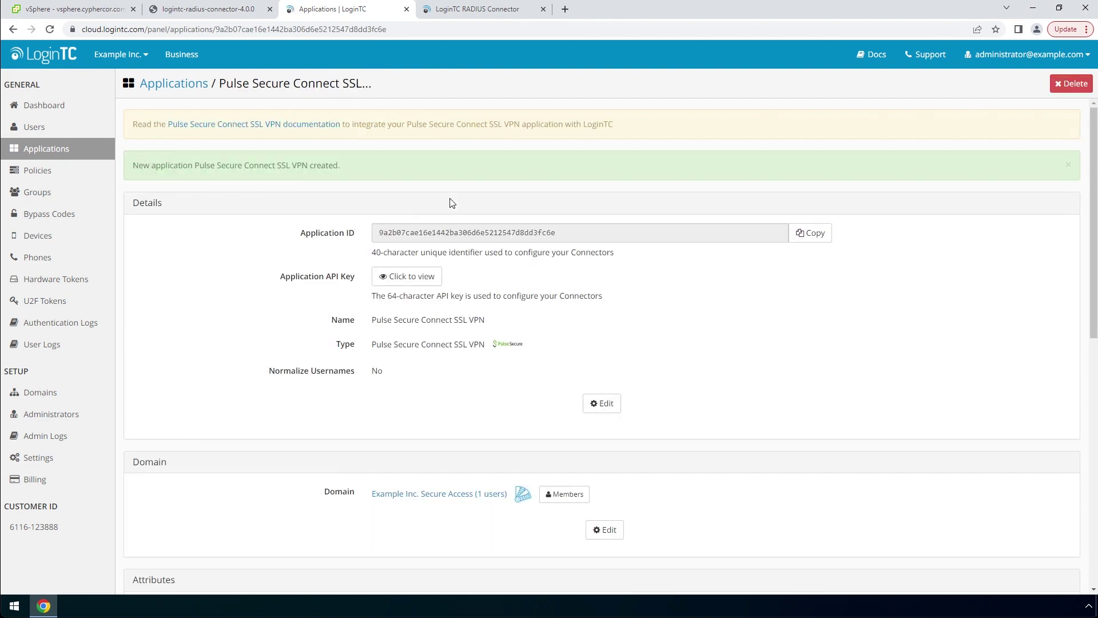
click(503, 17)
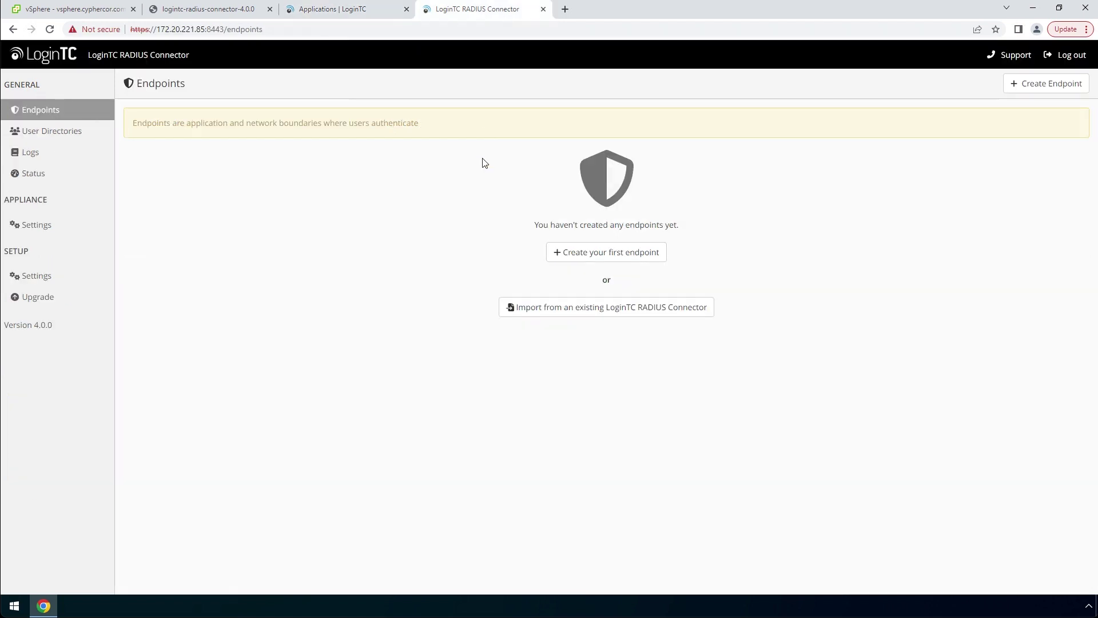
- Start a Pulse Secure Connect SSL VPN endpoint and copy the application's API key
click(658, 260)
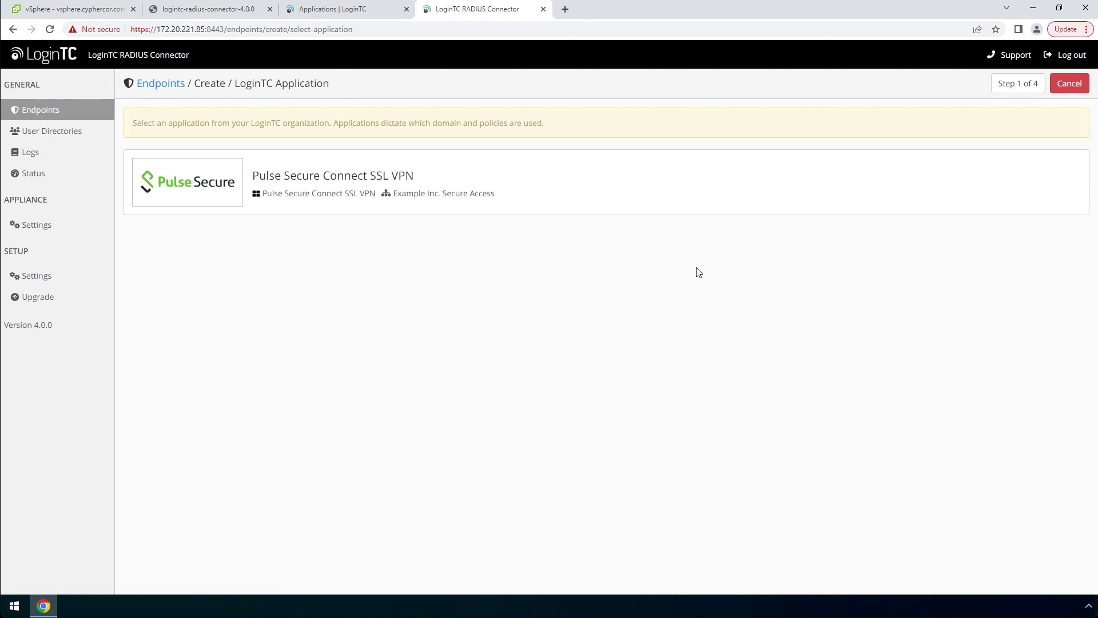
click(679, 184)
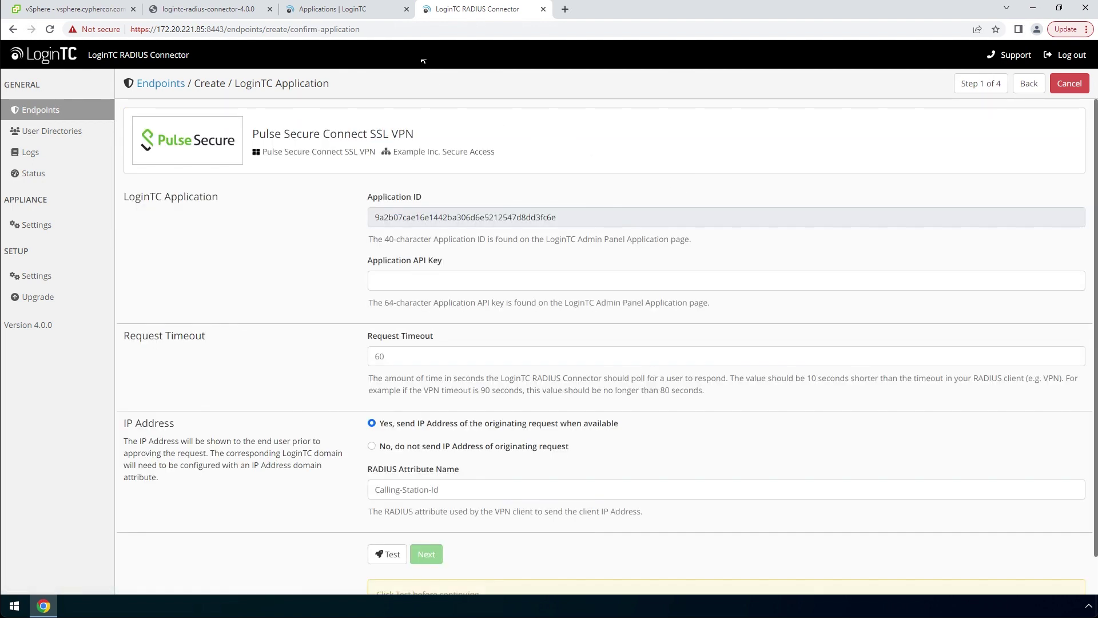
click(386, 15)
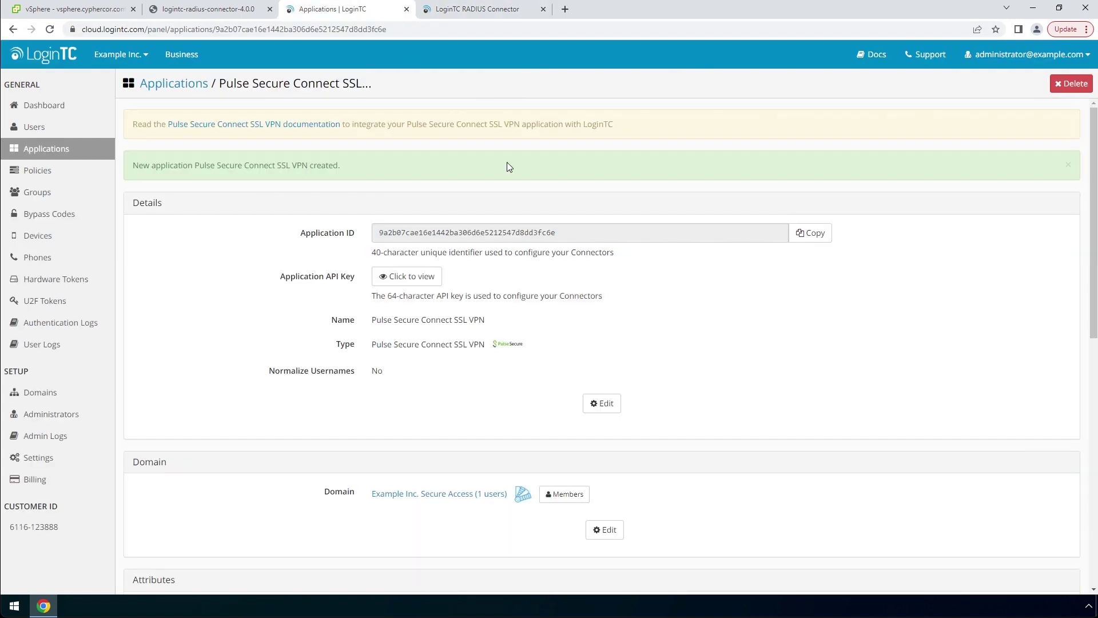
click(444, 276)
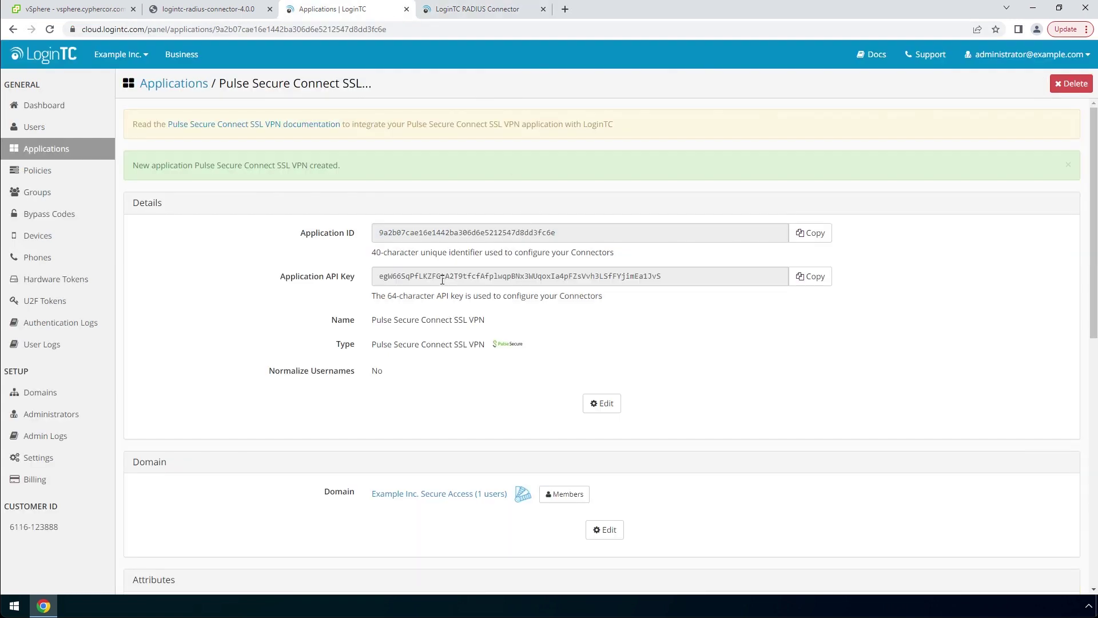
click(823, 279)
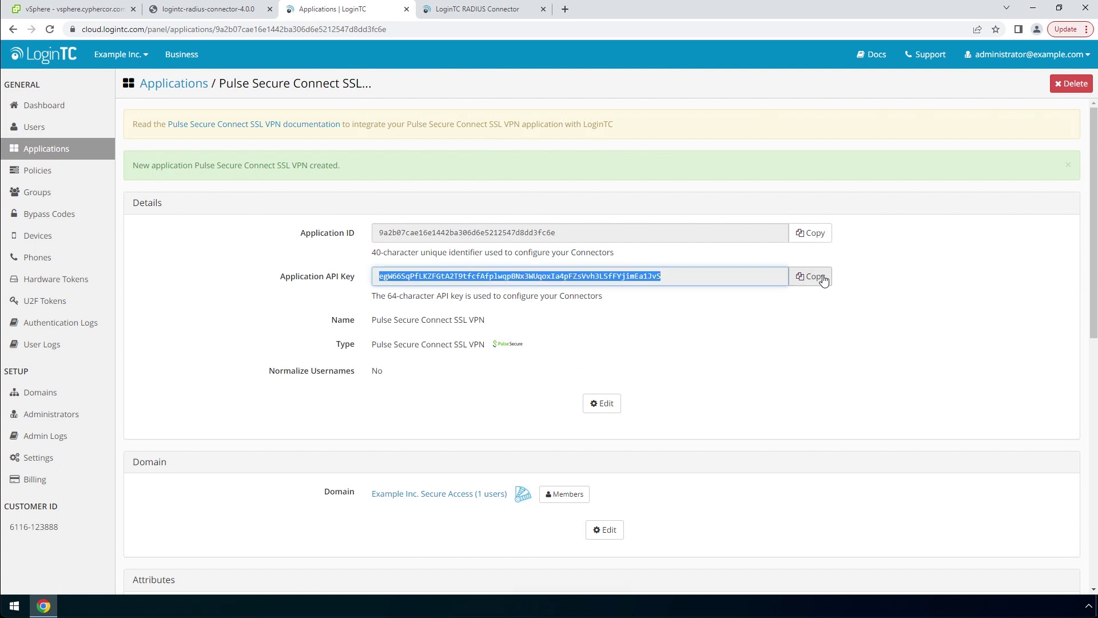
click(524, 13)
- Paste the API key into the endpoint, test it, and continue to the directory step
click(473, 282)
key(ctrl+v)
click(735, 316)
scroll(734, 316, down, 1)
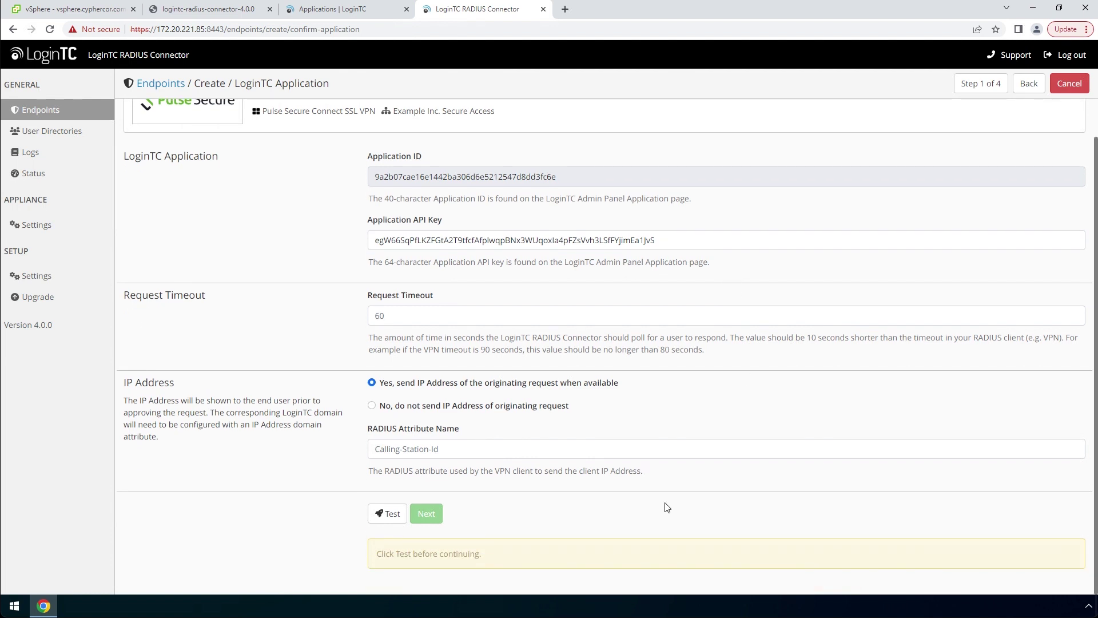
click(402, 522)
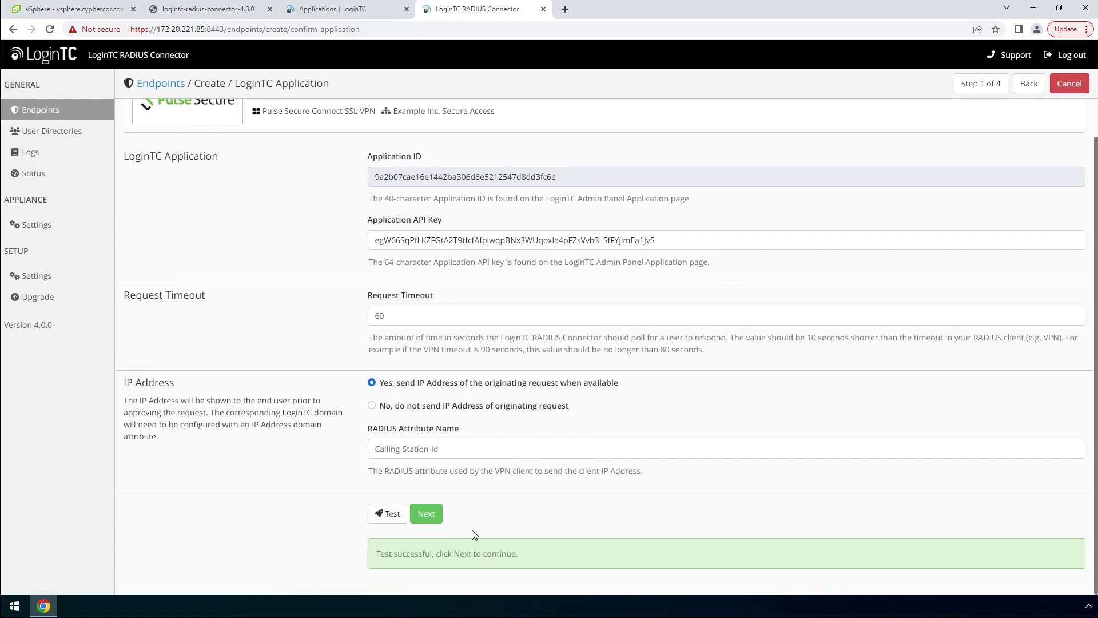
click(434, 521)
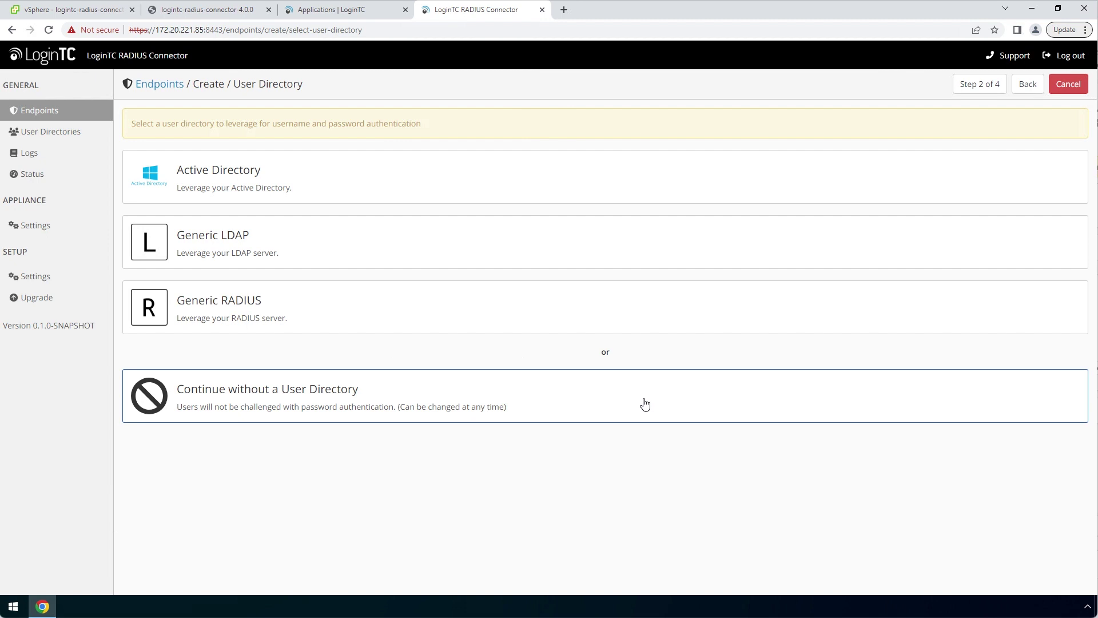
- Choose Active Directory with host dc01.ubiquitous.cyphercor-labs.com and the Administrator bind DN
click(569, 183)
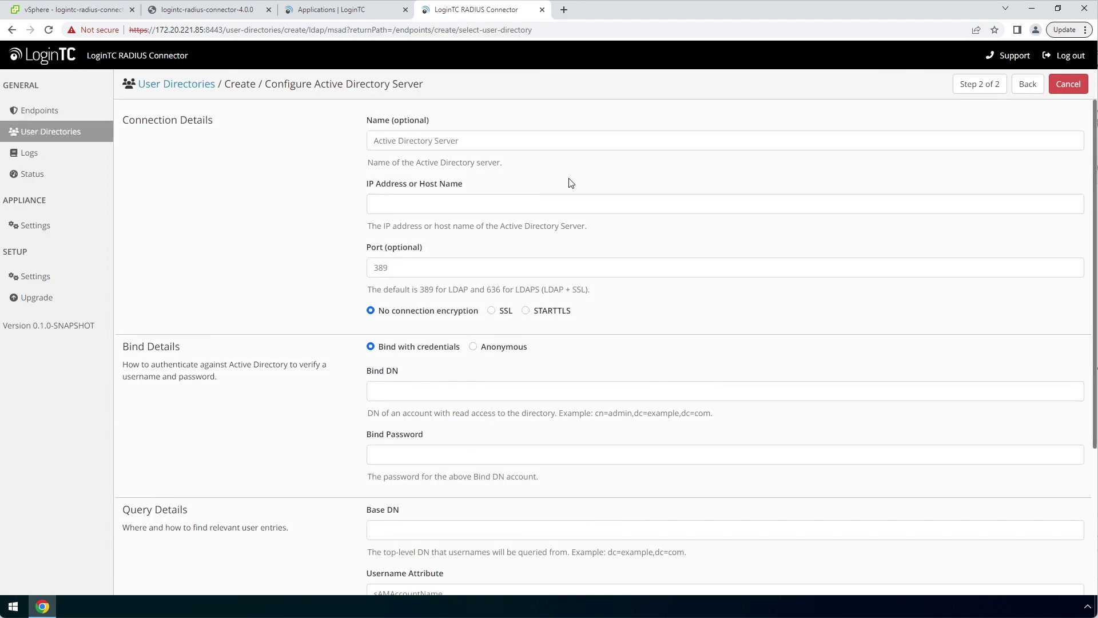
click(663, 204)
text(dc01.ubiquitous.cyphercor-labs.com)
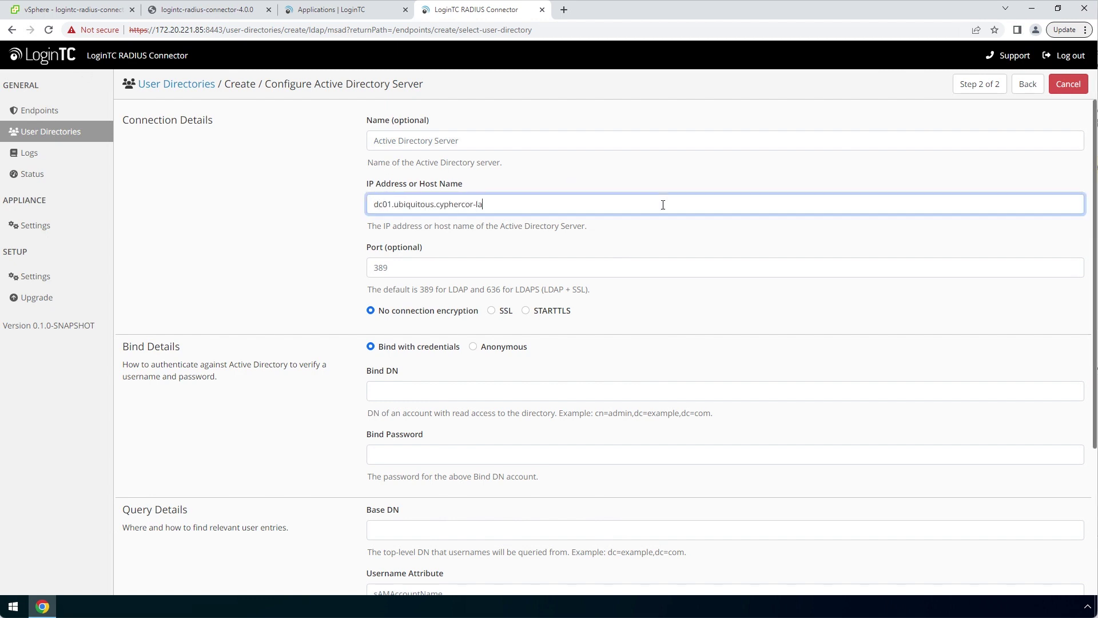
click(678, 391)
scroll(677, 393, down, 3)
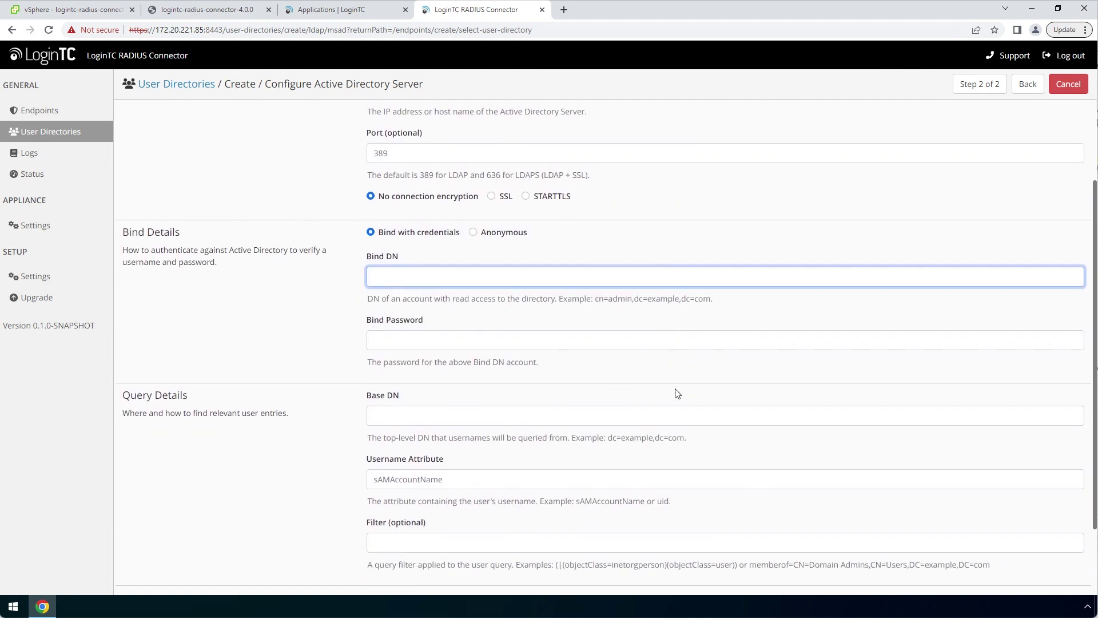
text(CN=Administrator,CN=Users,DC=ubiquito)
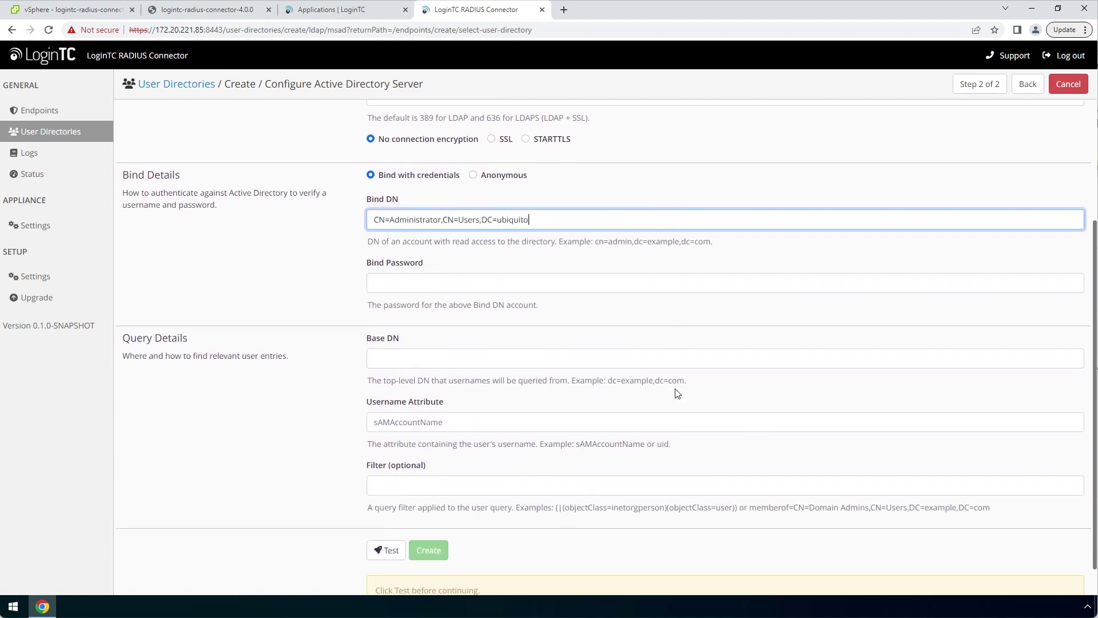
text(us,DC=cyphercor-labs,DC=com)
- Enter the bind password, base DN CN=users, sAMAccountName attribute, then test and create the directory
click(610, 282)
text(************)
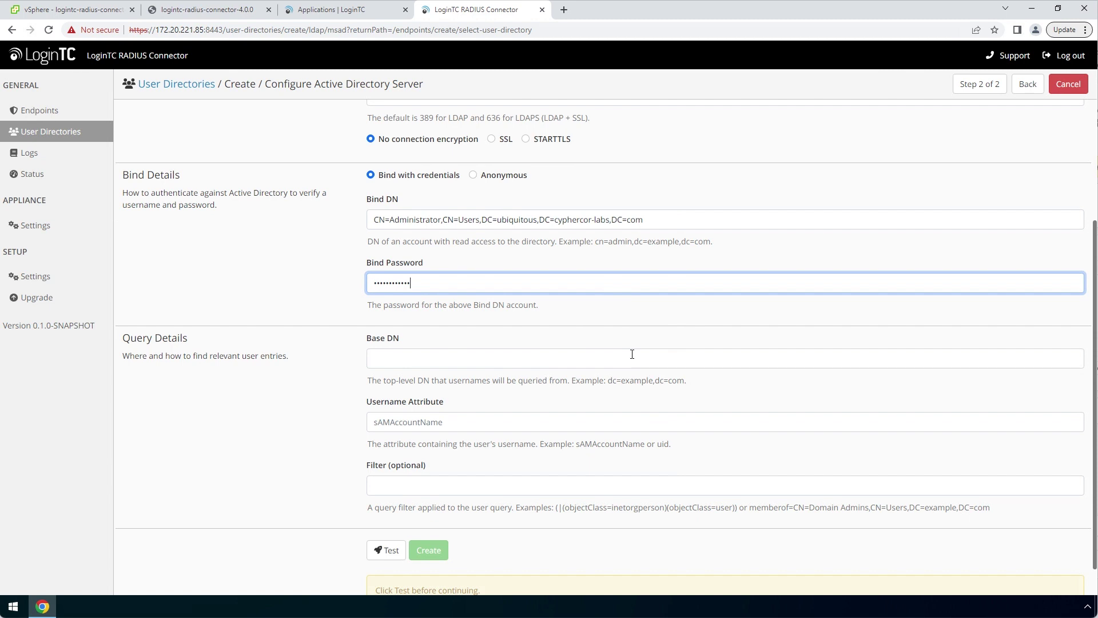
click(632, 357)
text(CN=users,)
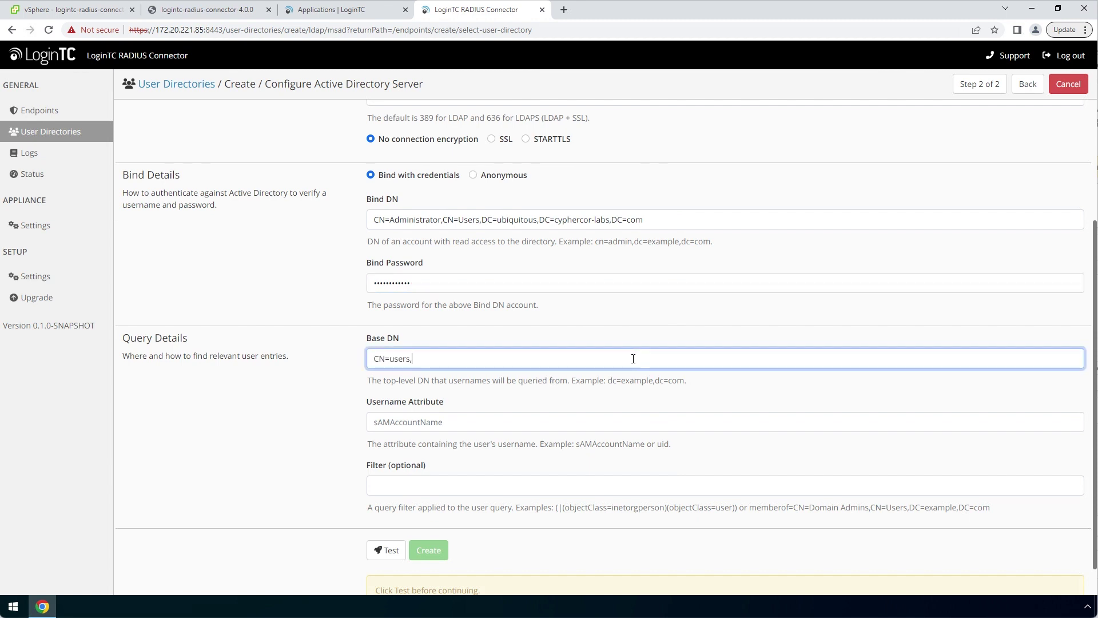
text(DC=ubiquitous,DC=cyphercor-labs,DC=com)
click(654, 418)
text(sAMAccountName)
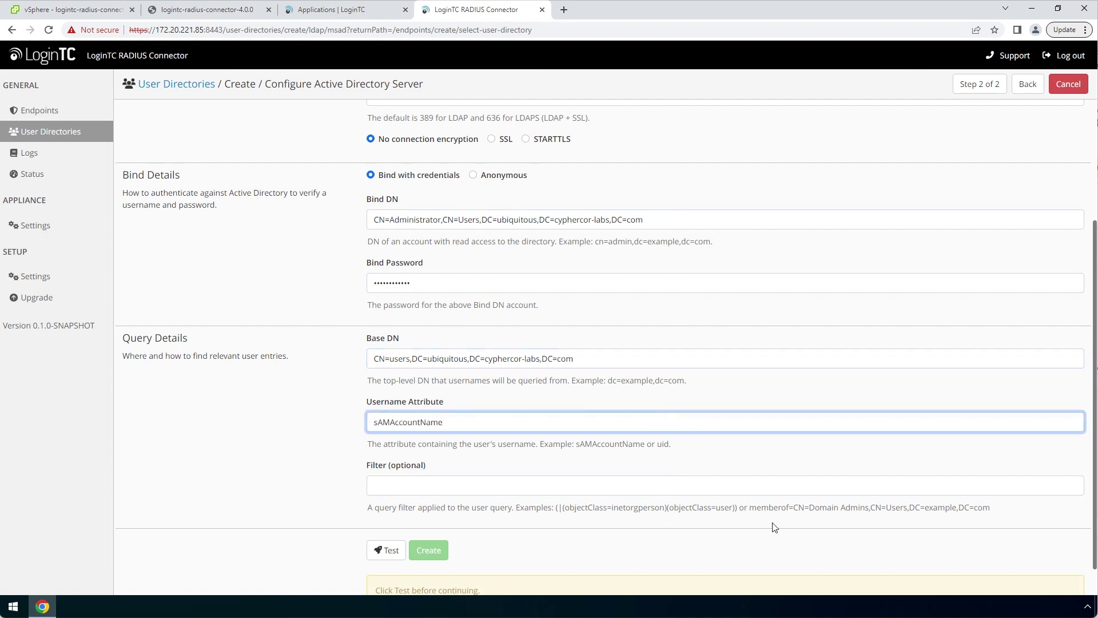
scroll(775, 527, down, 1)
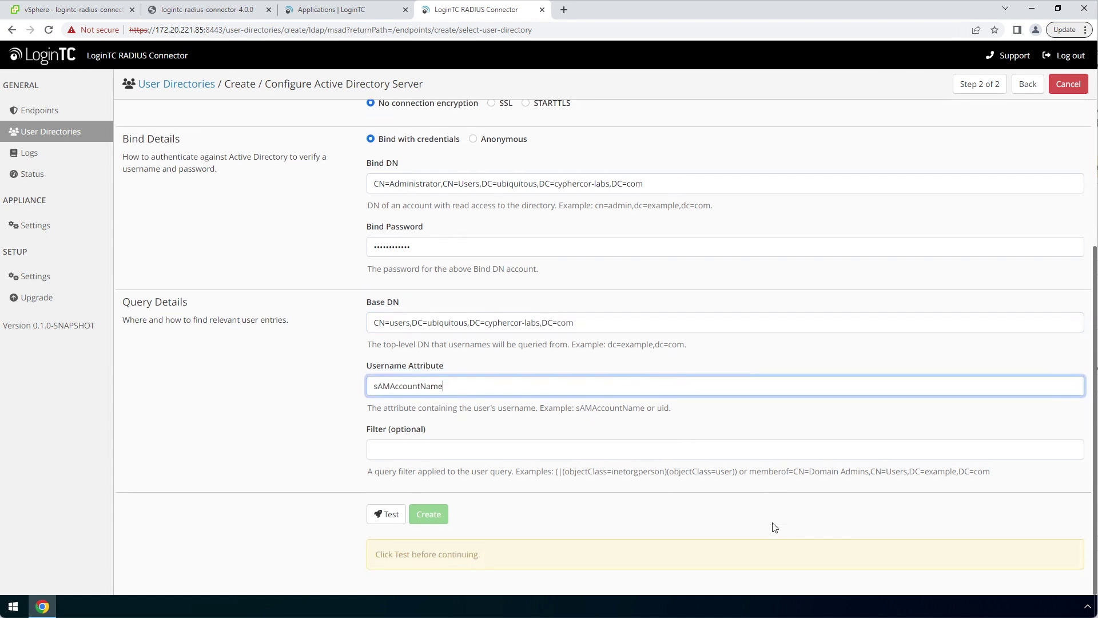
click(382, 516)
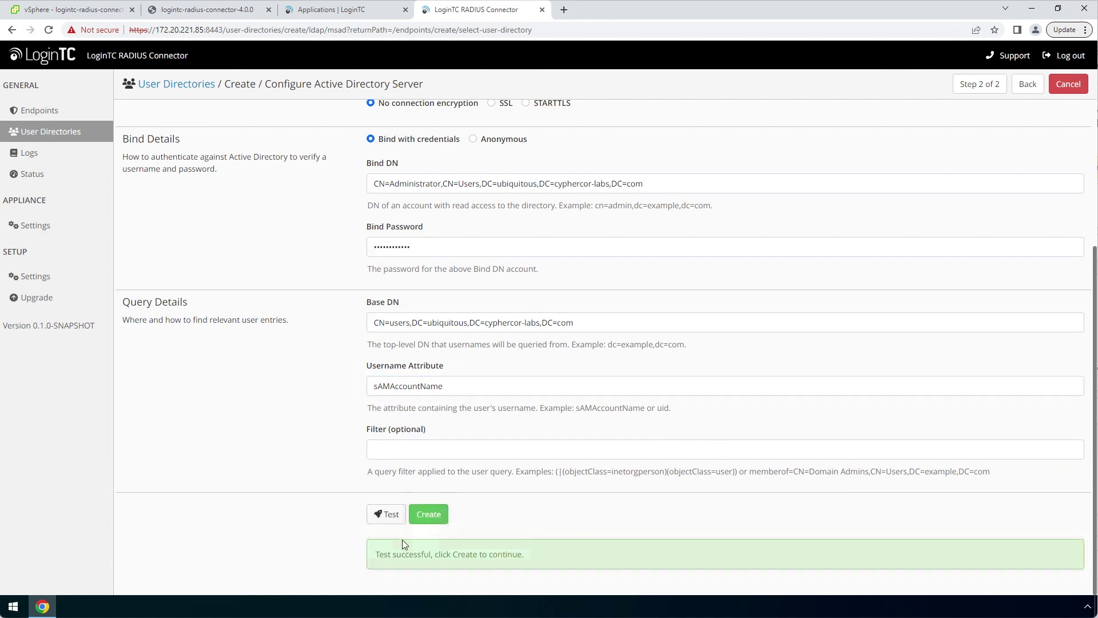
click(441, 518)
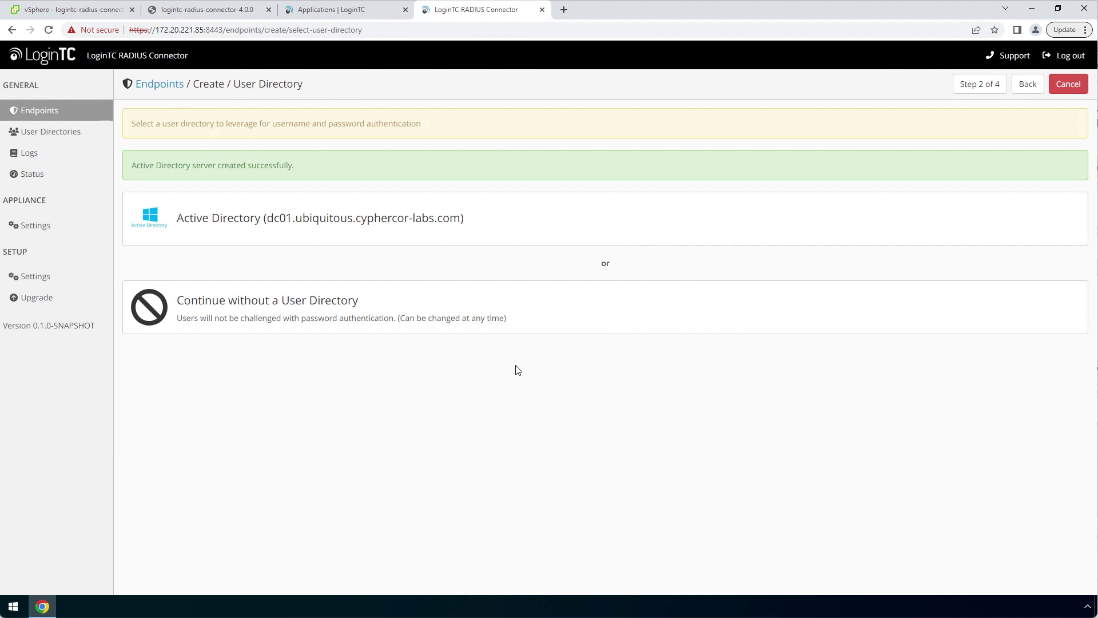
- Use the new Active Directory server, skip the group attribute, and choose Challenge All Users
click(541, 222)
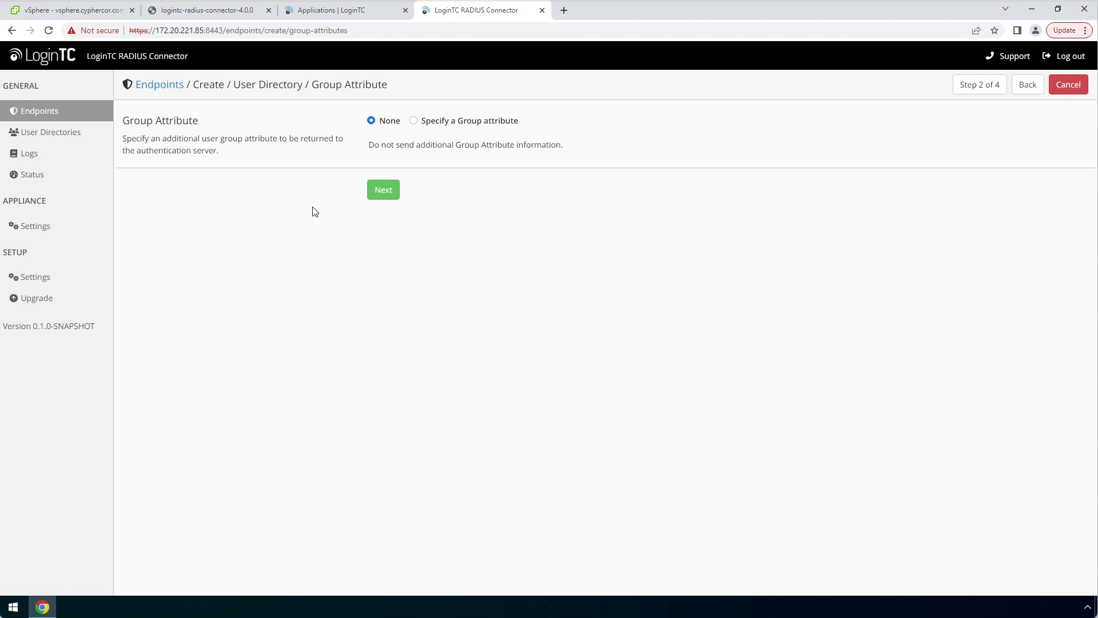
click(395, 199)
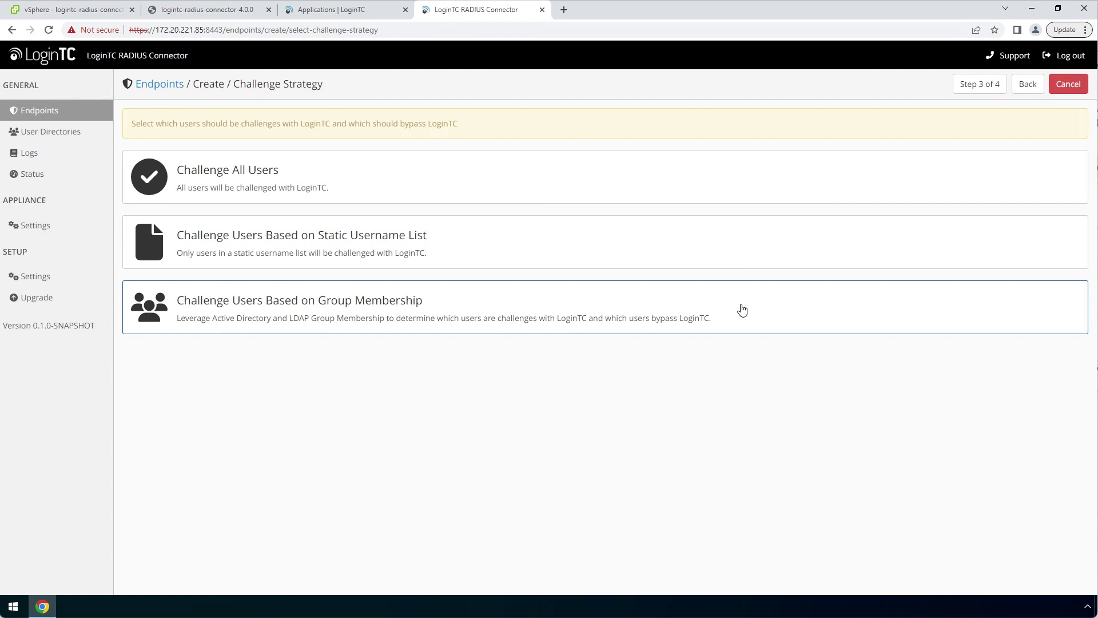
click(677, 178)
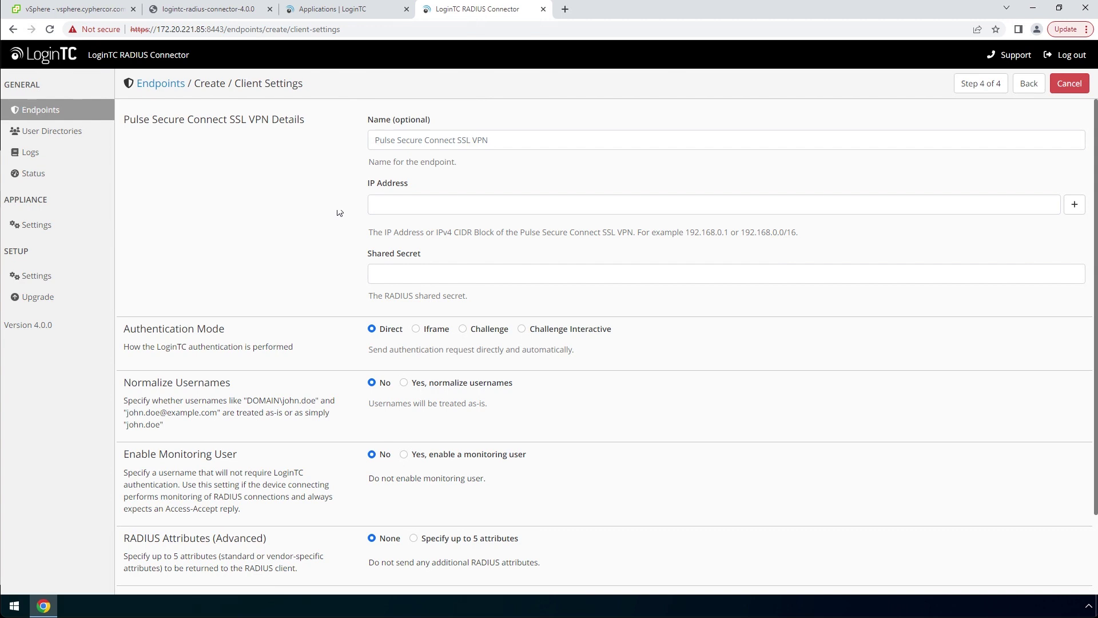
- Set client IP 10.0.10.36, the shared secret and Challenge mode, then test and create the endpoint
click(503, 204)
text(10.0)
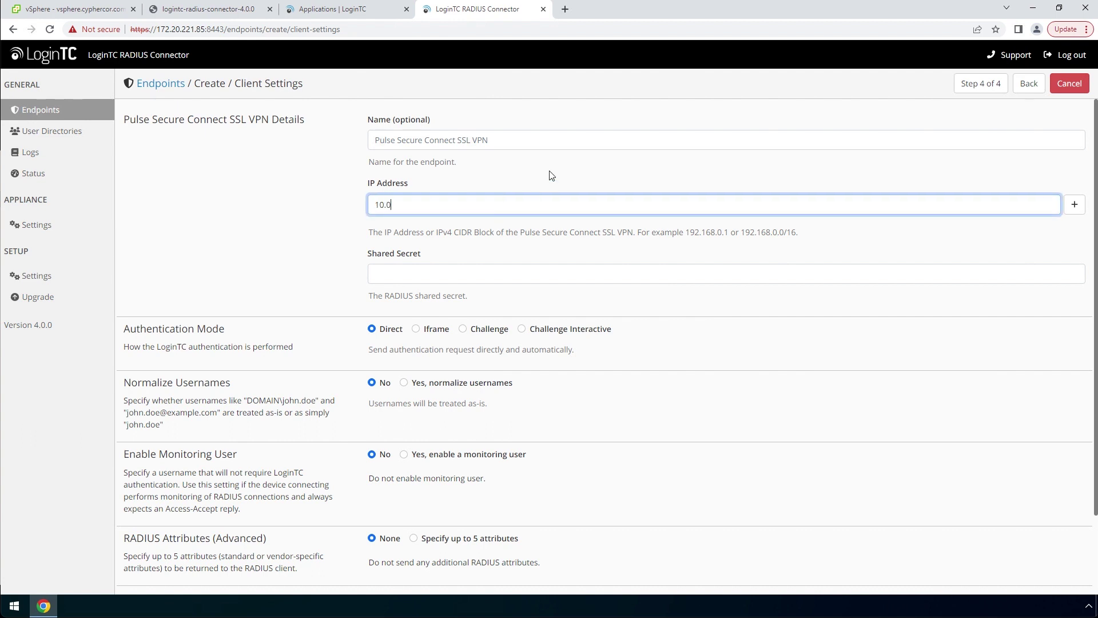
text(.10.36)
click(574, 254)
click(579, 274)
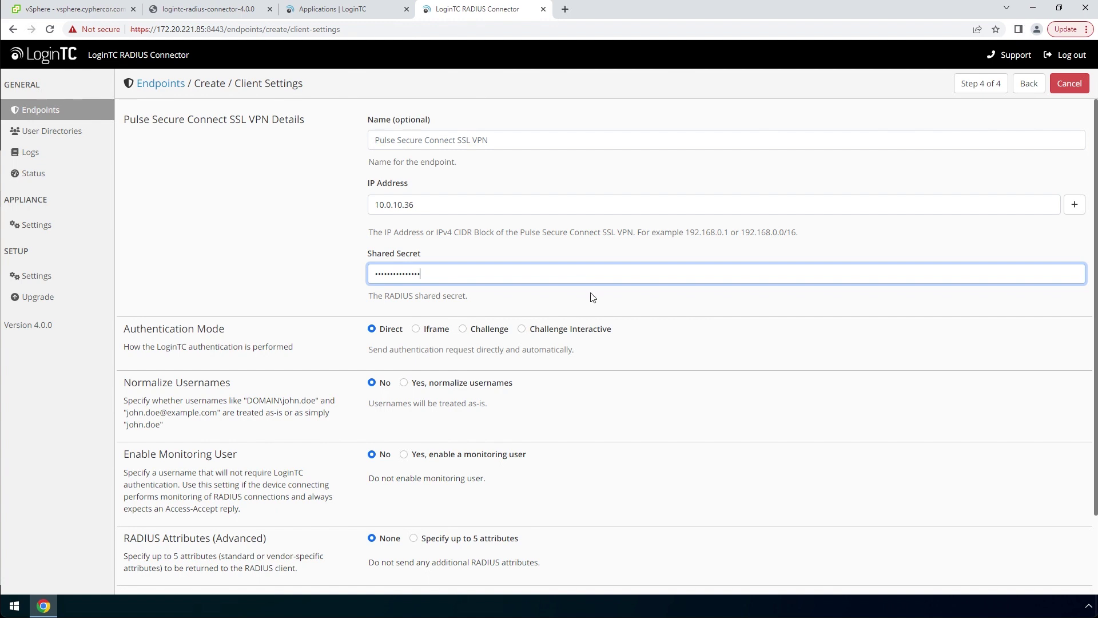
click(496, 333)
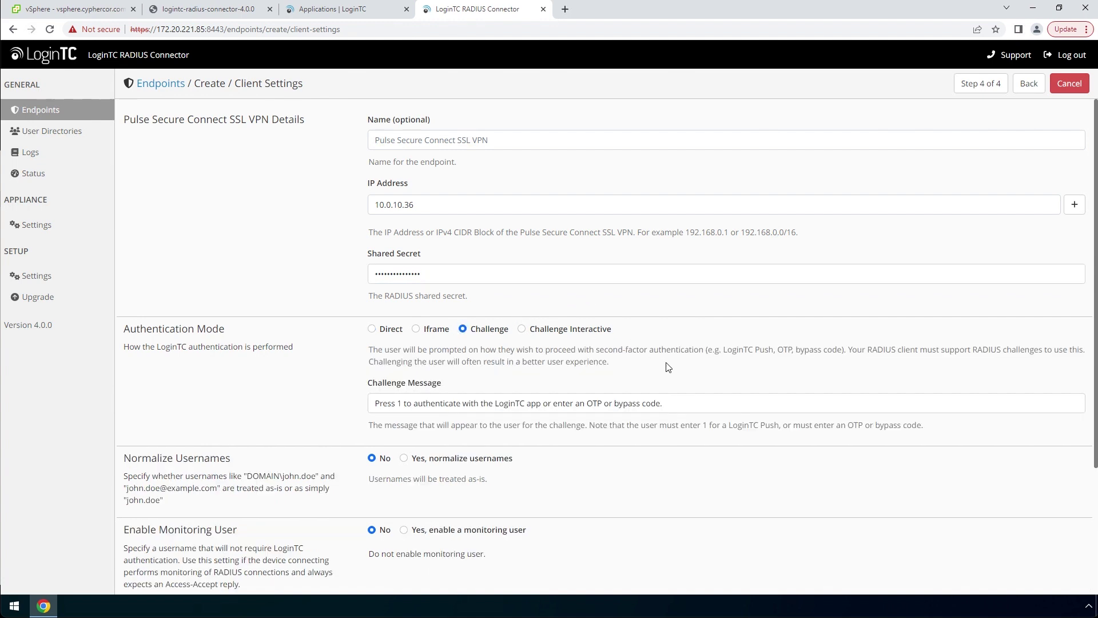
scroll(668, 367, down, 3)
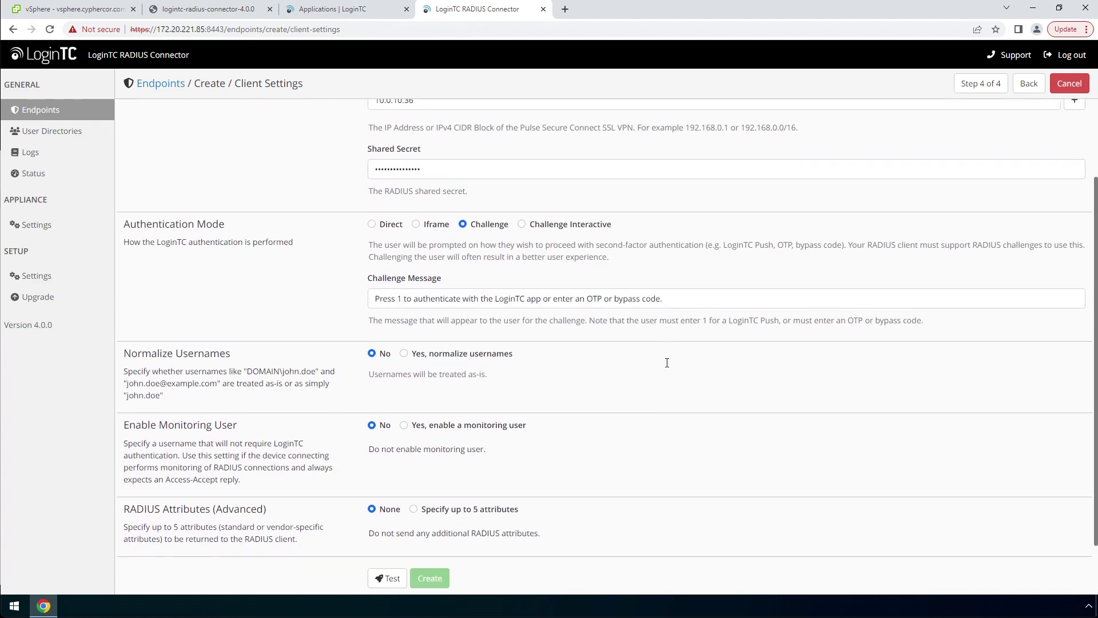
click(405, 519)
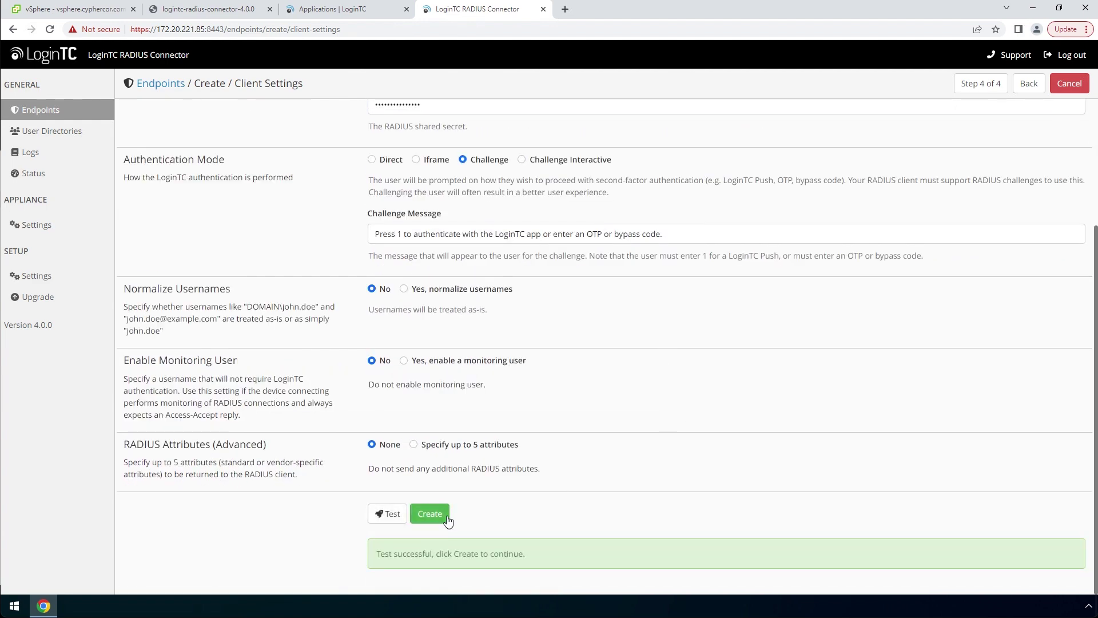
click(448, 516)
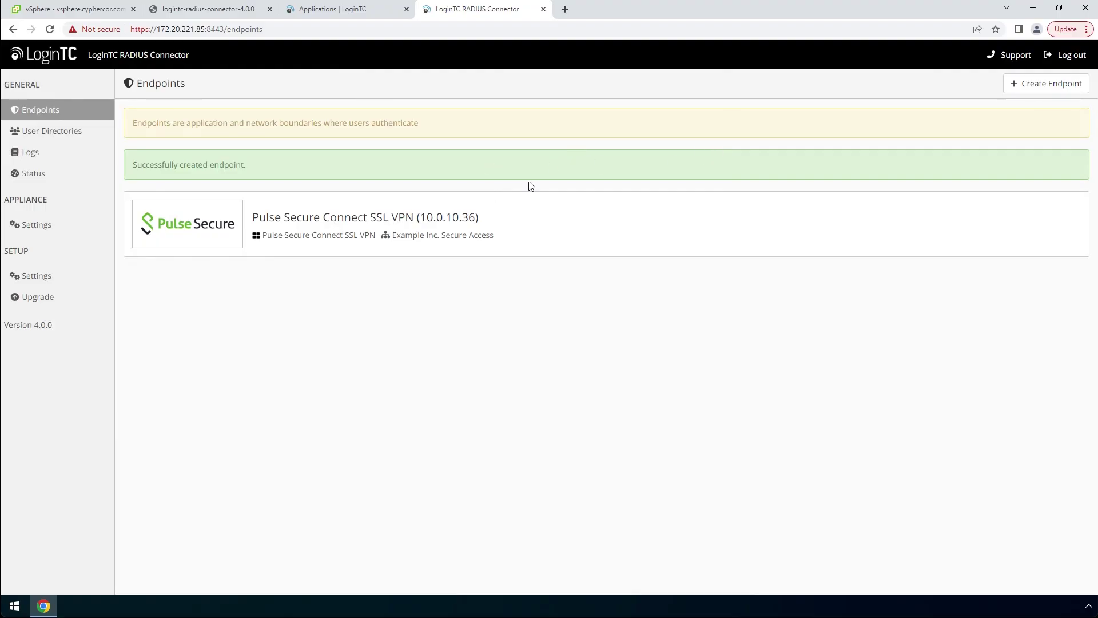
- Create the first user in the Admin Panel with their username, full name and e-mail address
click(387, 11)
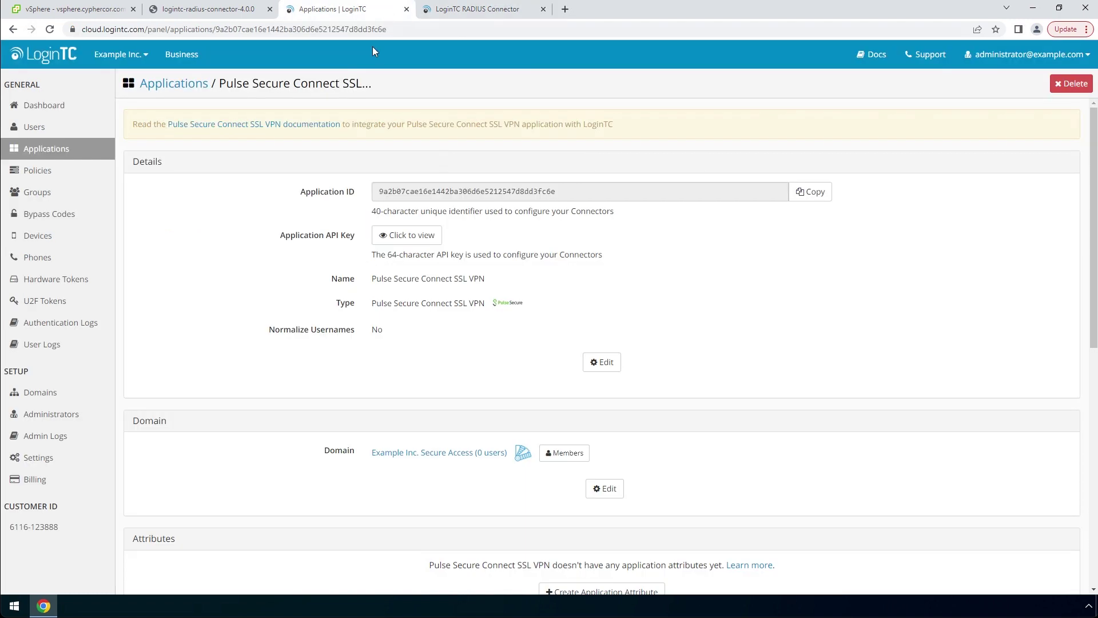
click(93, 135)
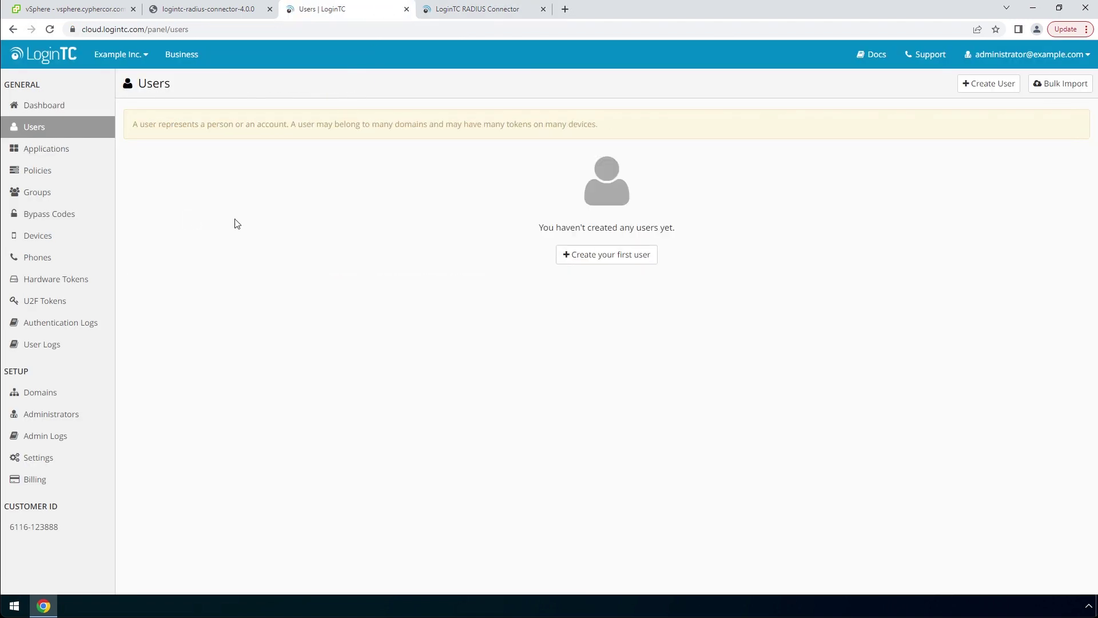
click(652, 261)
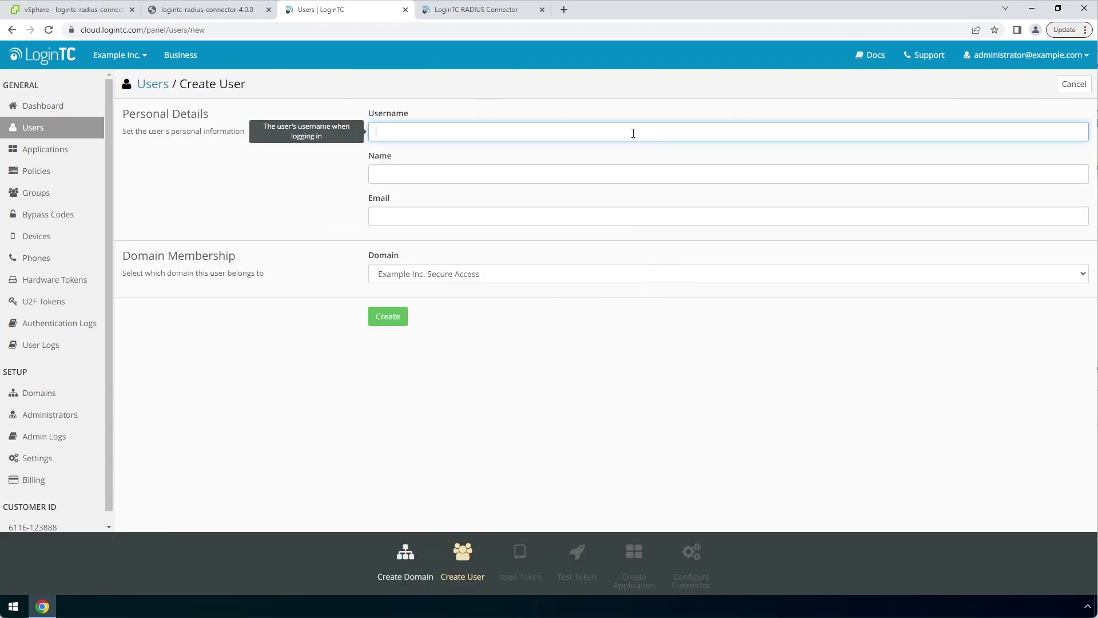
text(john.doe)
key(Tab)
text(John Doe)
key(Tab)
text(john.doe@example.com)
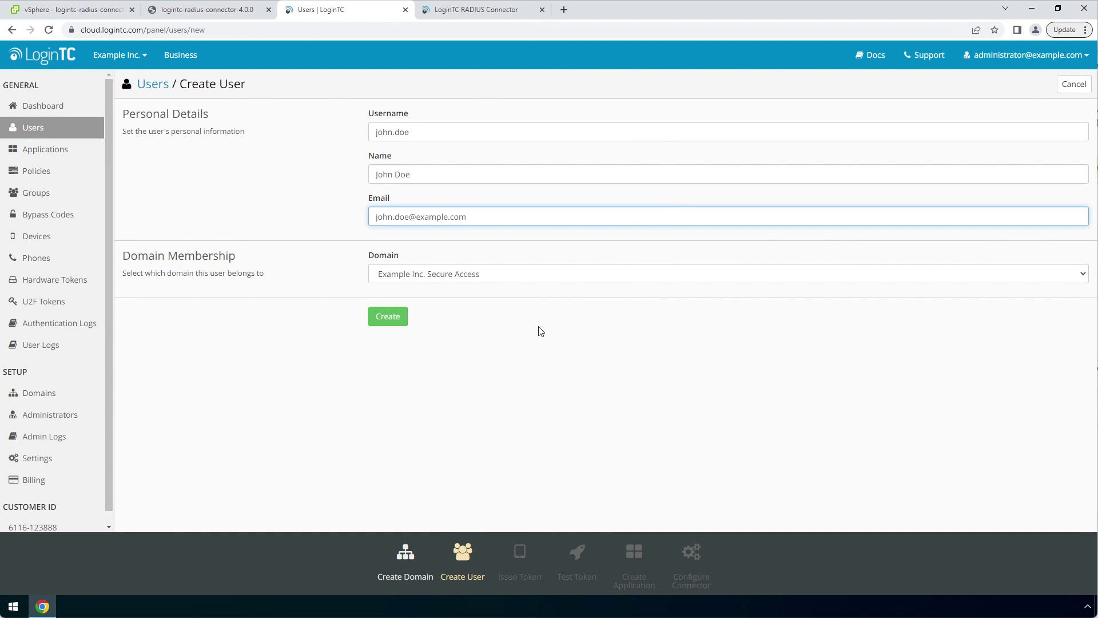
click(402, 318)
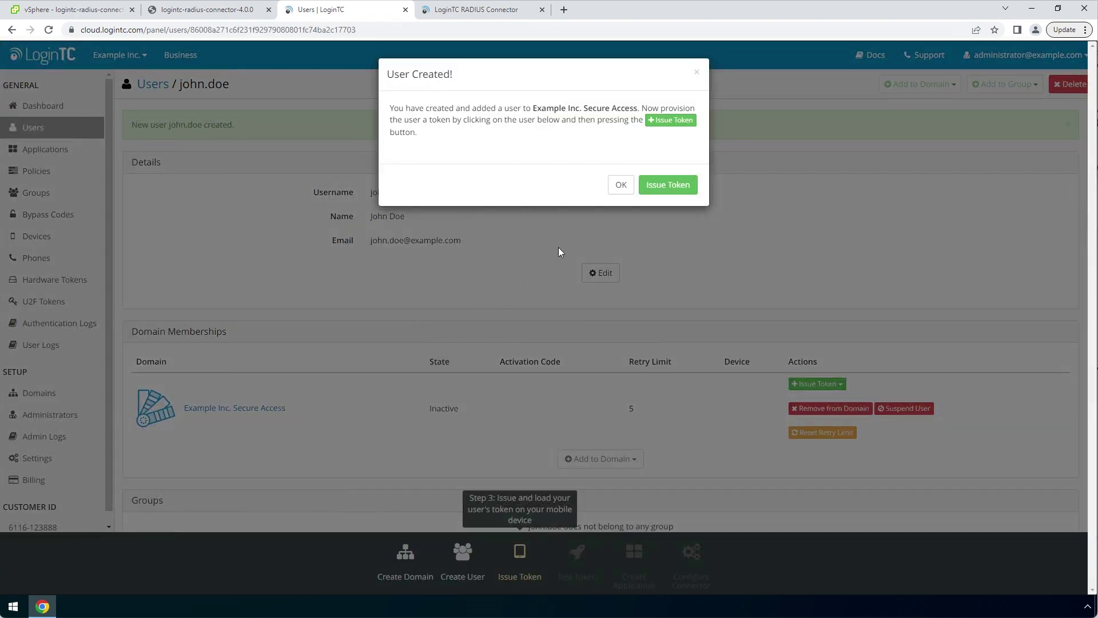
- Issue the user a token without e-mail and reload once it is loaded on the phone
click(629, 195)
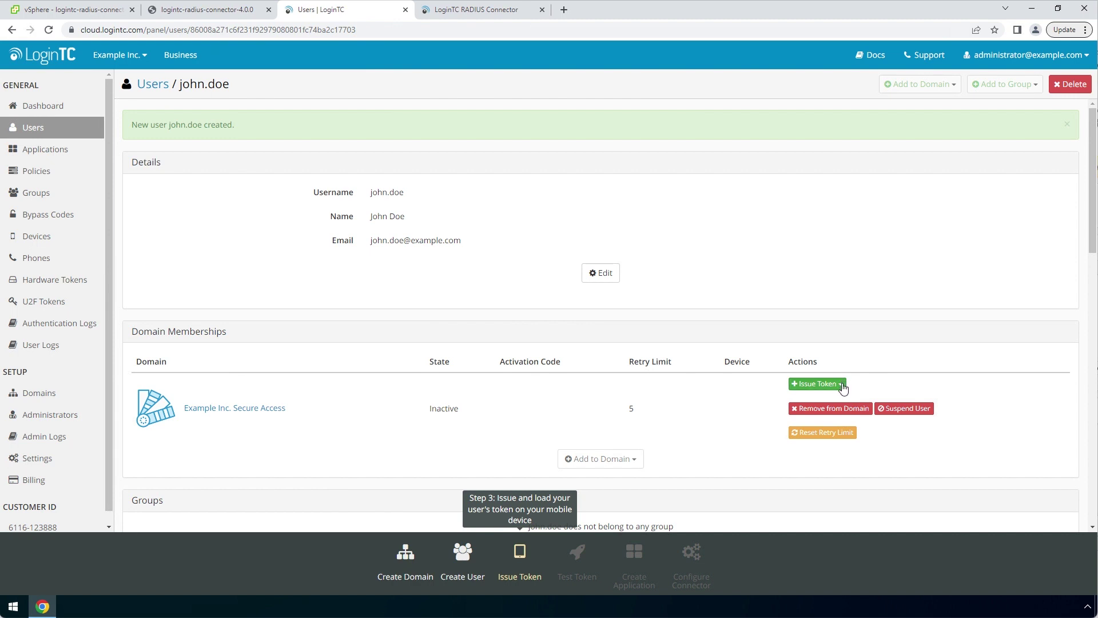
click(841, 384)
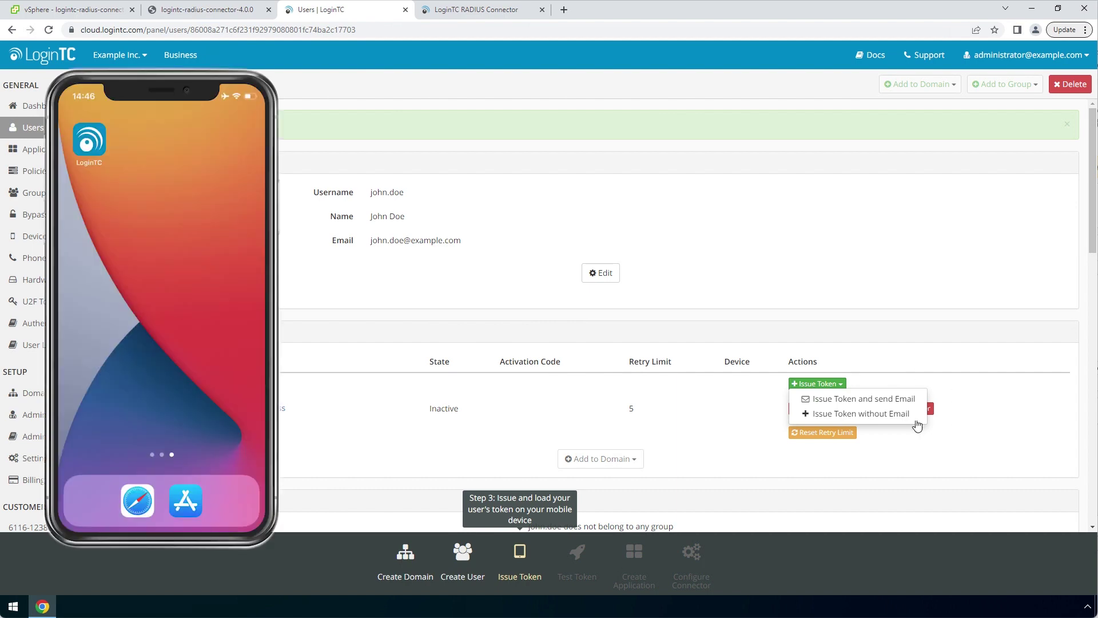
click(906, 413)
click(689, 174)
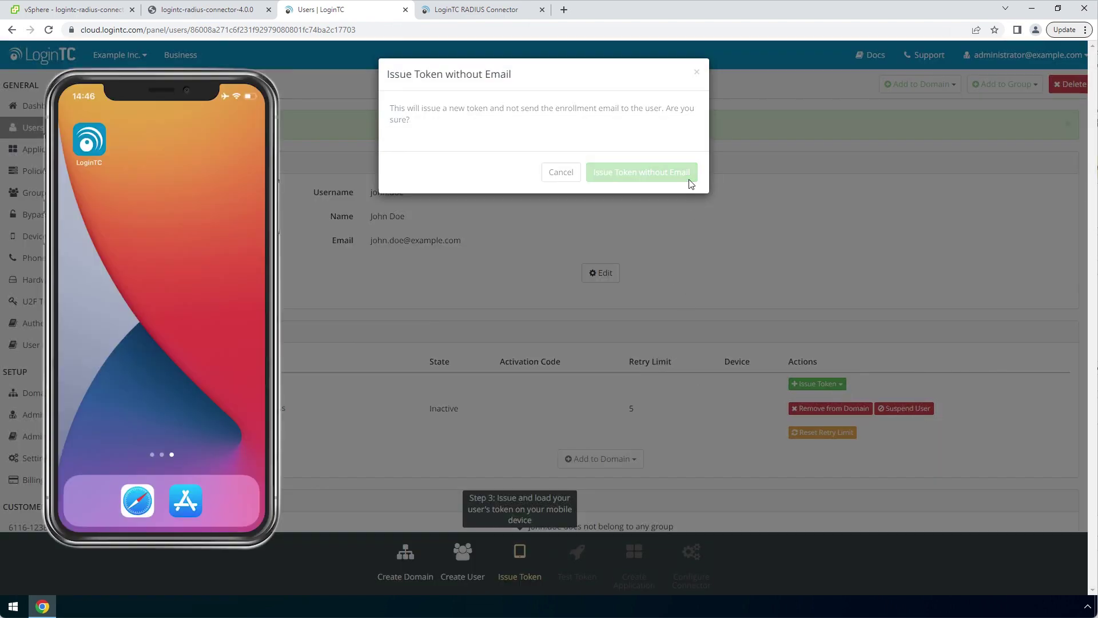
click(680, 162)
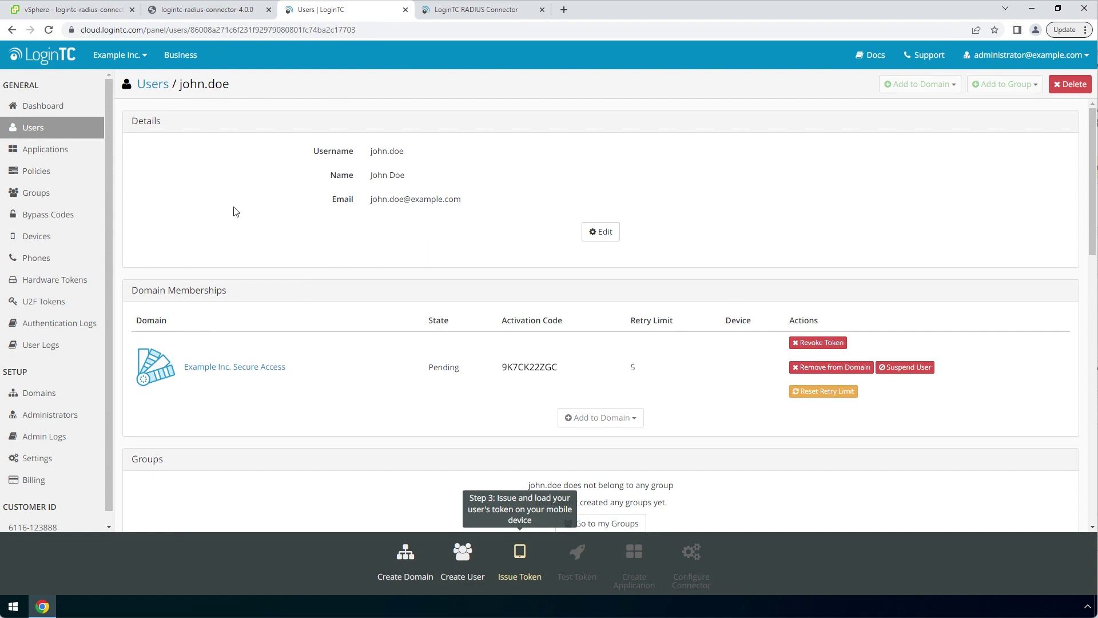
click(49, 31)
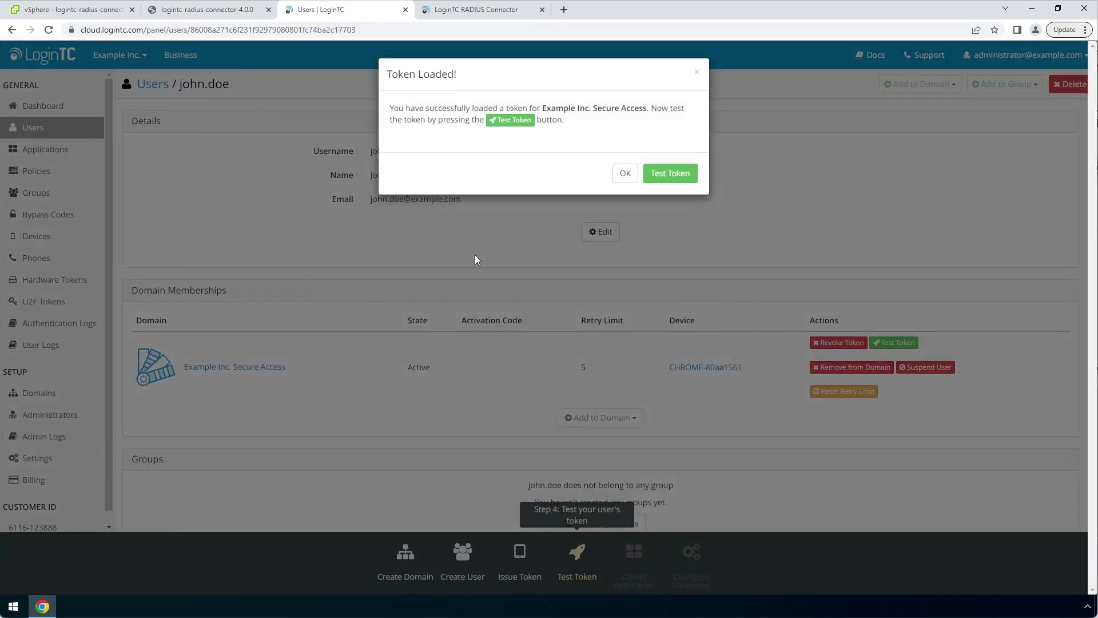
- Send a Test Token notification to the user's phone, then switch back to the RADIUS Connector
click(693, 181)
click(948, 229)
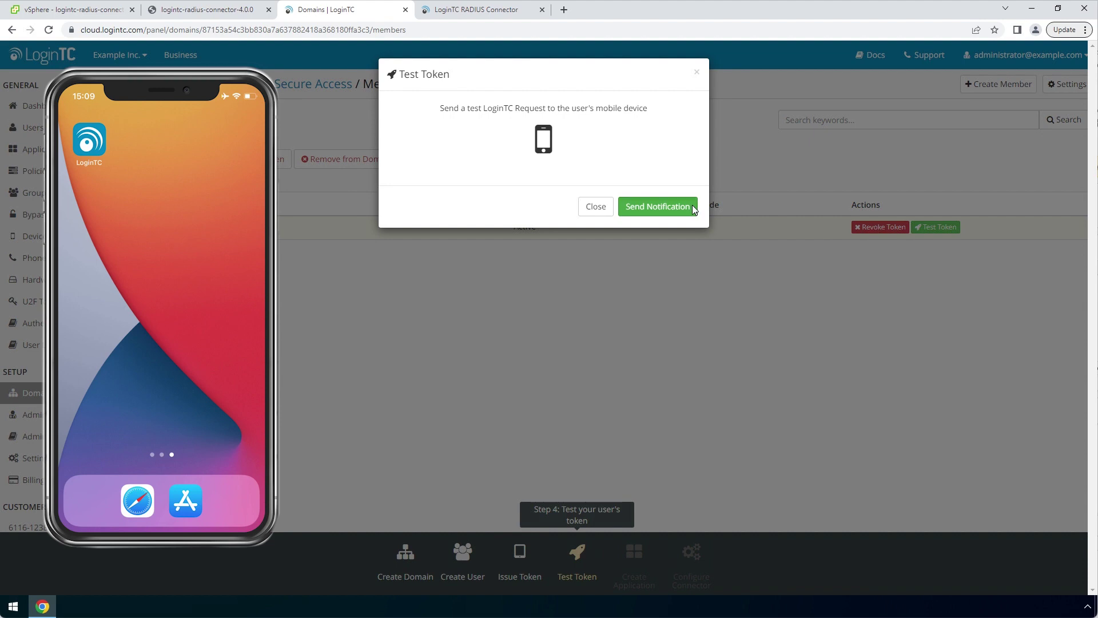
click(692, 208)
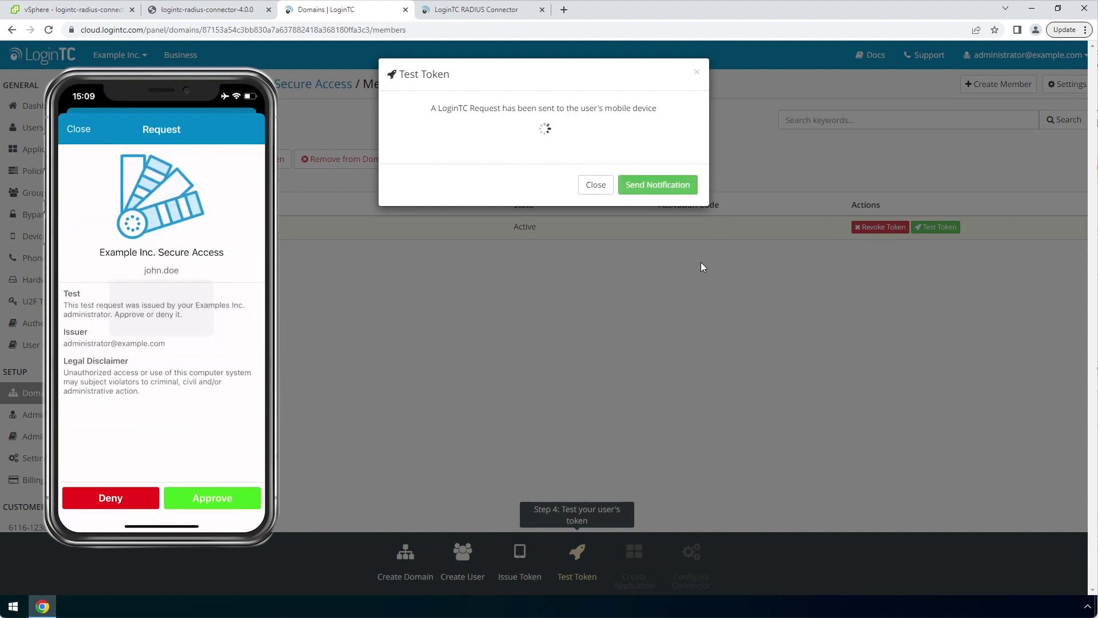
click(594, 206)
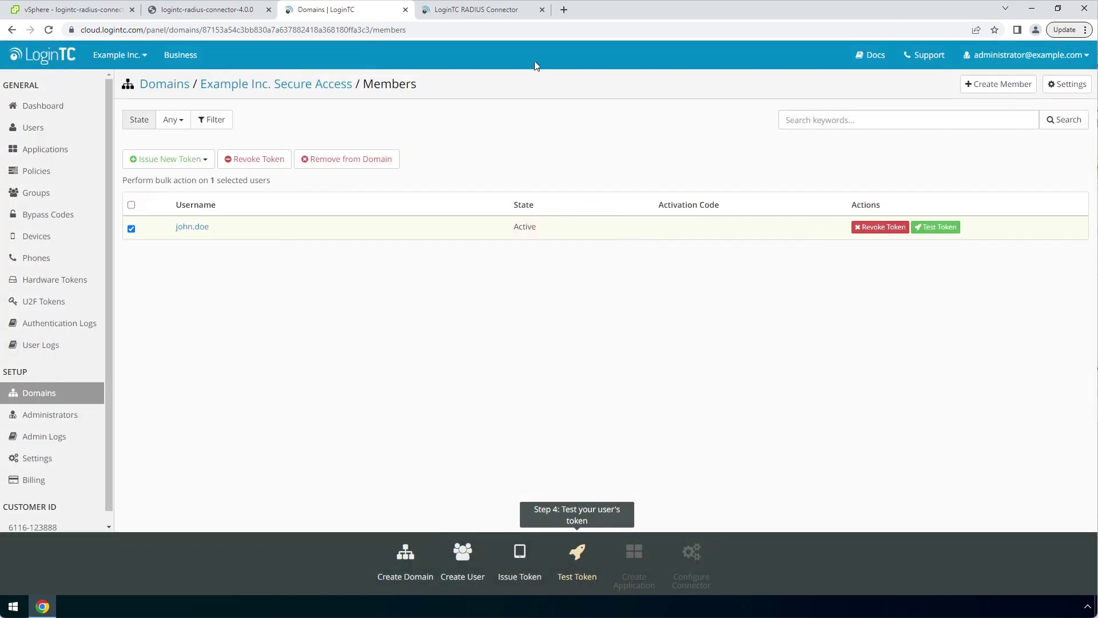
click(521, 10)
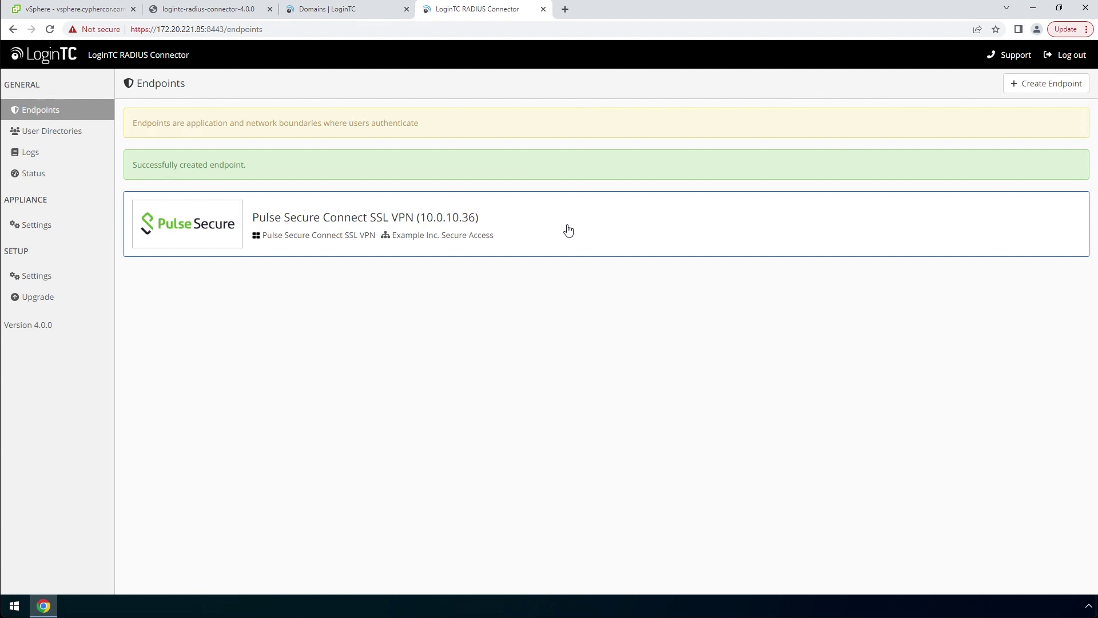
- Test the Pulse Secure endpoint with the user's credentials and answer the challenge with 1
click(568, 230)
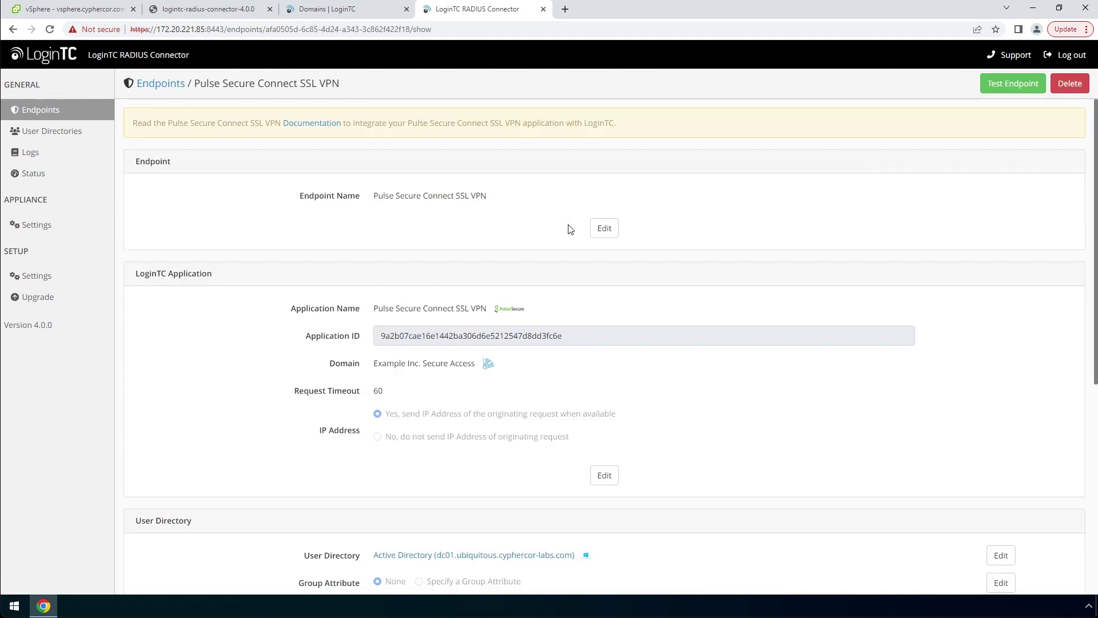
click(999, 84)
click(668, 164)
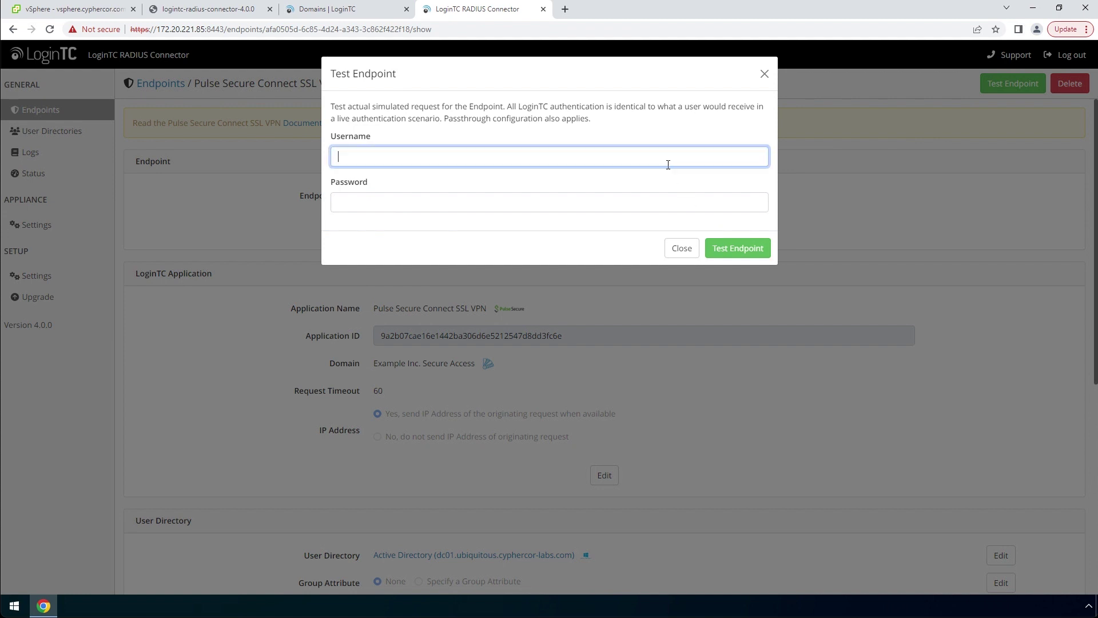
text(john.doe)
key(Tab)
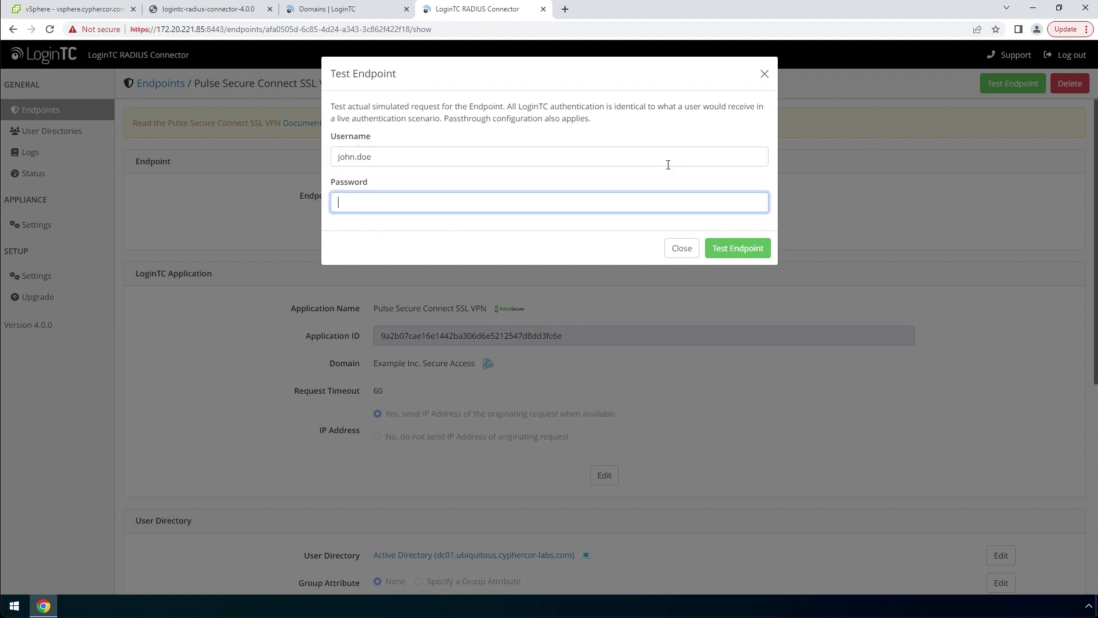
text(**********)
click(733, 241)
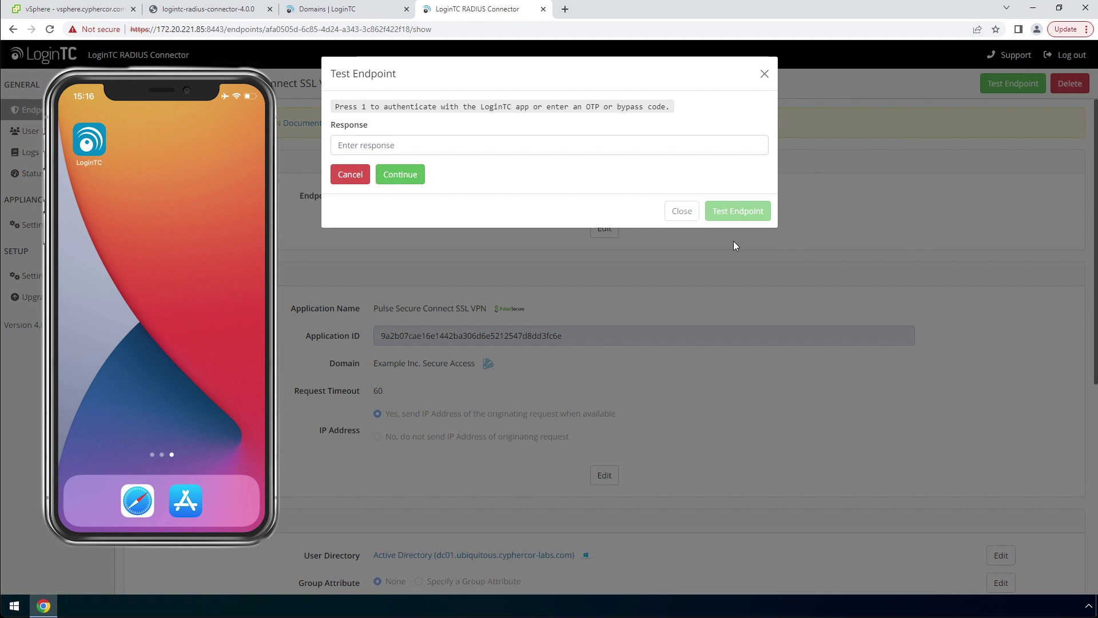
click(607, 138)
text(1)
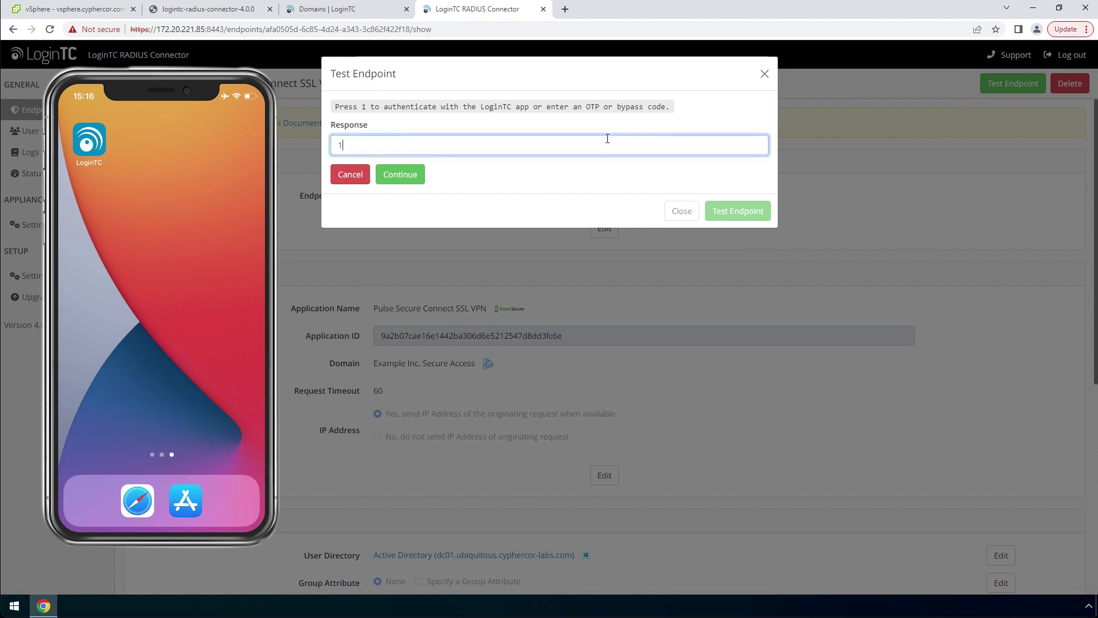
click(415, 175)
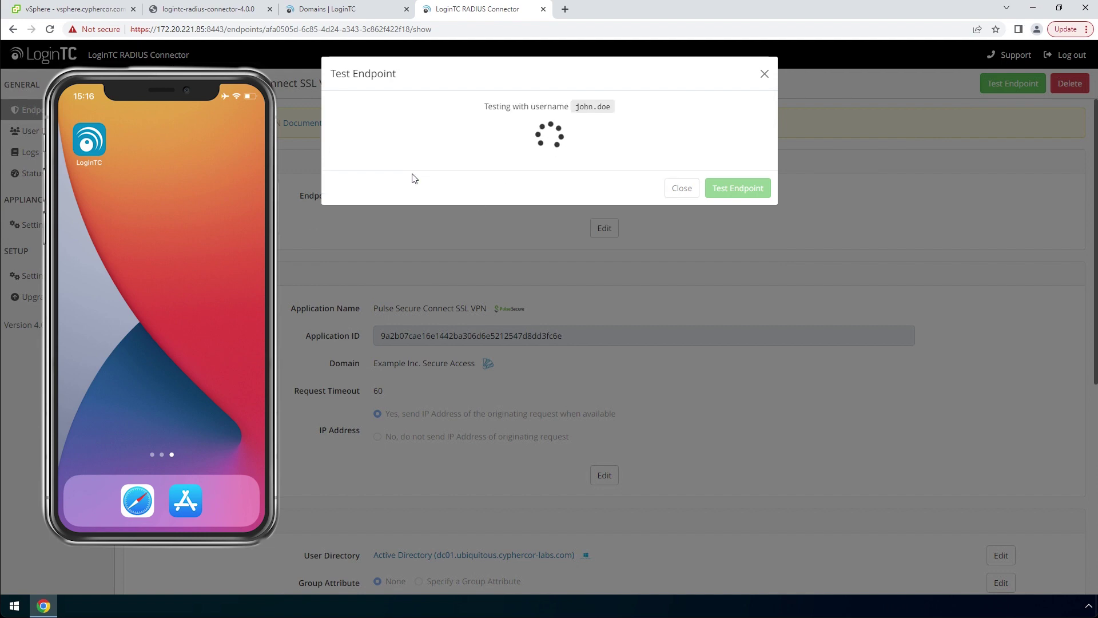
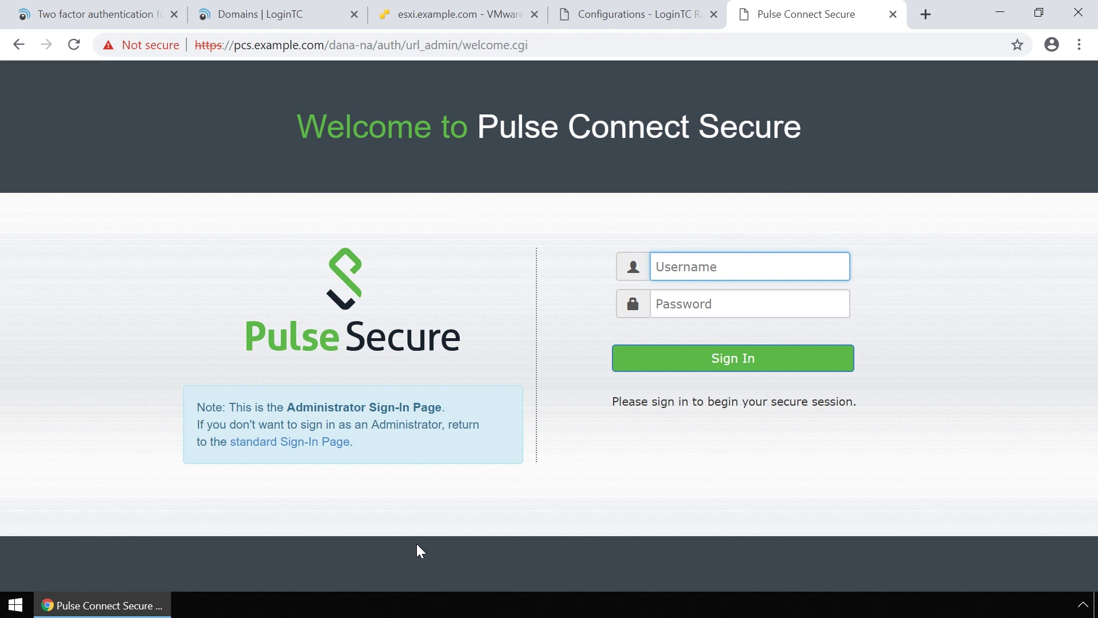
- Sign in to the Pulse Connect Secure admin console with the admin account and its password
text(admin)
click(783, 305)
text(**********)
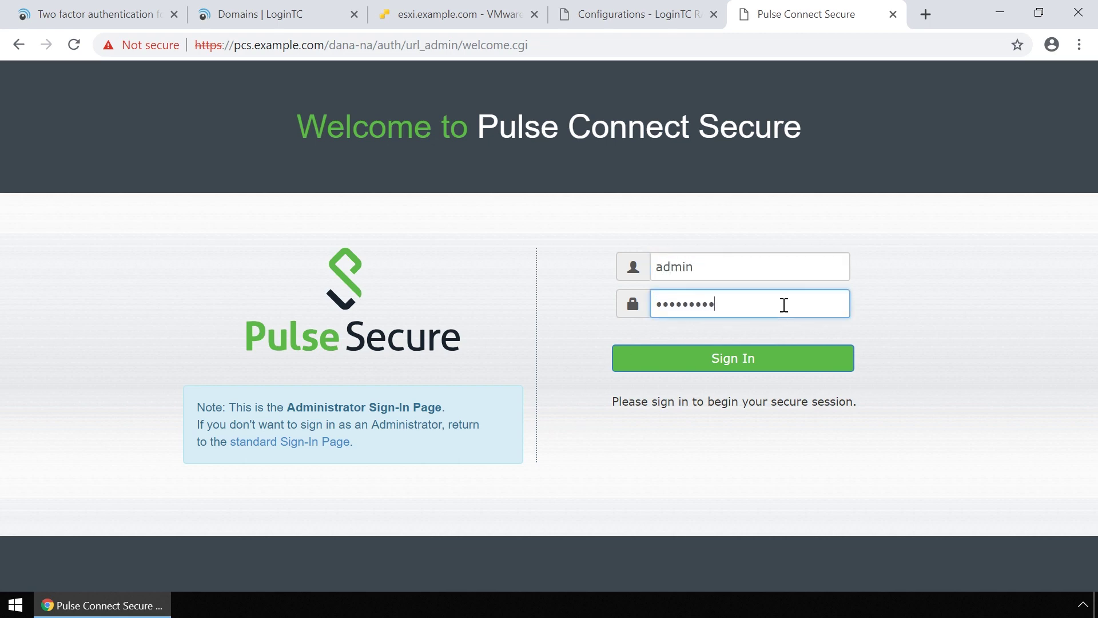
click(781, 366)
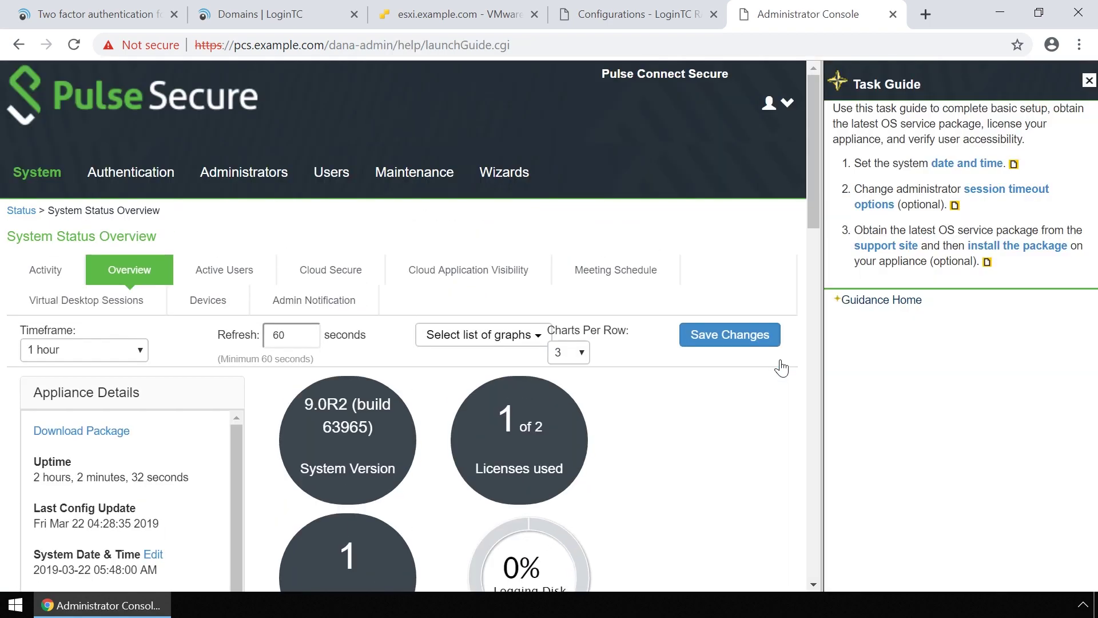
- Close the Task Guide and choose RADIUS Server as the new type under Authentication > Auth. Servers
click(1089, 80)
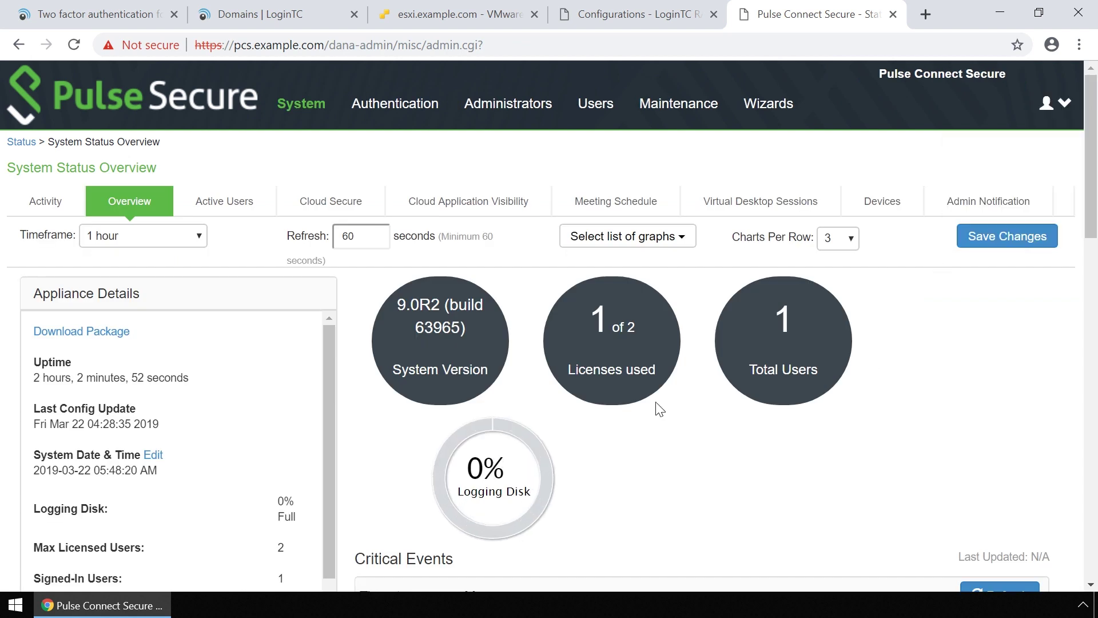
mouse_move(415, 120)
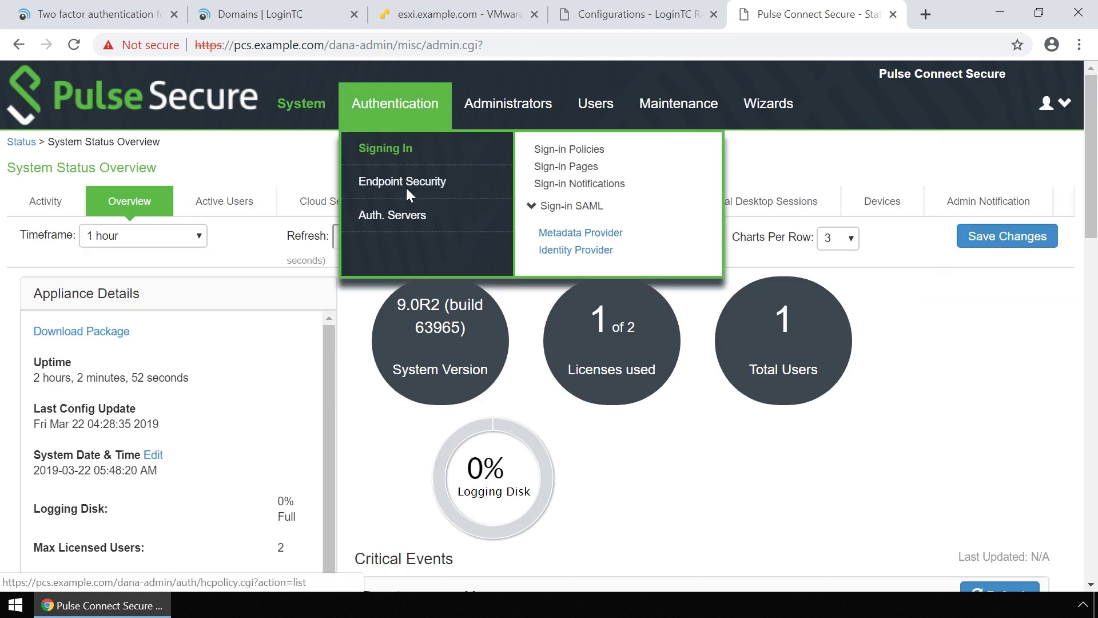
click(407, 215)
click(286, 189)
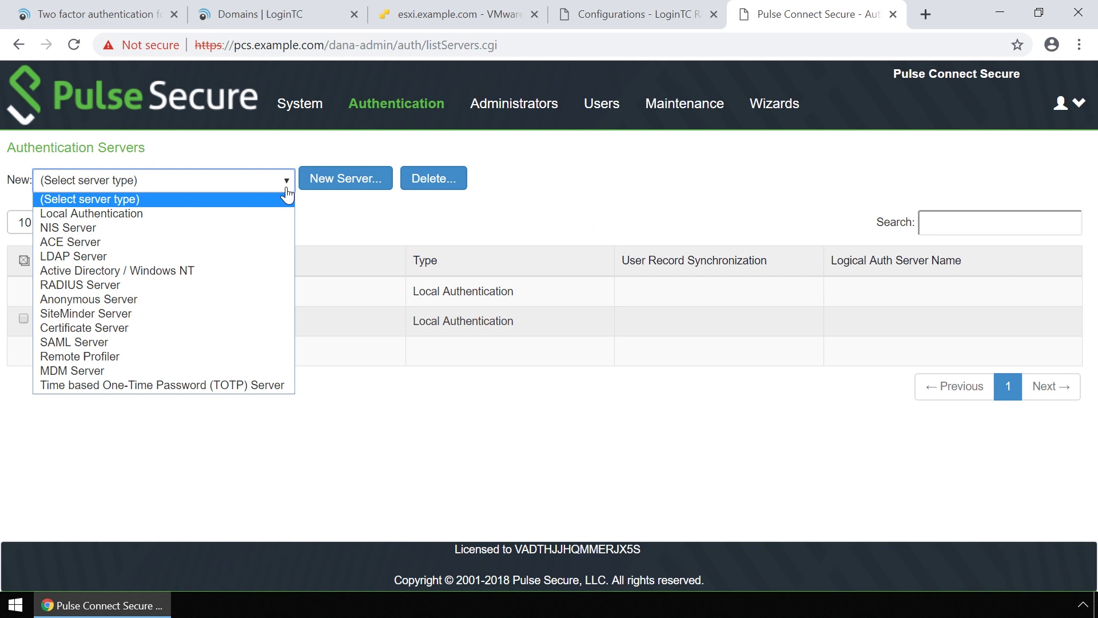
click(239, 285)
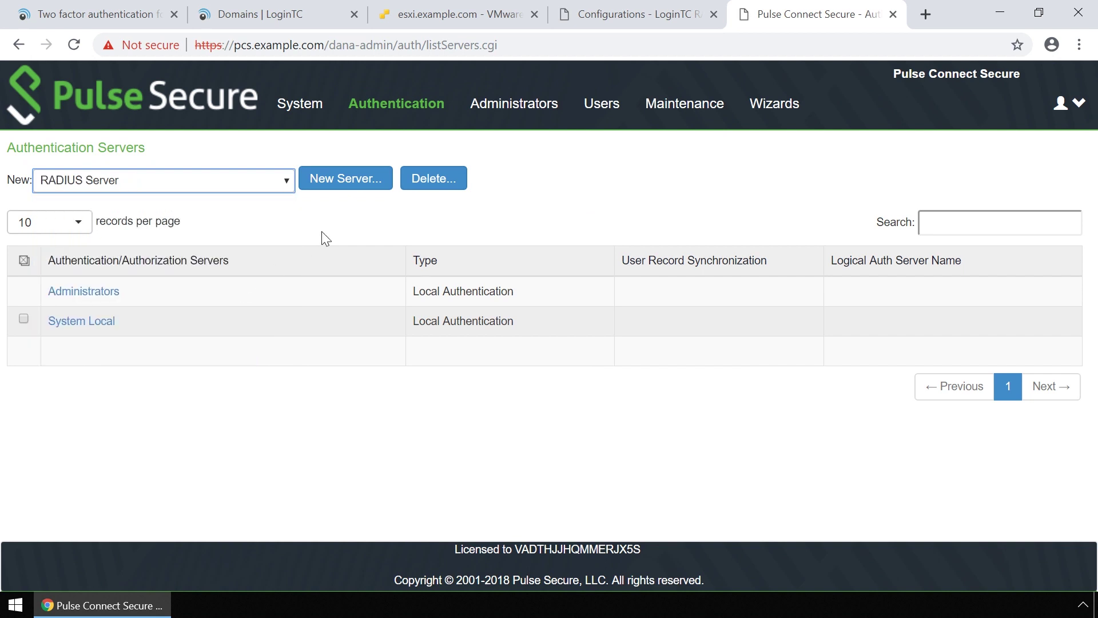
- Start a new RADIUS server named LoginTC at 10.0.10.162 and enter its shared secret
click(347, 187)
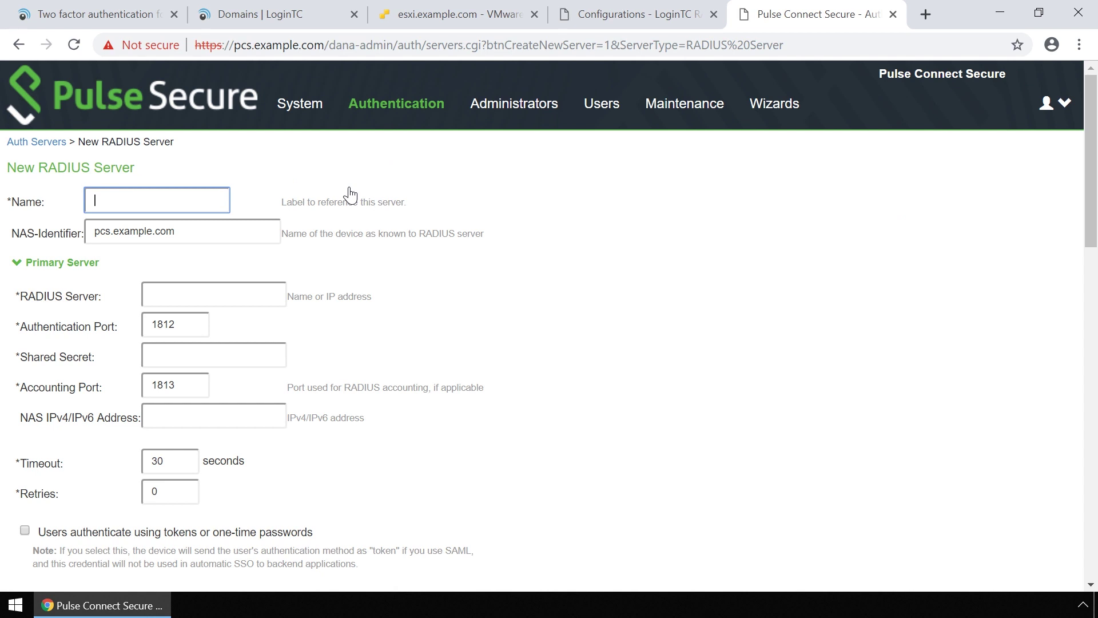
text(LoginTC)
click(252, 298)
text(10.)
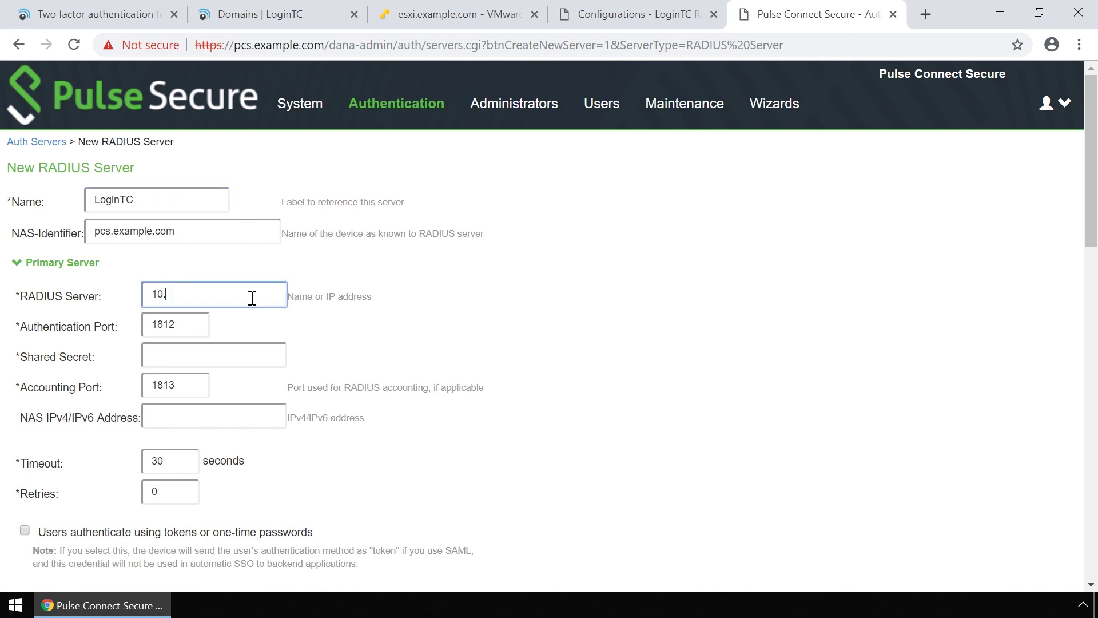
text(0.10.162)
click(246, 352)
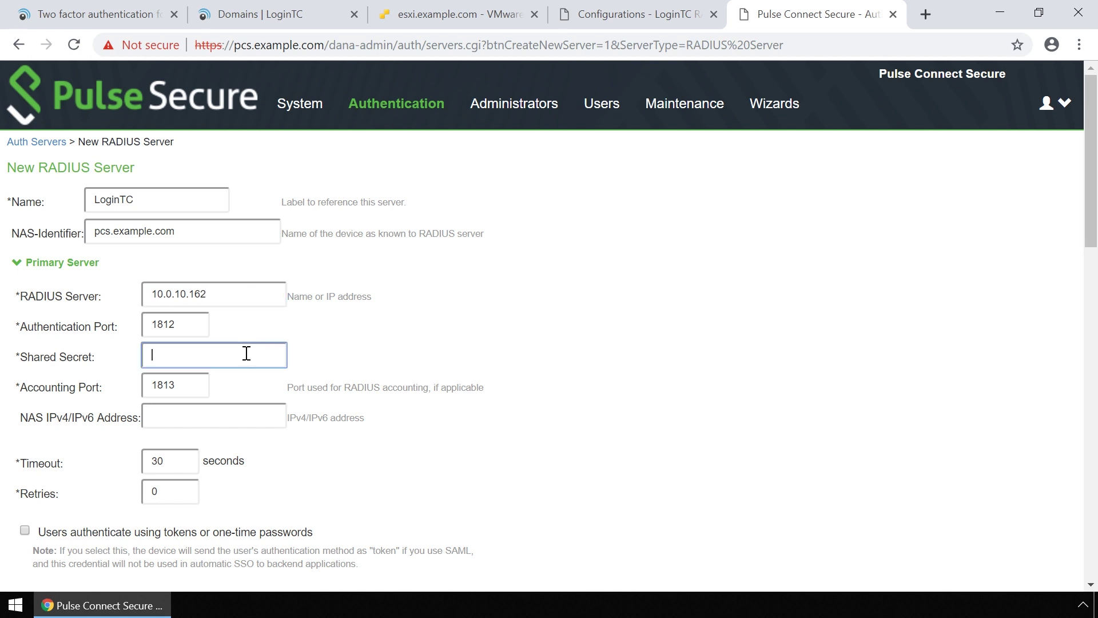
text(**********)
- Change the server's timeout from 30 to 90 seconds and save the LoginTC server
double_click(186, 461)
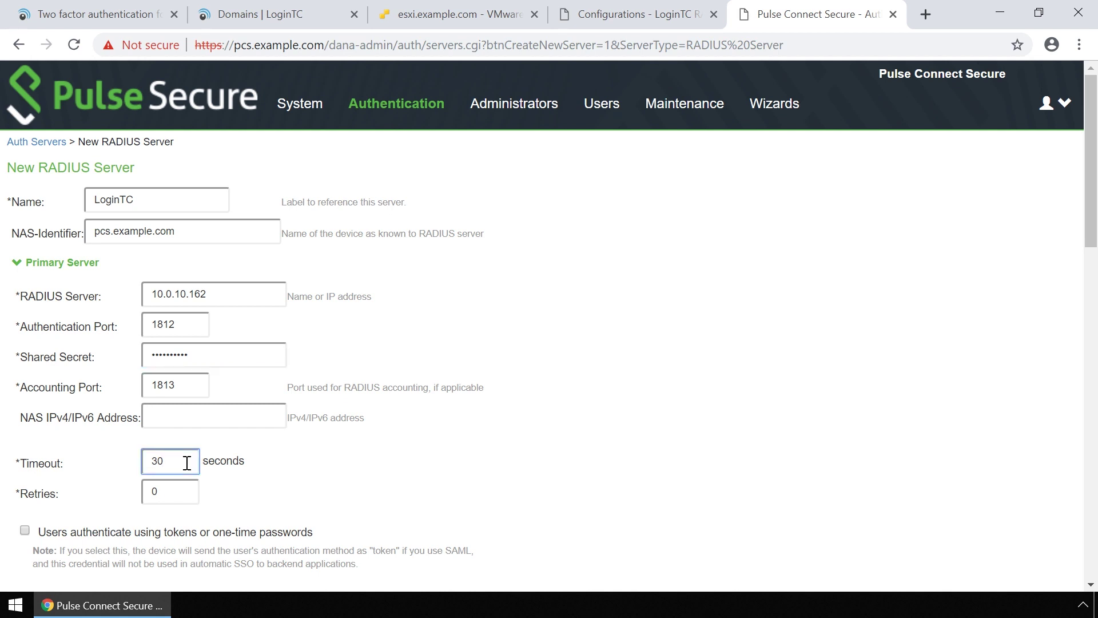
text(90)
scroll(419, 527, down, 10)
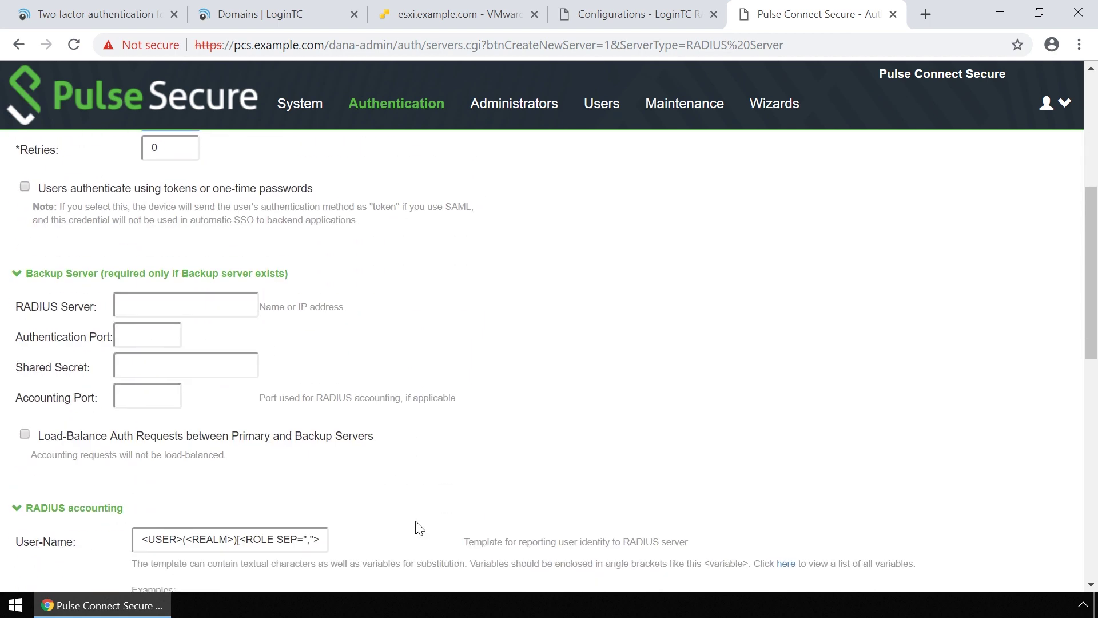
scroll(419, 527, down, 8)
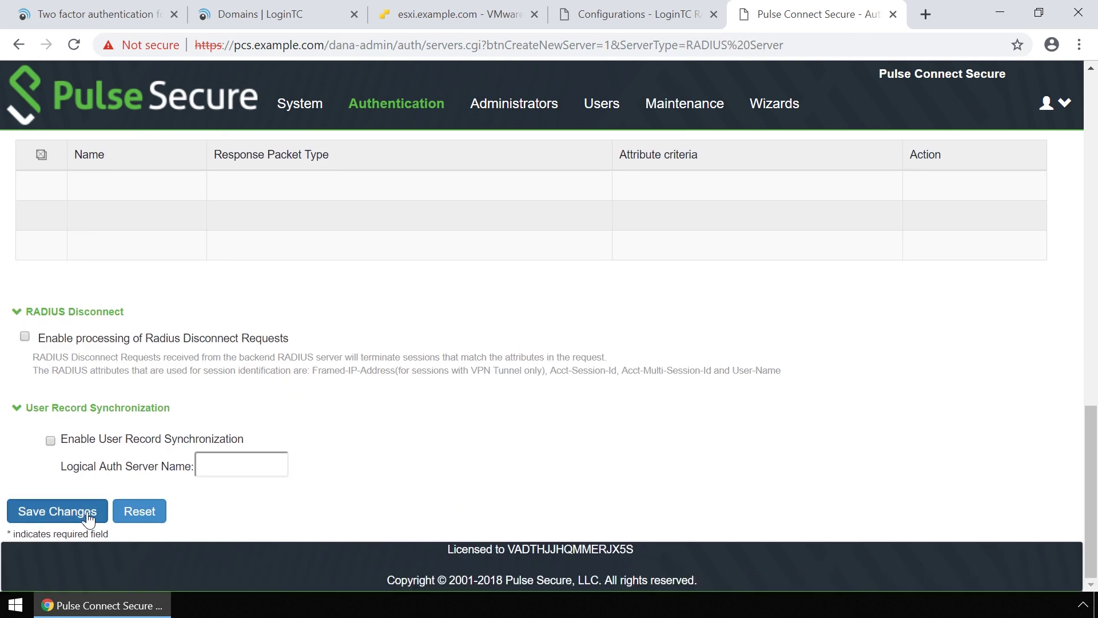
click(87, 517)
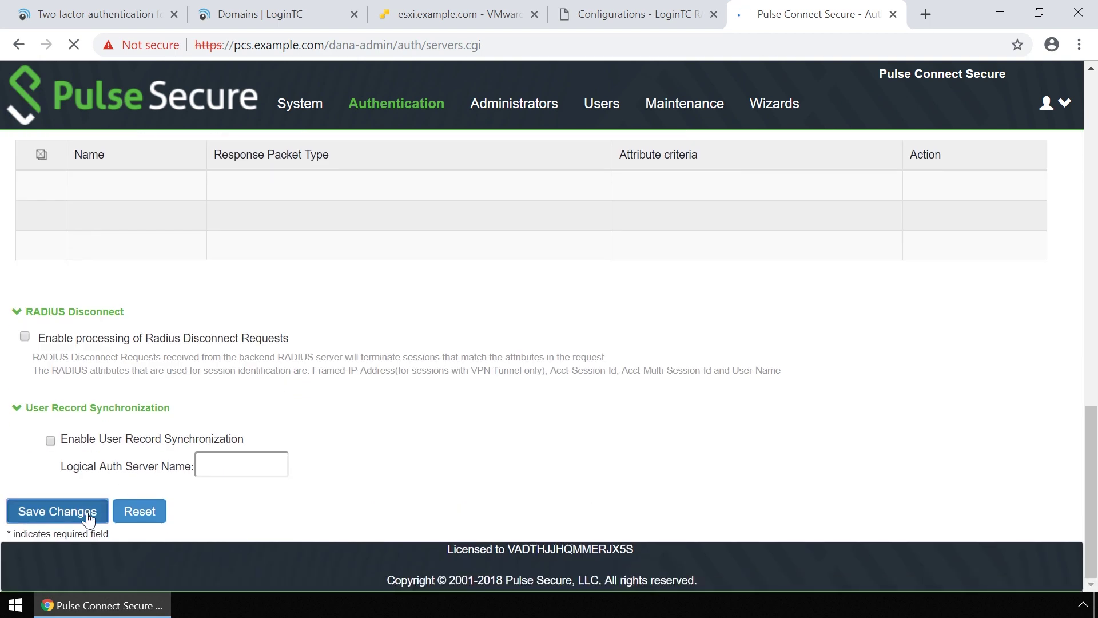
scroll(483, 561, down, 9)
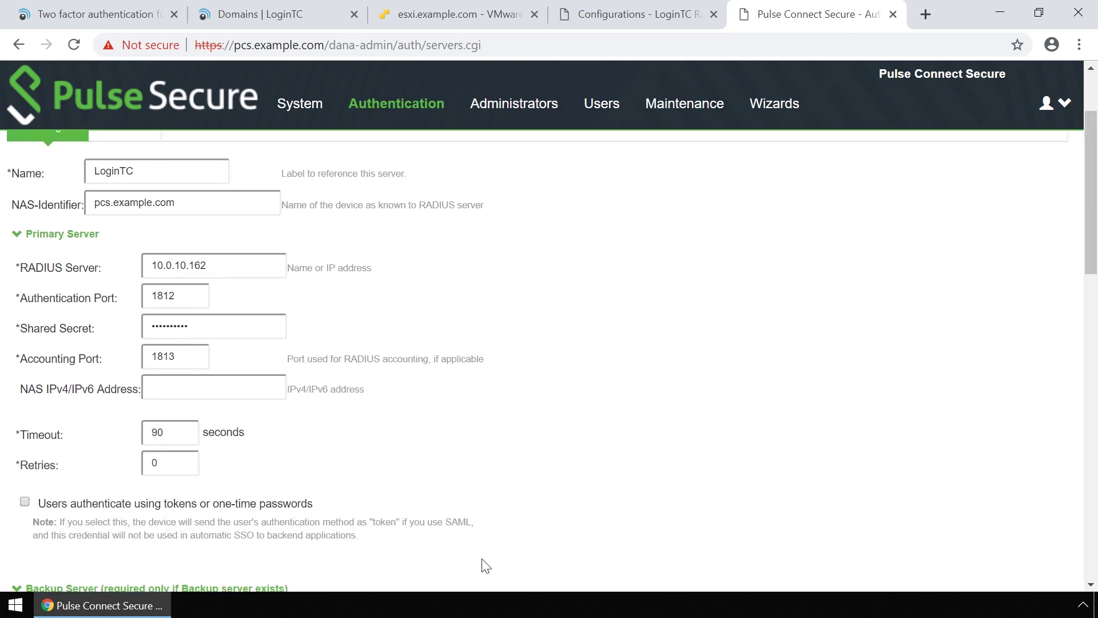
scroll(482, 558, down, 6)
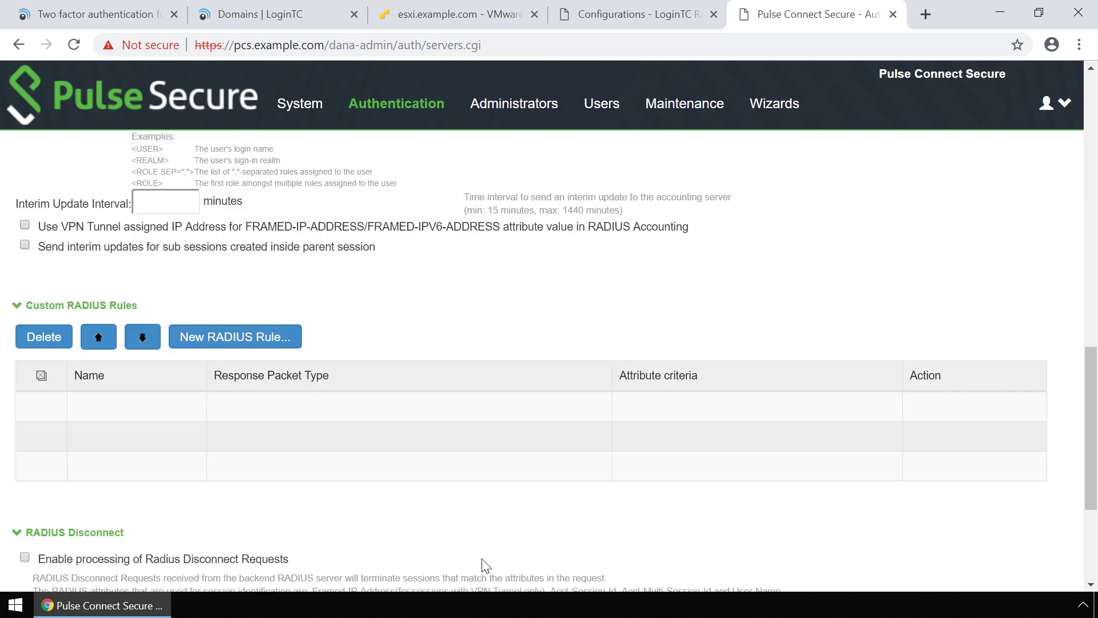
- Create a RADIUS rule named 'LoginTC RADIUS Rule' with a Reply-Message matches [0-9]+ criterion
click(245, 339)
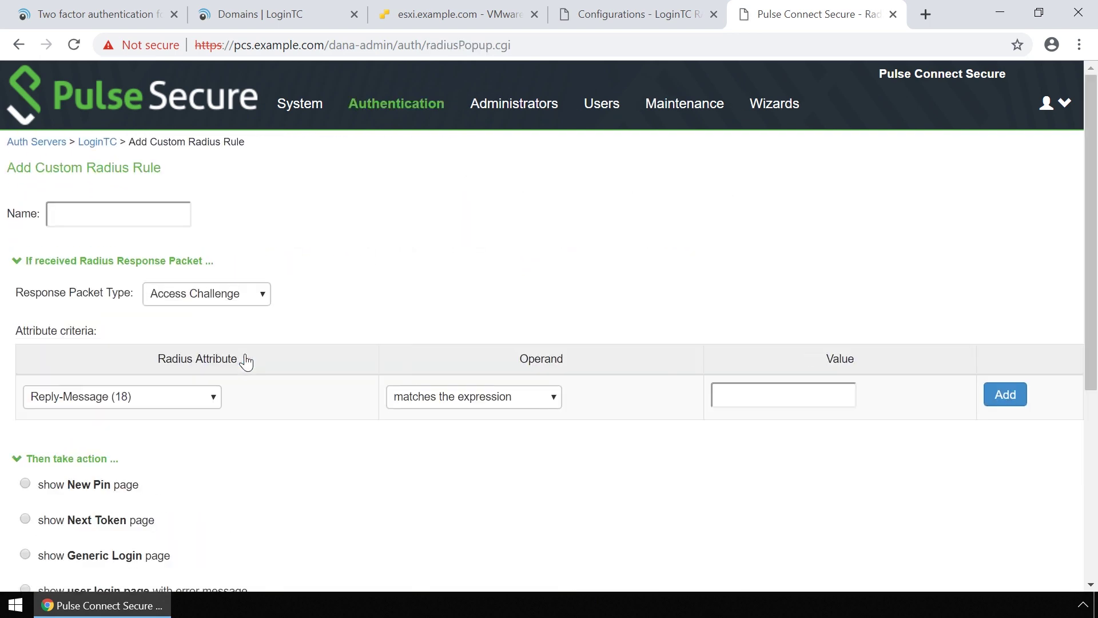
click(181, 221)
text(Login)
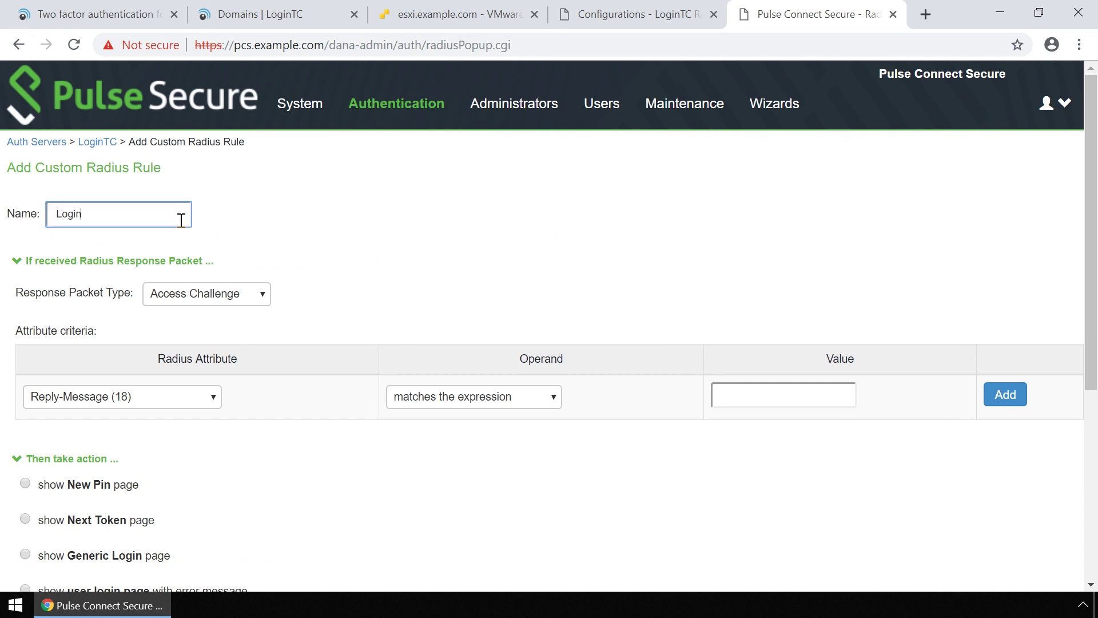
text(TC RADIUS Rule)
click(846, 397)
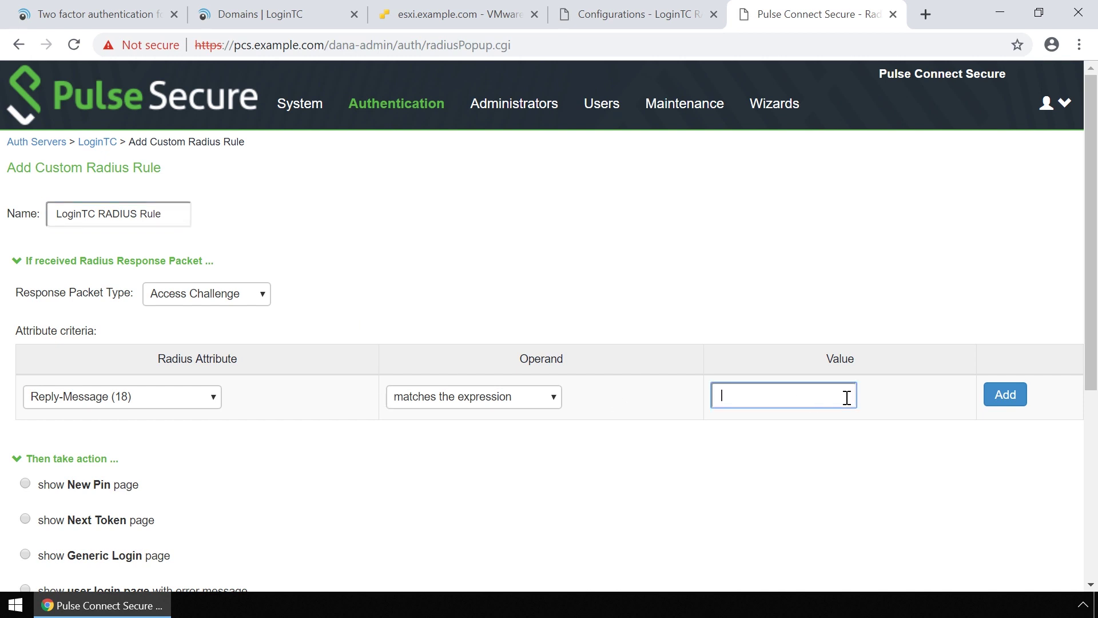
text([0-9]+)
click(1005, 395)
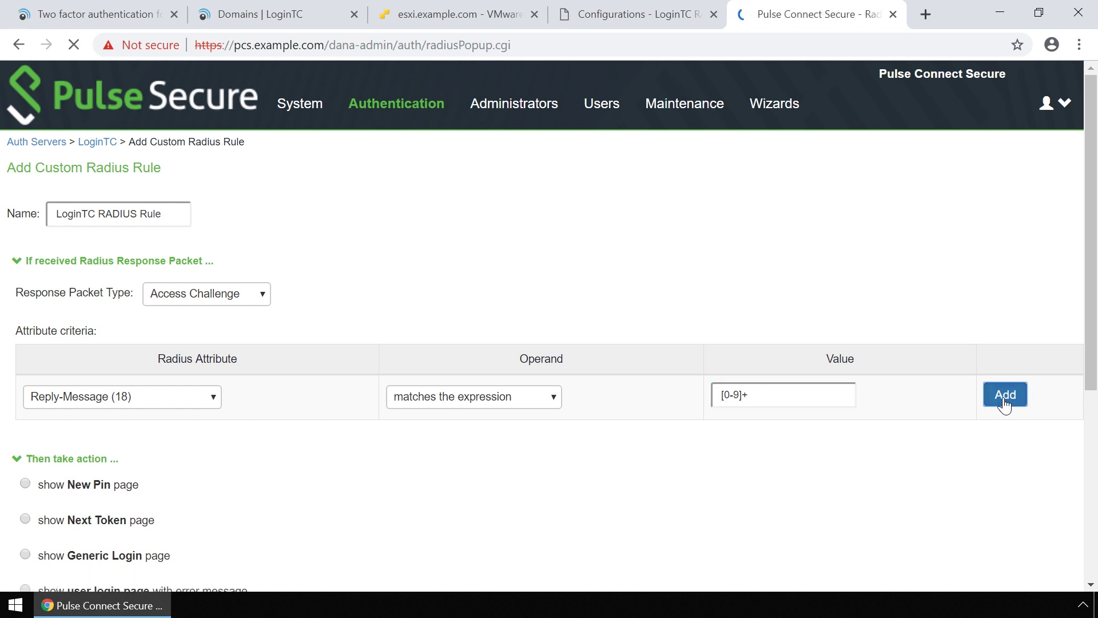
- Make the rule show the Generic Login page and save it
scroll(736, 515, down, 2)
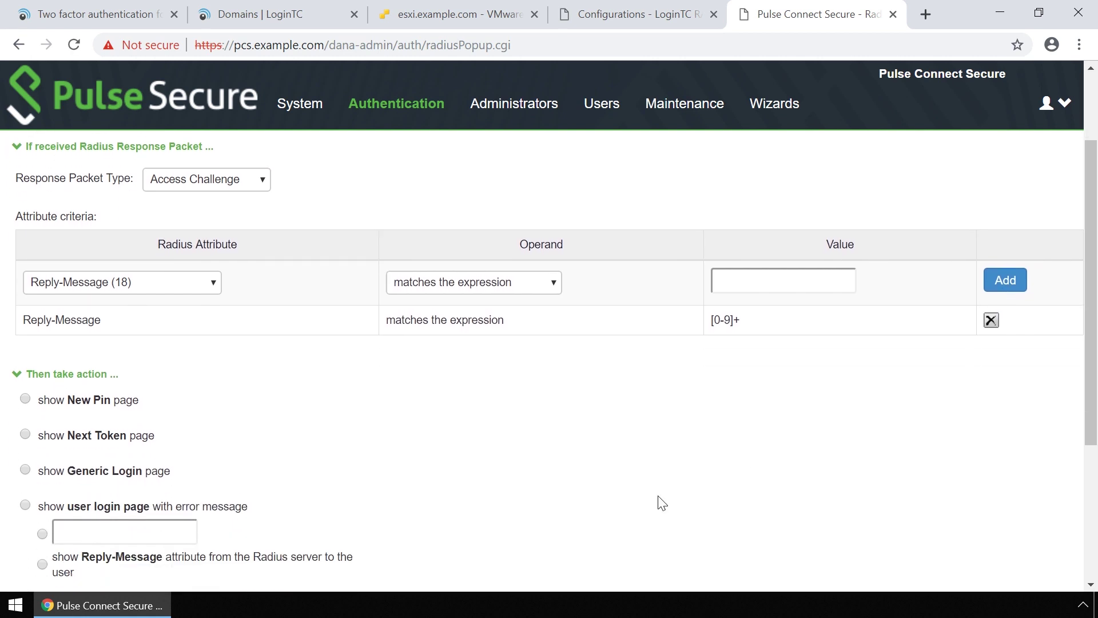
click(25, 471)
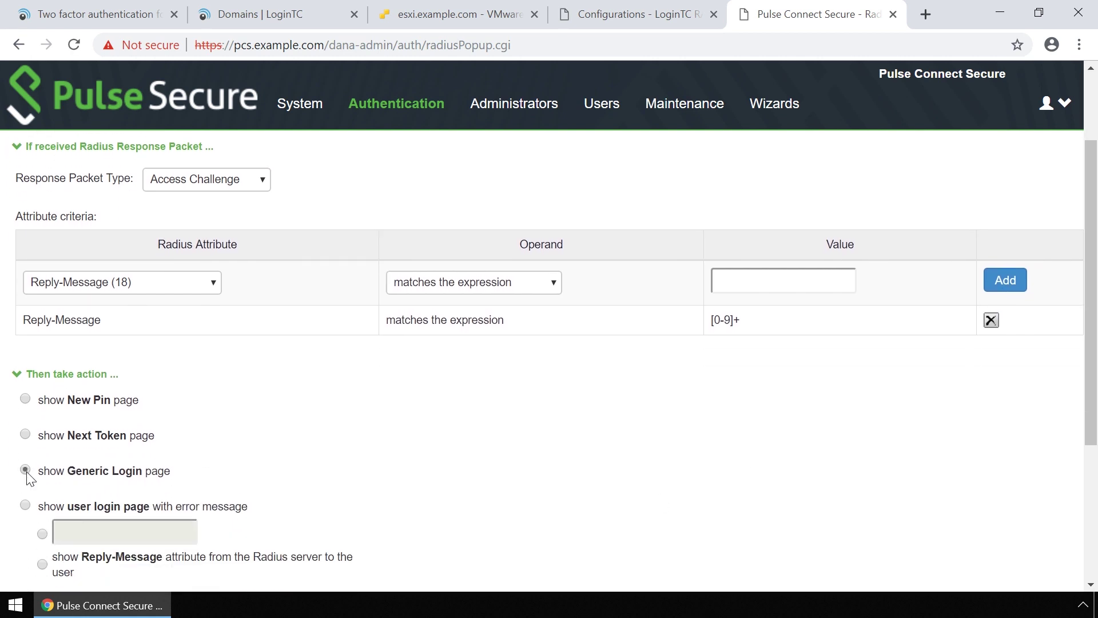
scroll(29, 478, down, 4)
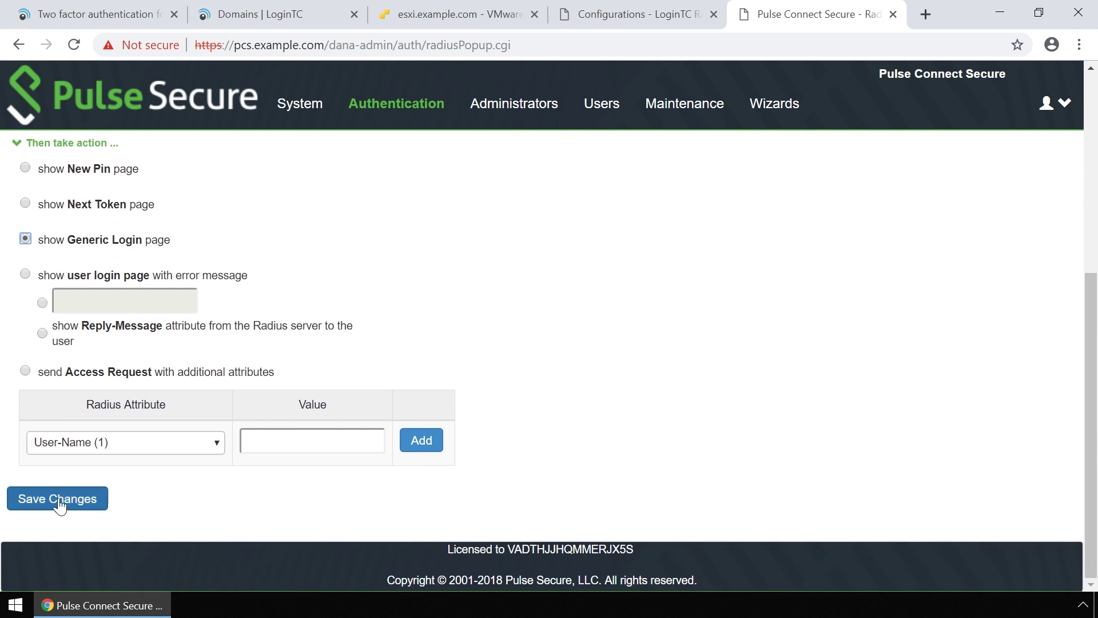
click(60, 505)
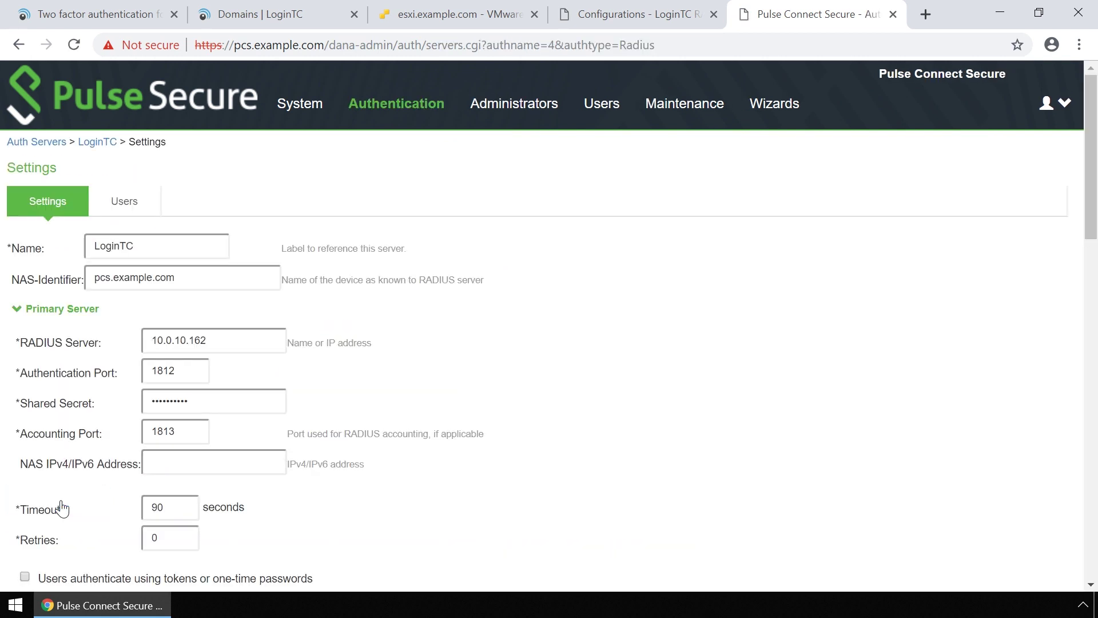
- Create and save user realm 'LoginTC-Users' with LoginTC as its authentication server
mouse_move(597, 127)
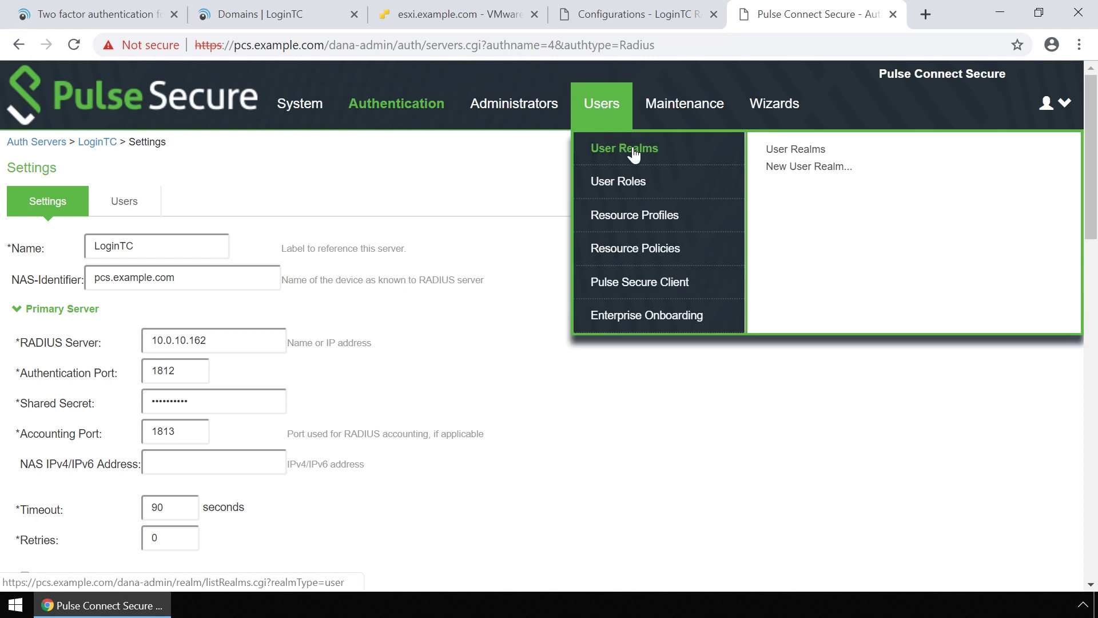
click(794, 169)
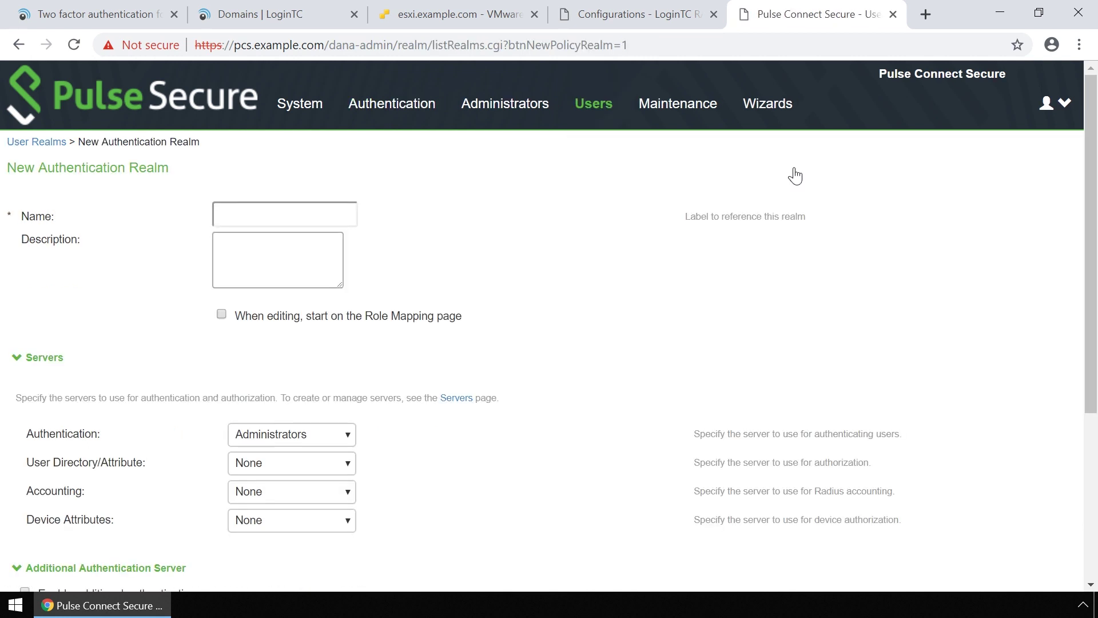
click(339, 212)
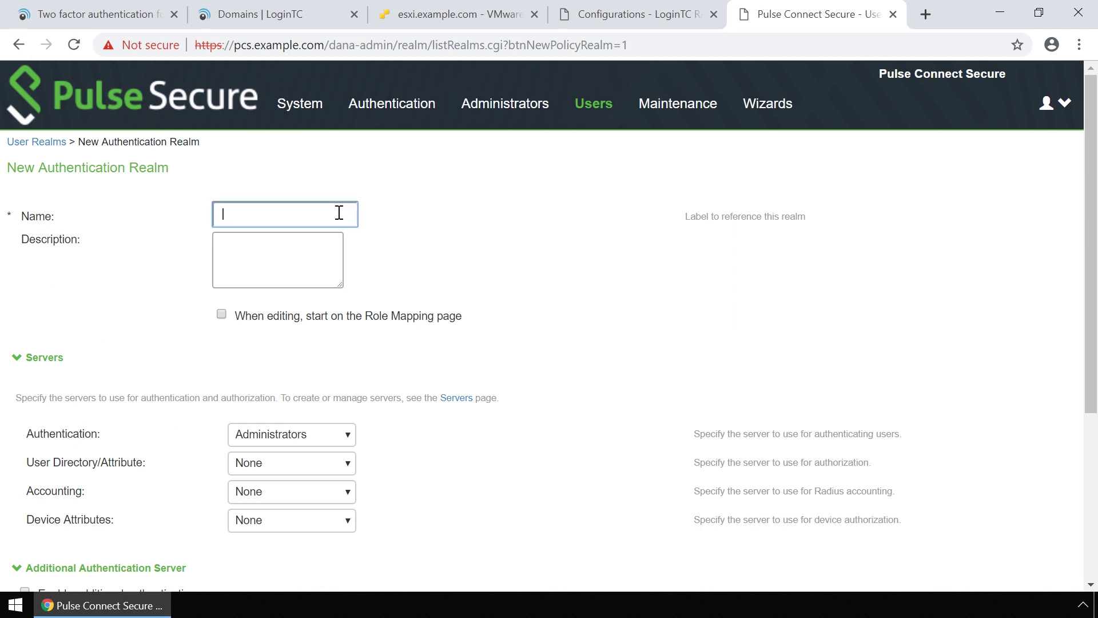
text(LoginTC-Users)
click(347, 435)
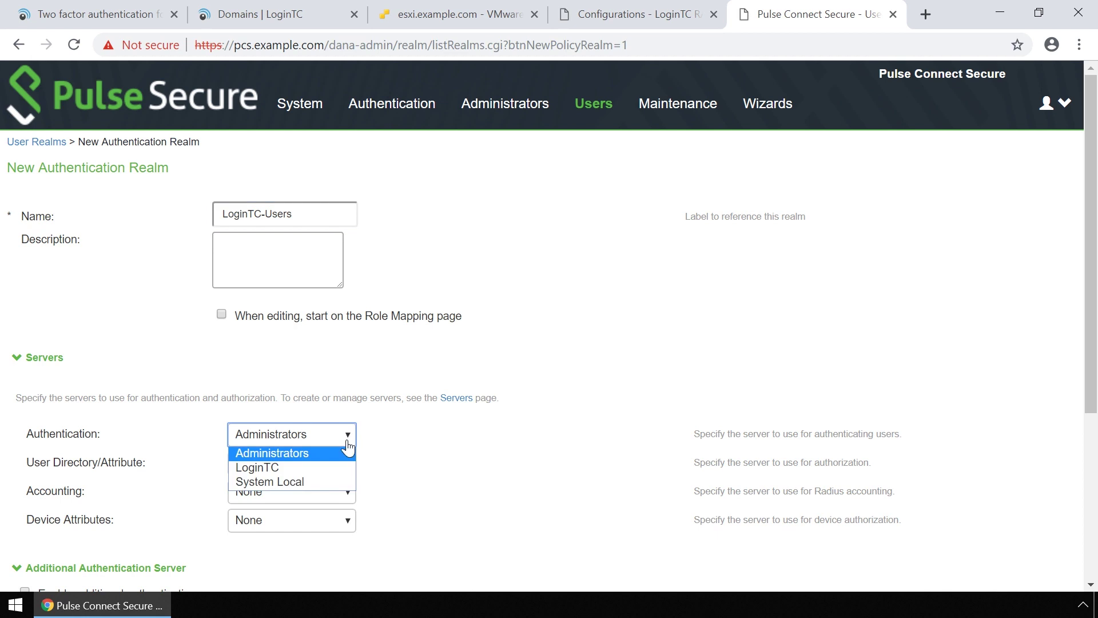
click(341, 469)
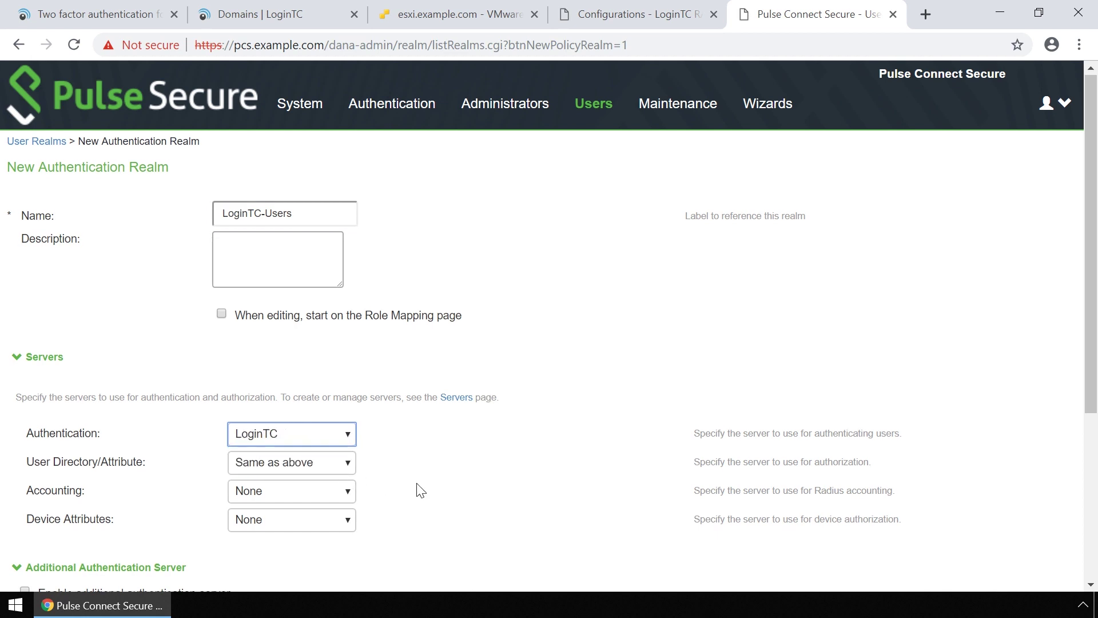
scroll(417, 487, down, 5)
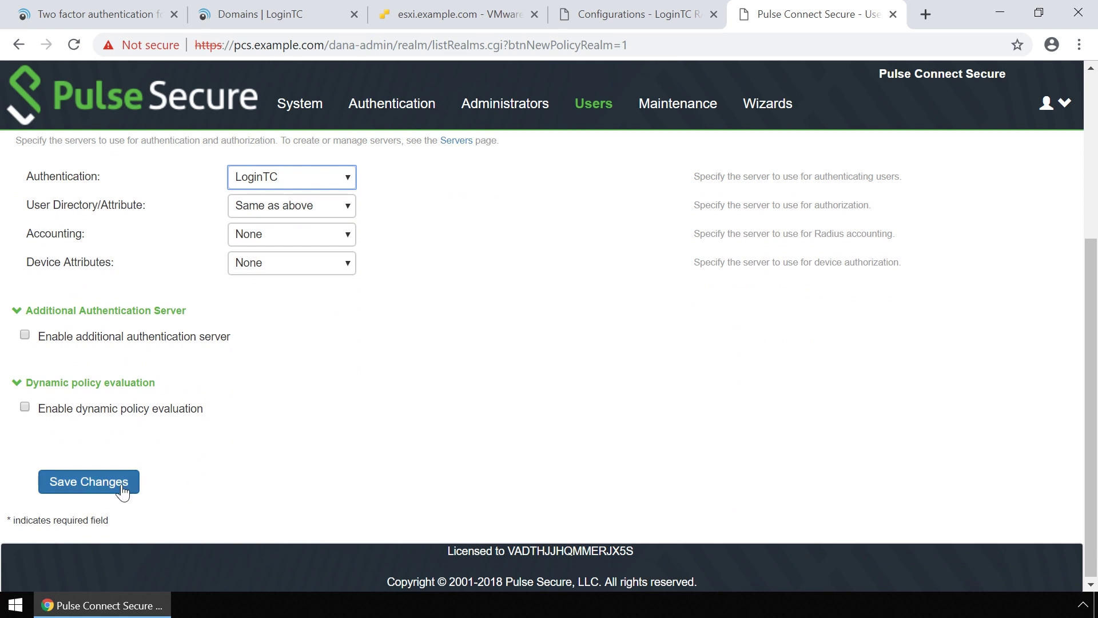
click(122, 486)
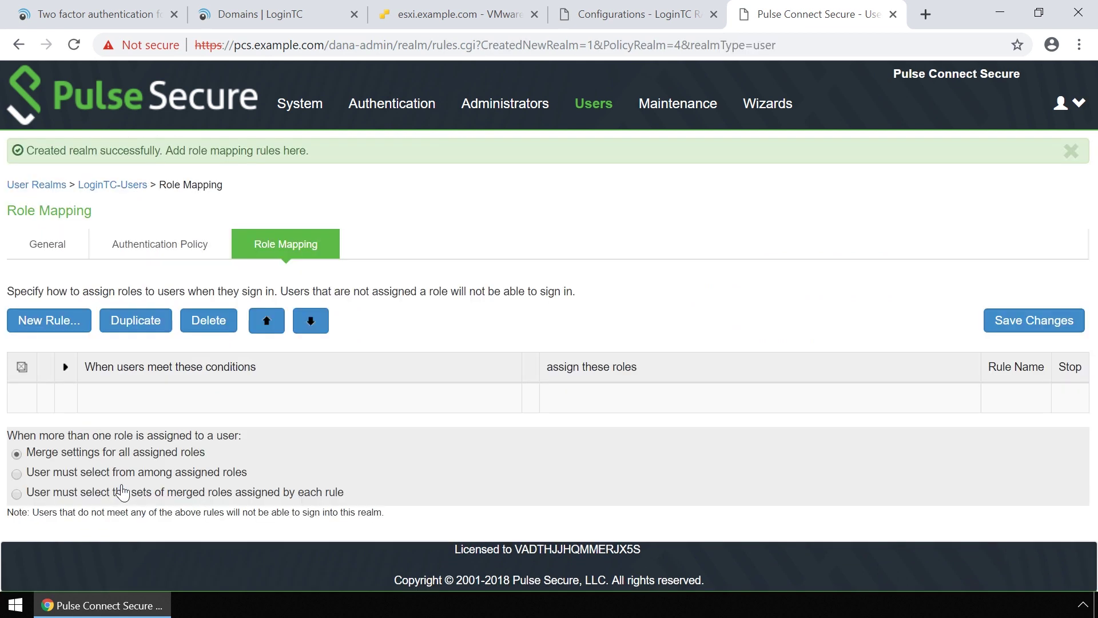
- Start a role mapping rule based on a user attribute, named SSLVPN-Users
click(71, 331)
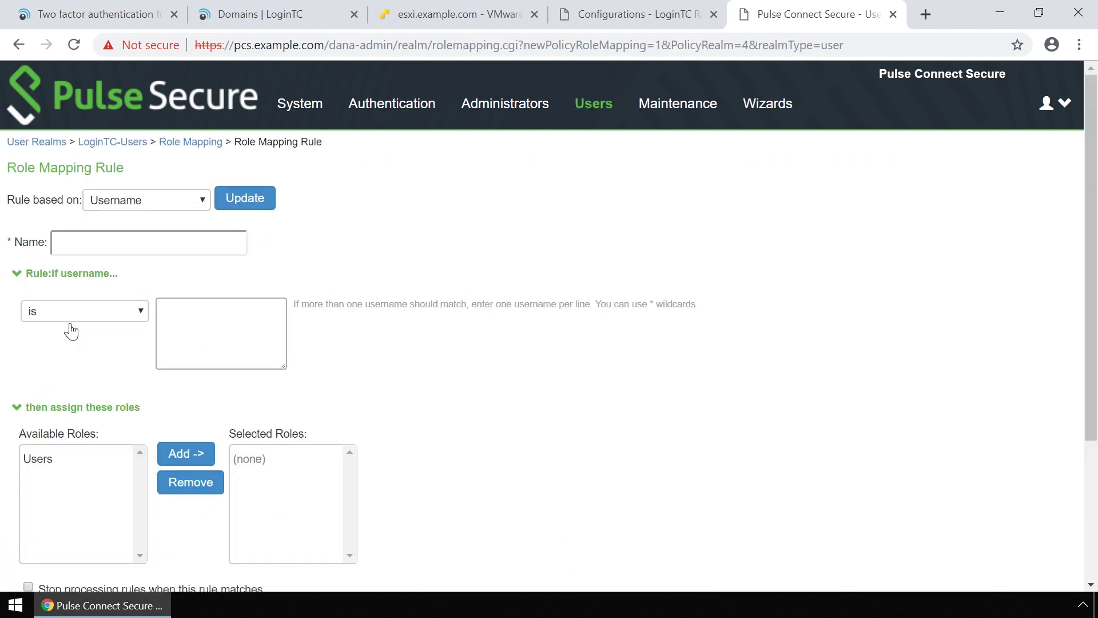
click(205, 211)
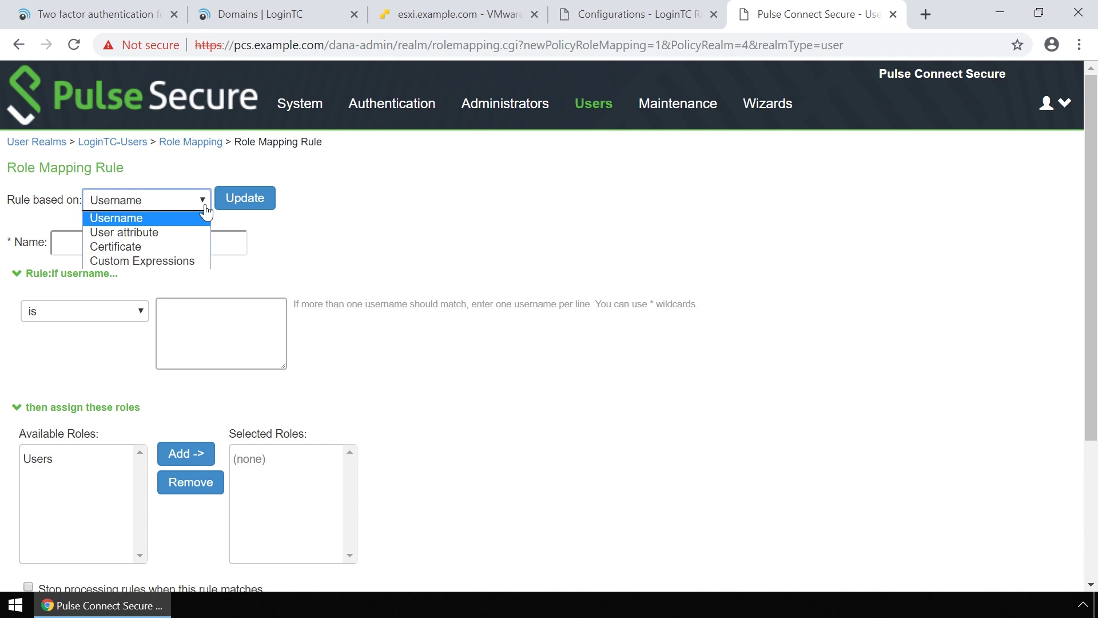
click(187, 231)
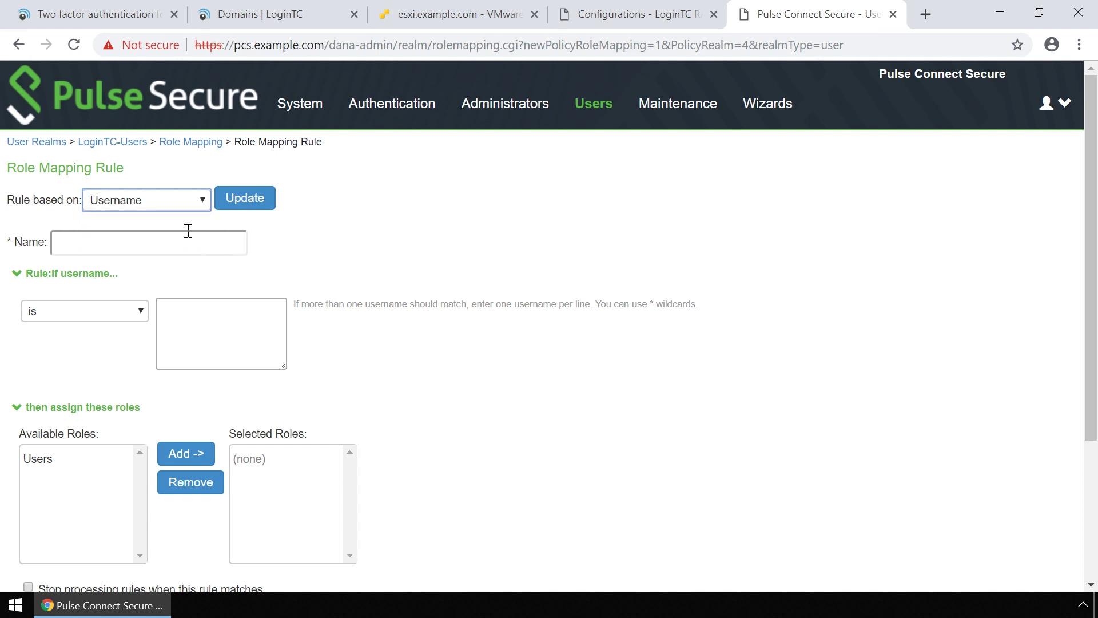
click(245, 209)
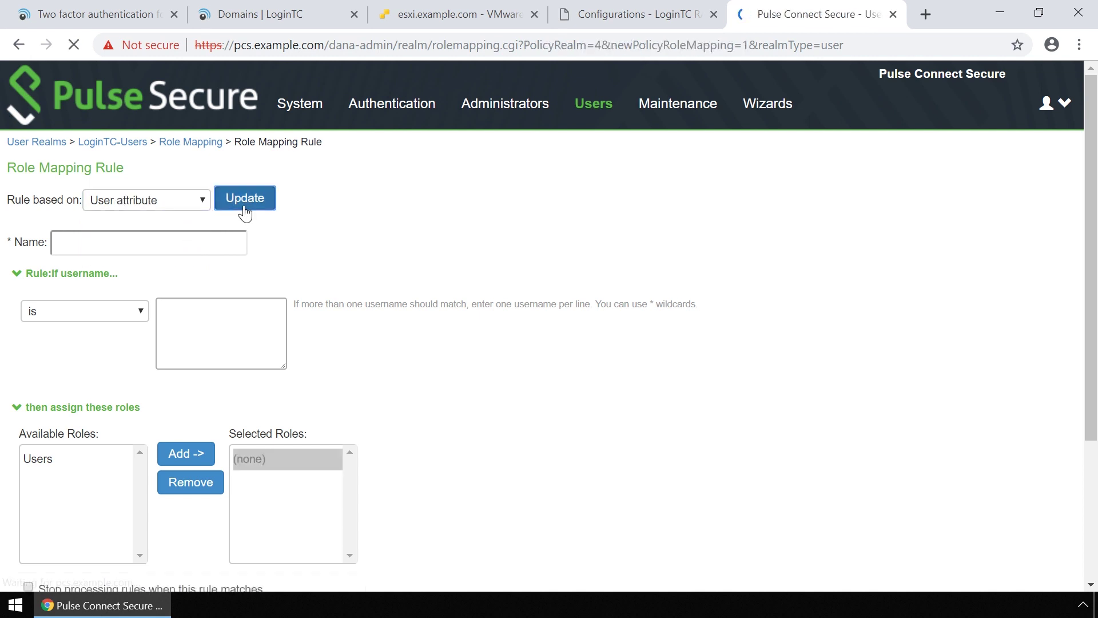
click(238, 241)
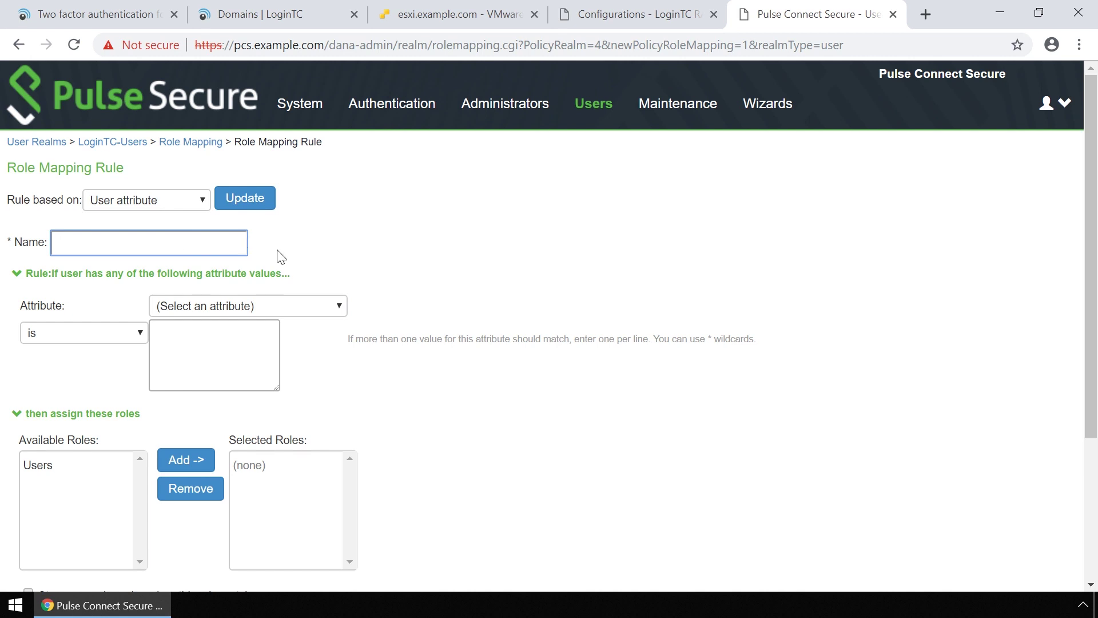
text(SSLVPN-Users)
- Match Filter-Id (11) to SSLVPN-Users, assign the Users role, and save the rule
click(337, 306)
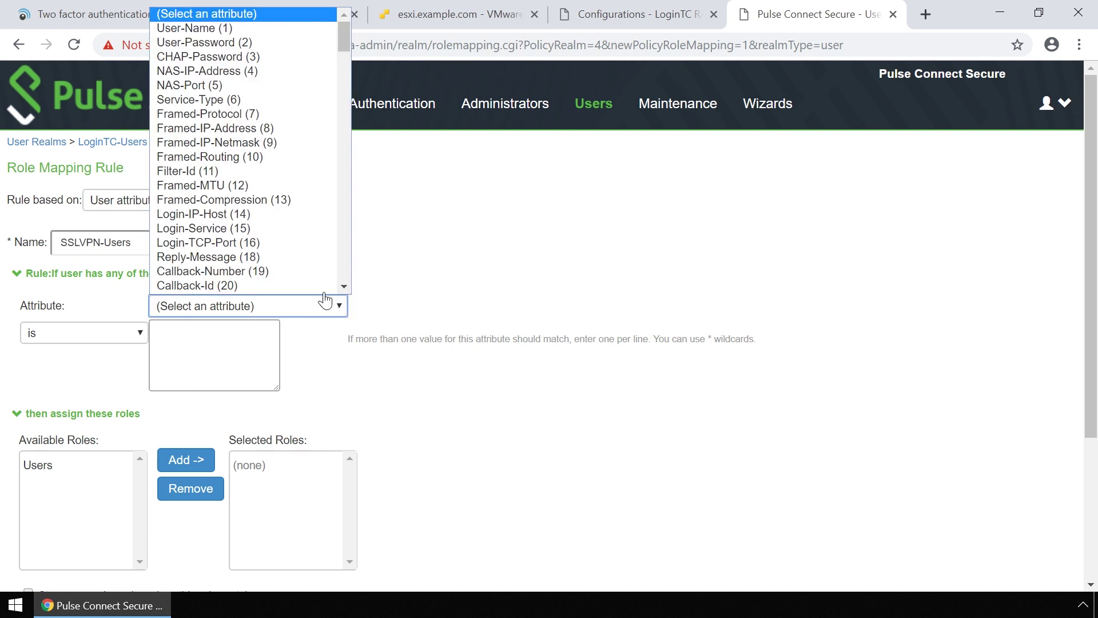
click(218, 171)
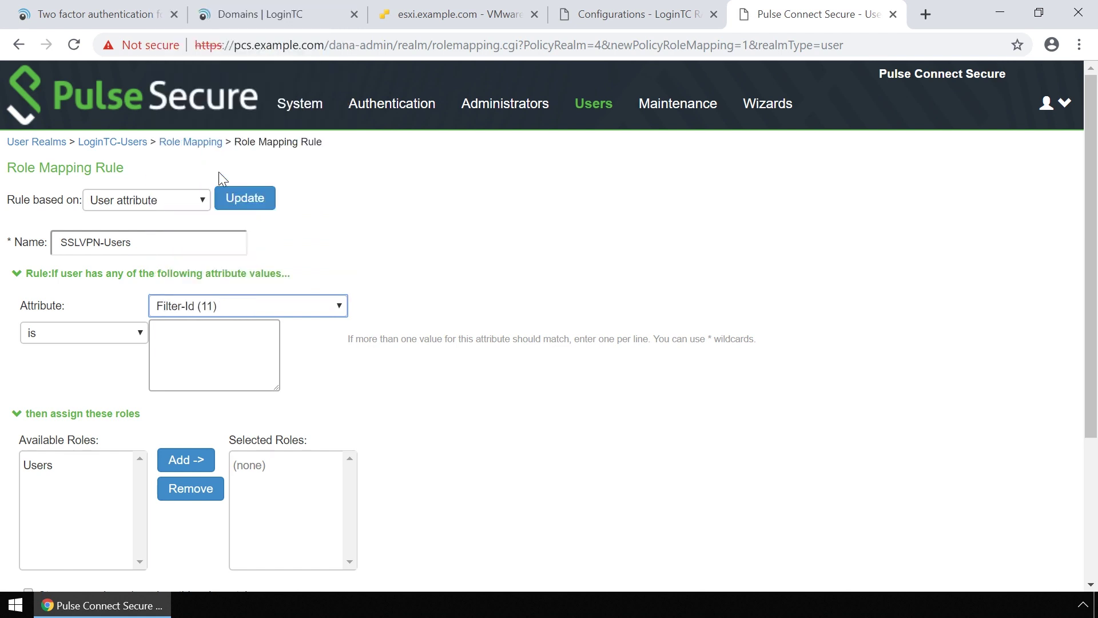
click(223, 350)
text(SSL)
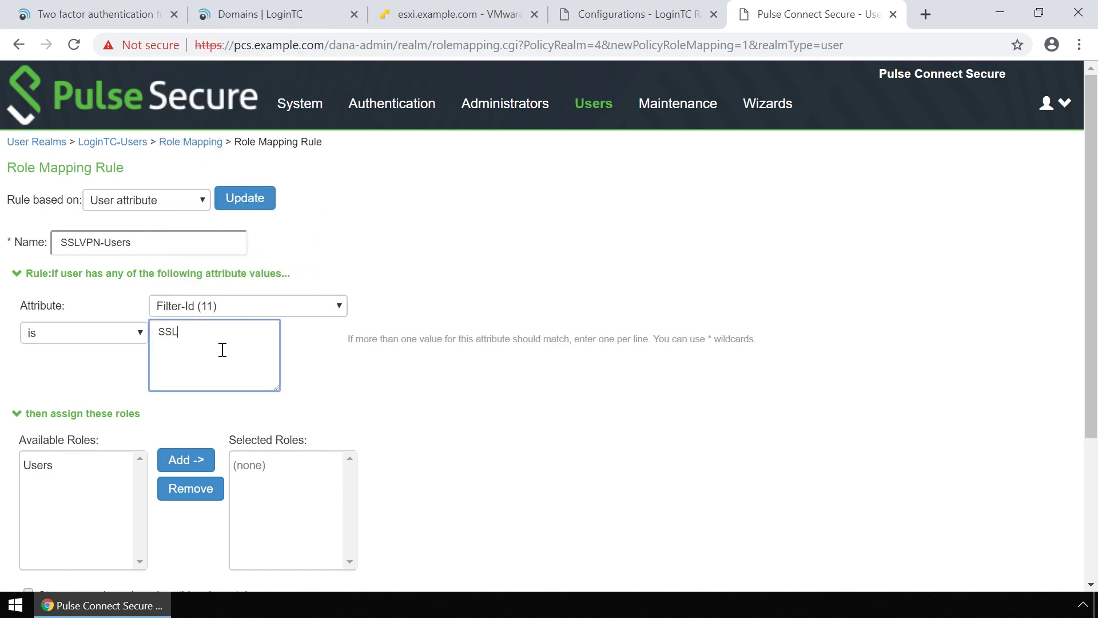
text(VPN-Users)
click(74, 468)
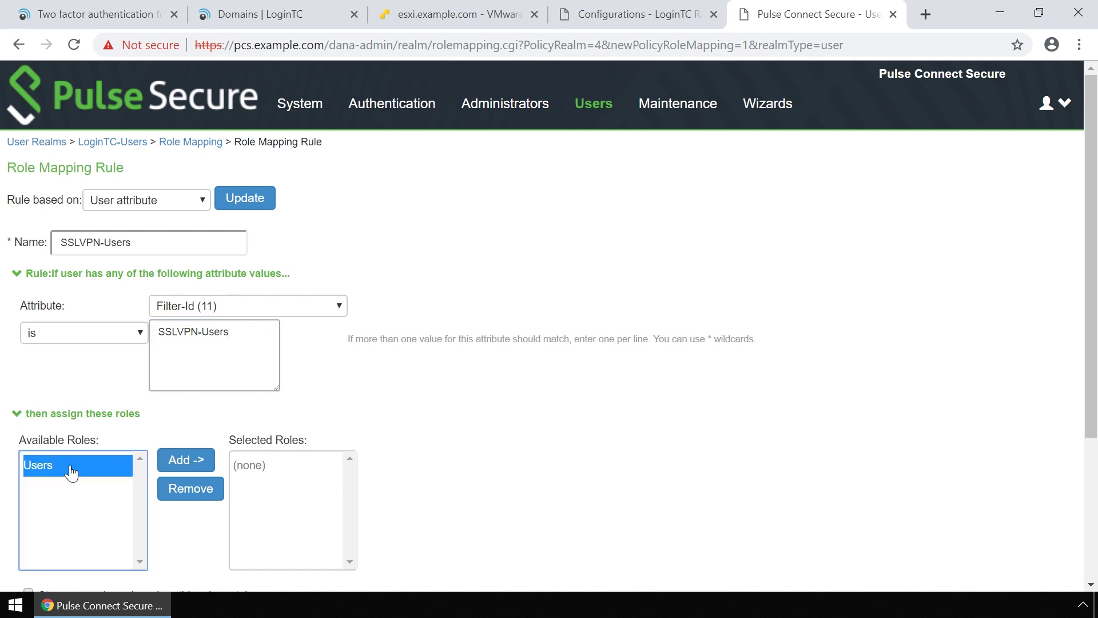
click(182, 460)
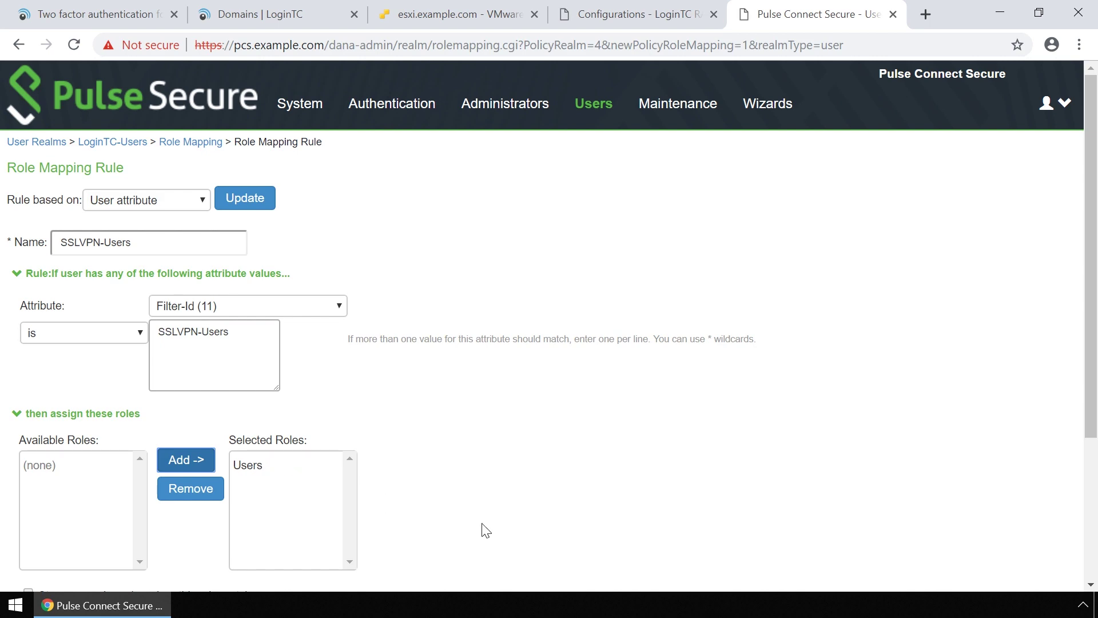
scroll(485, 530, down, 3)
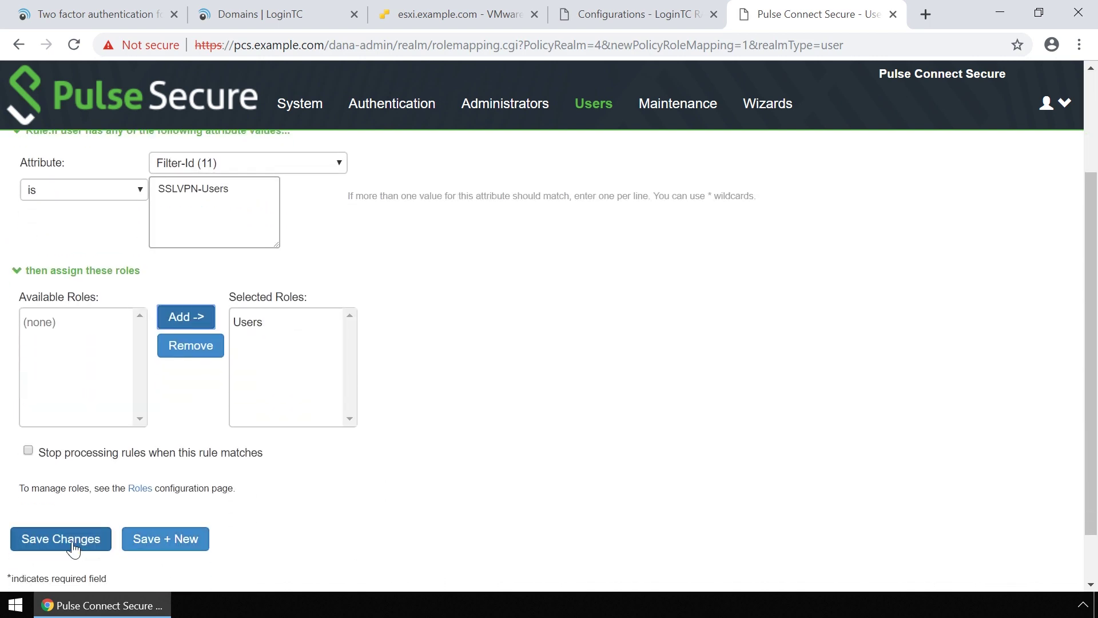
click(73, 546)
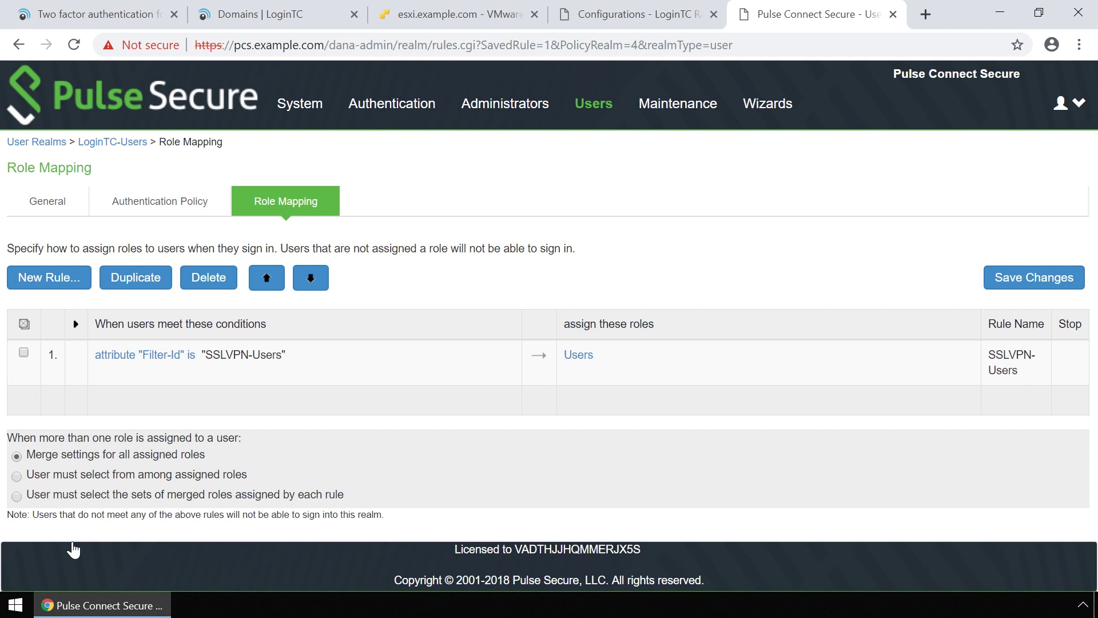
- Add the LoginTC-Users realm to the */ user sign-in policy and save it
mouse_move(389, 112)
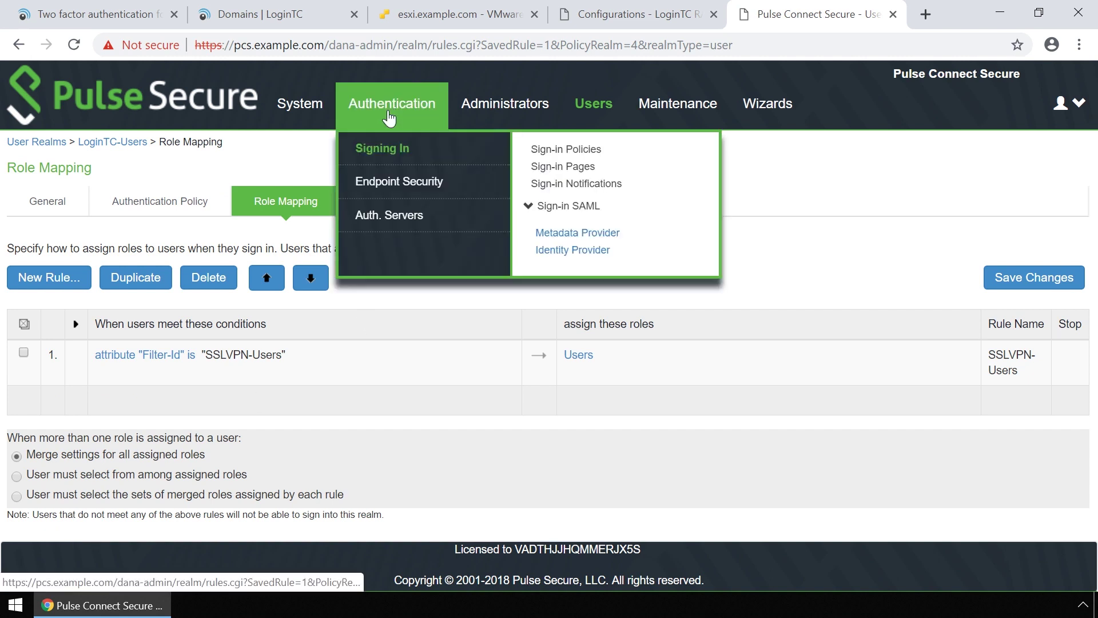
click(587, 152)
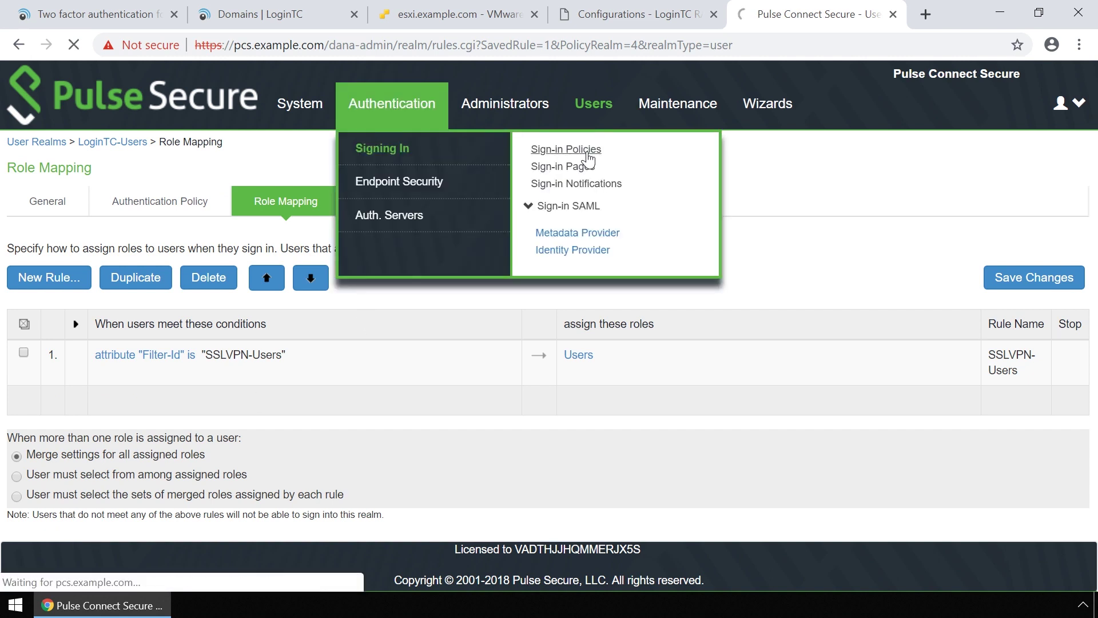
scroll(574, 367, down, 2)
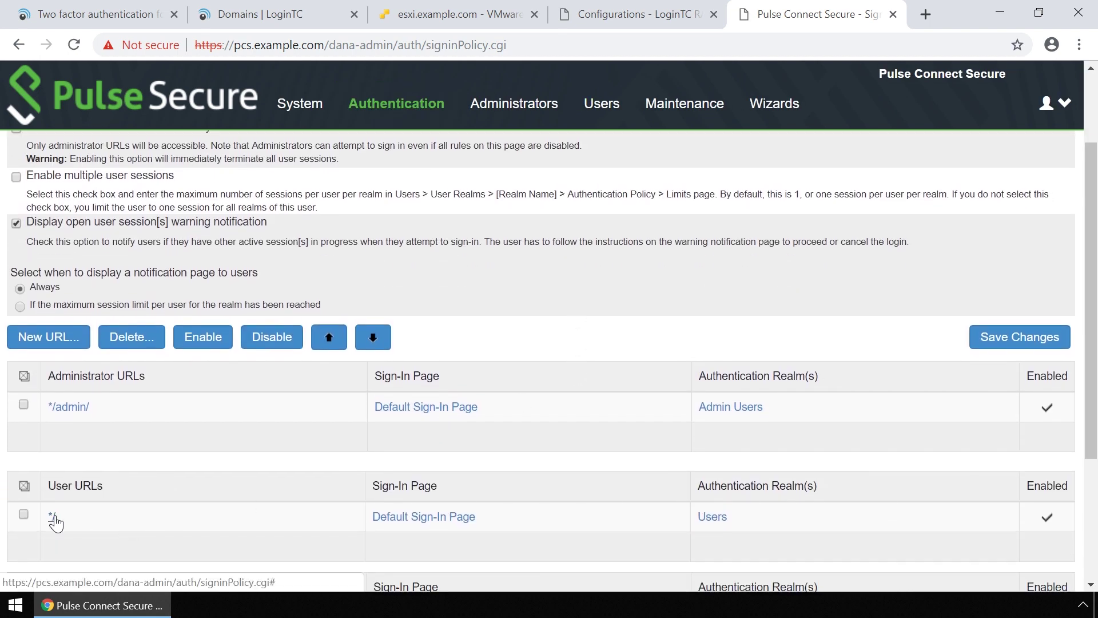
click(53, 517)
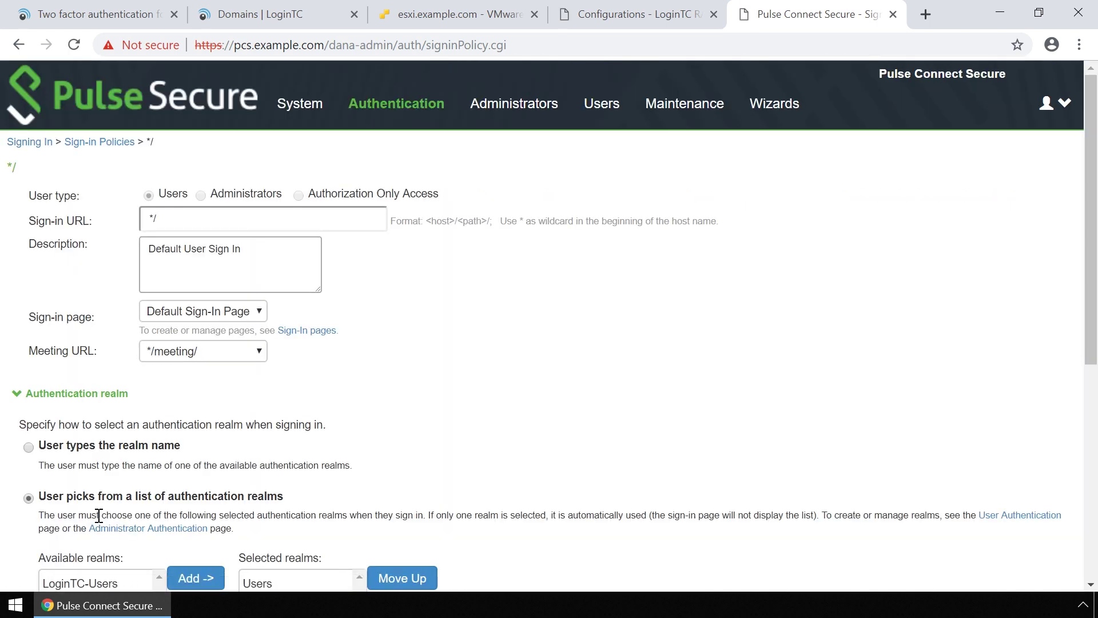
scroll(99, 516, down, 2)
click(108, 471)
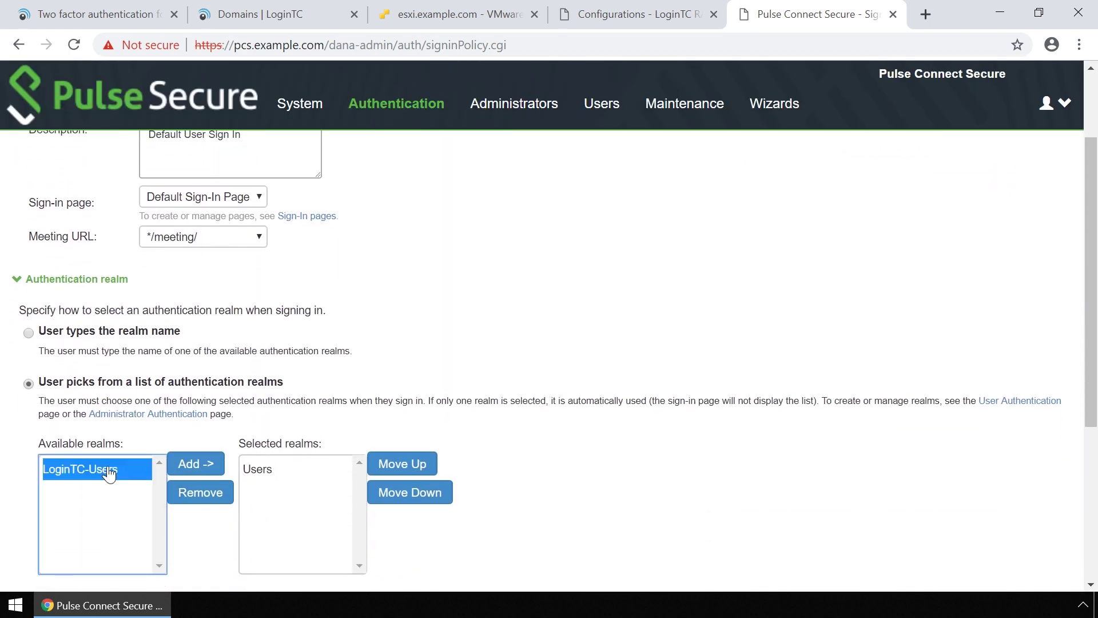
click(204, 470)
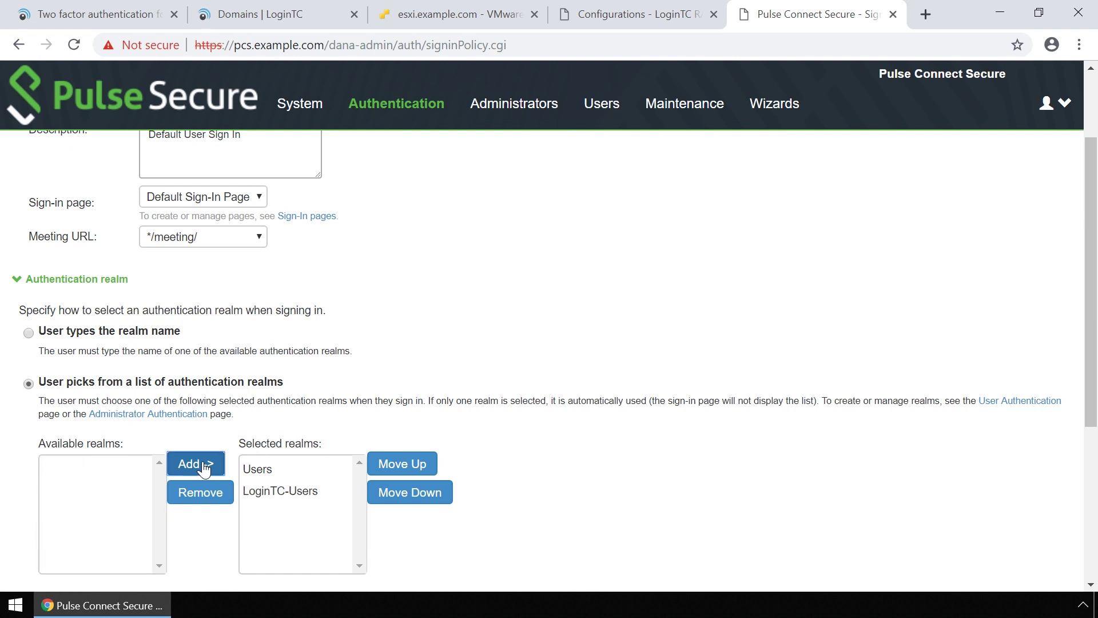
scroll(204, 470, down, 5)
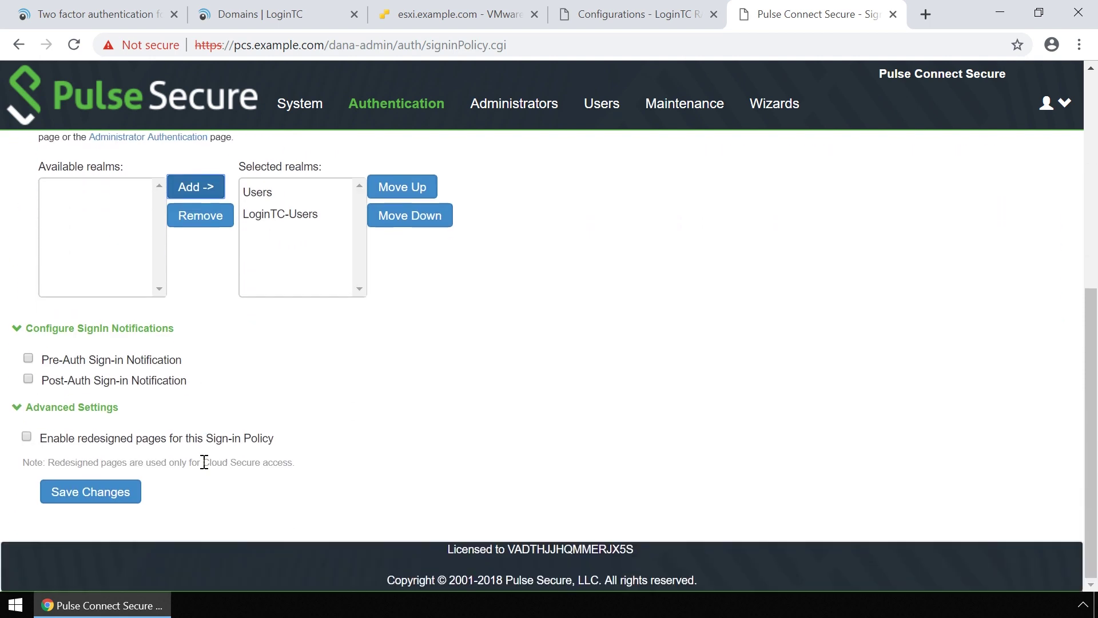
click(97, 506)
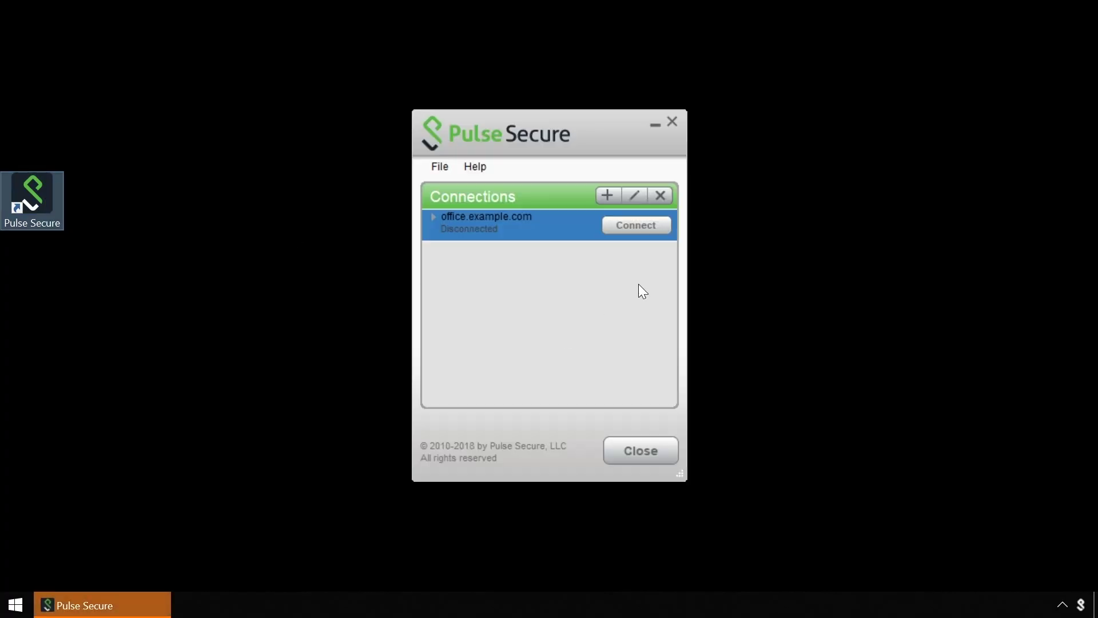
- Connect to office.example.com with the user's credentials and answer the challenge with 1
click(644, 309)
click(640, 227)
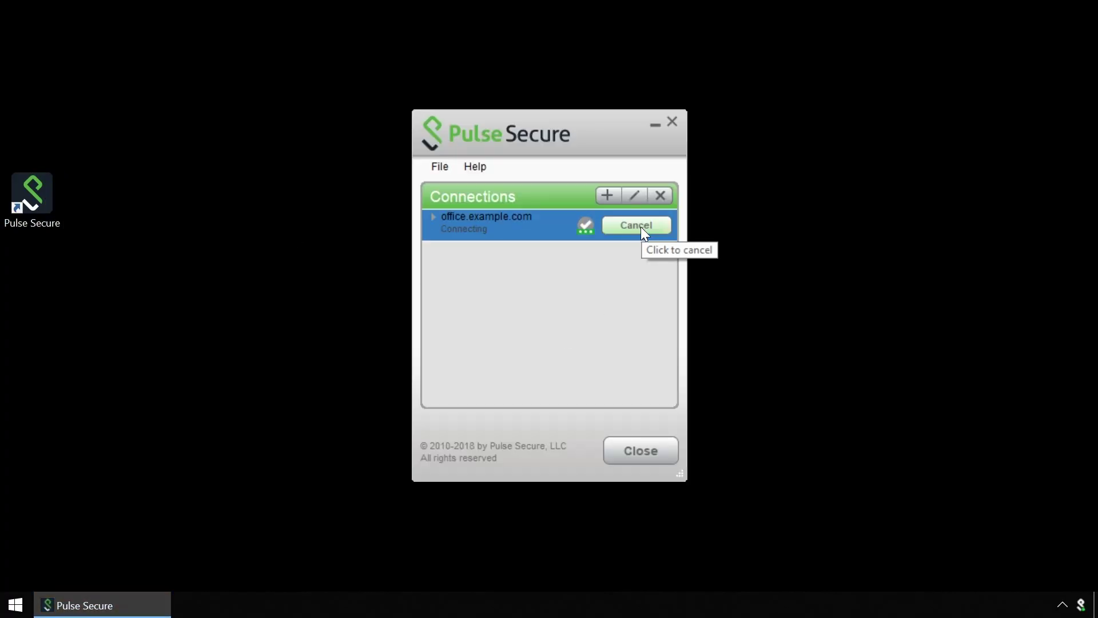
text(********)
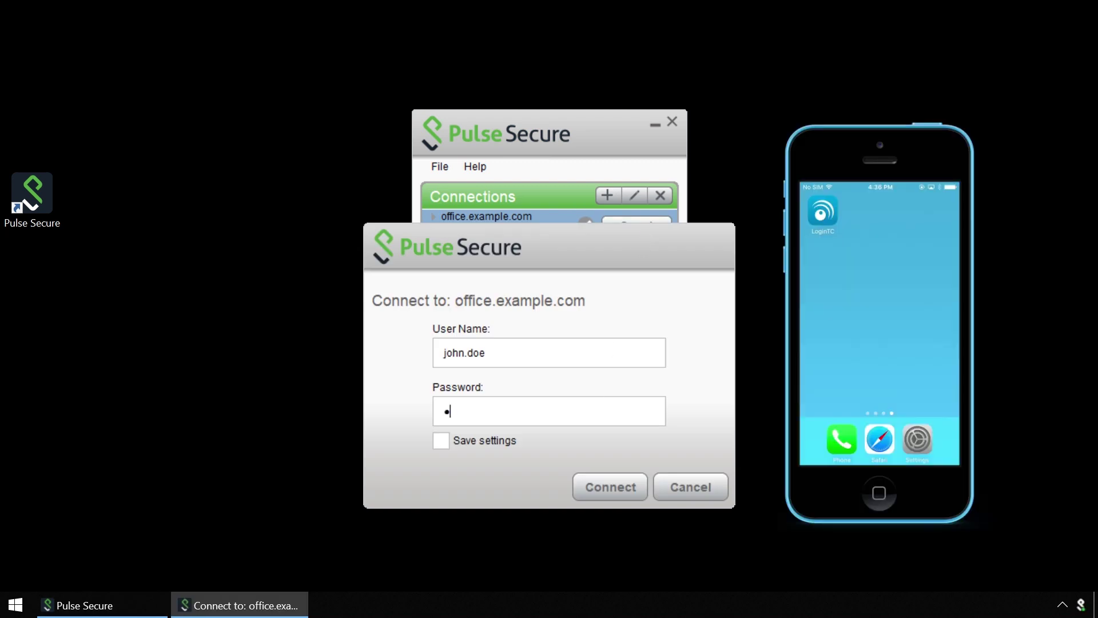
click(622, 492)
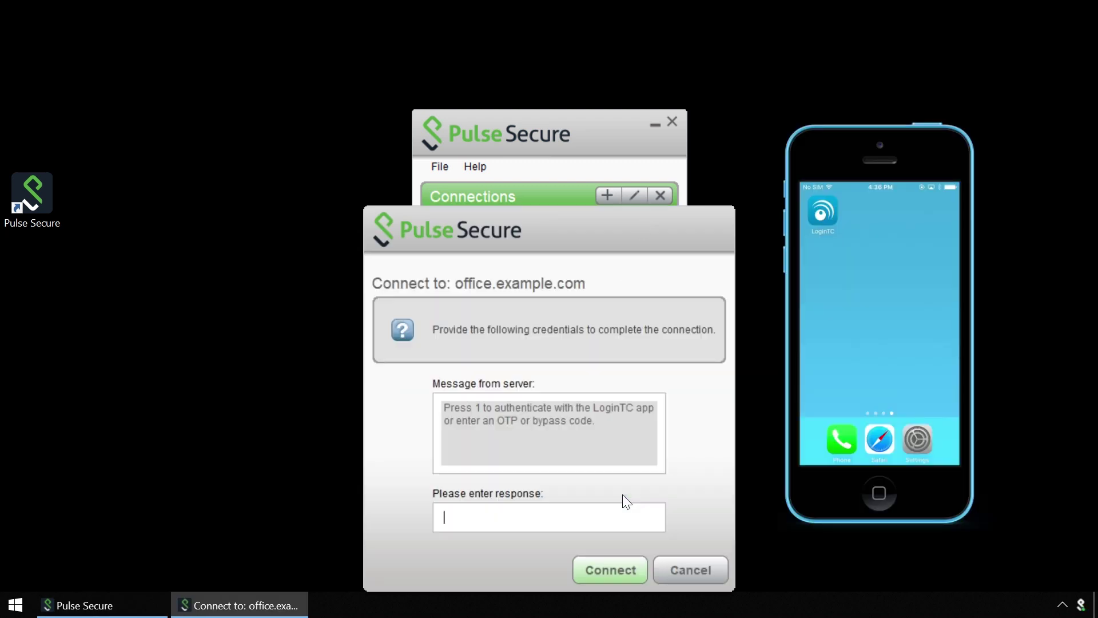
text(1)
click(613, 559)
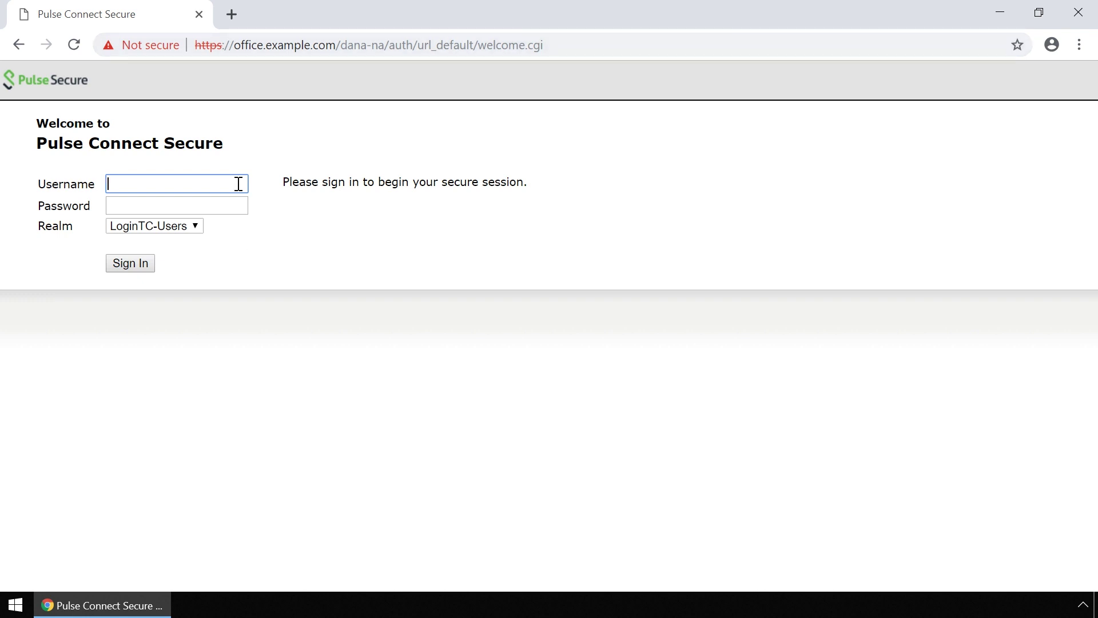
- Sign in to the web portal with the user's username and password, then answer the challenge with 1
text(john.doe)
click(229, 206)
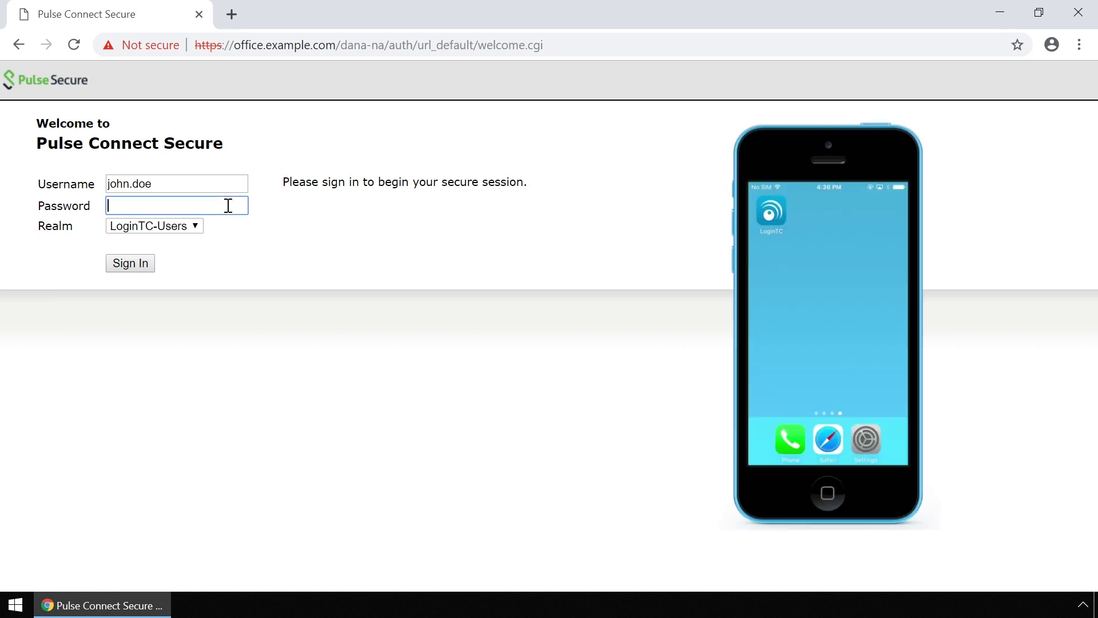
text(password)
click(149, 266)
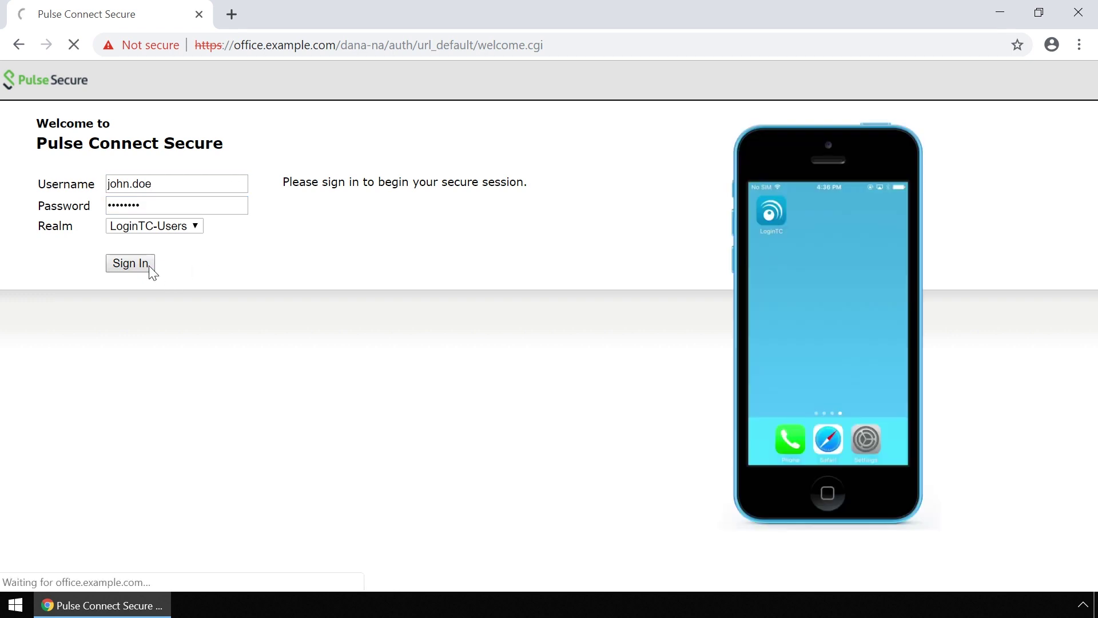
text(1)
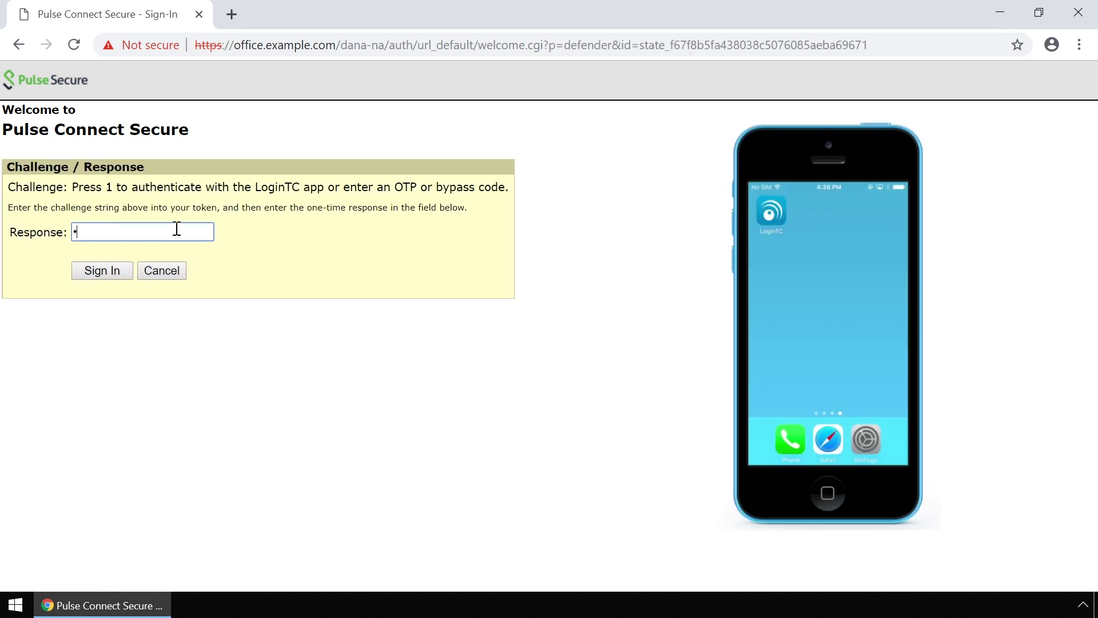
click(121, 273)
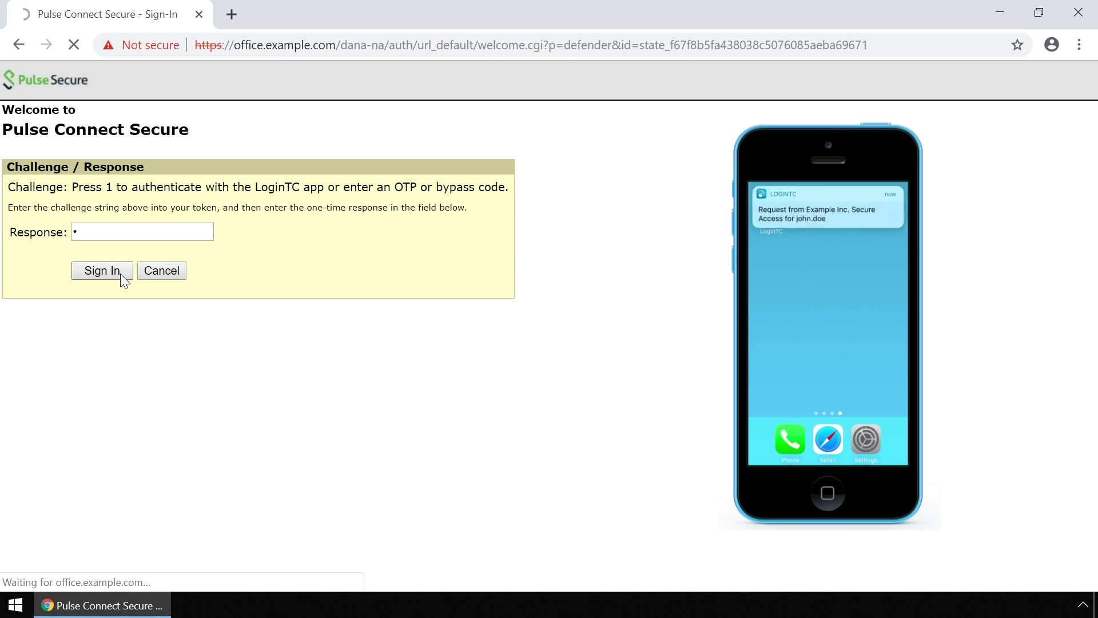